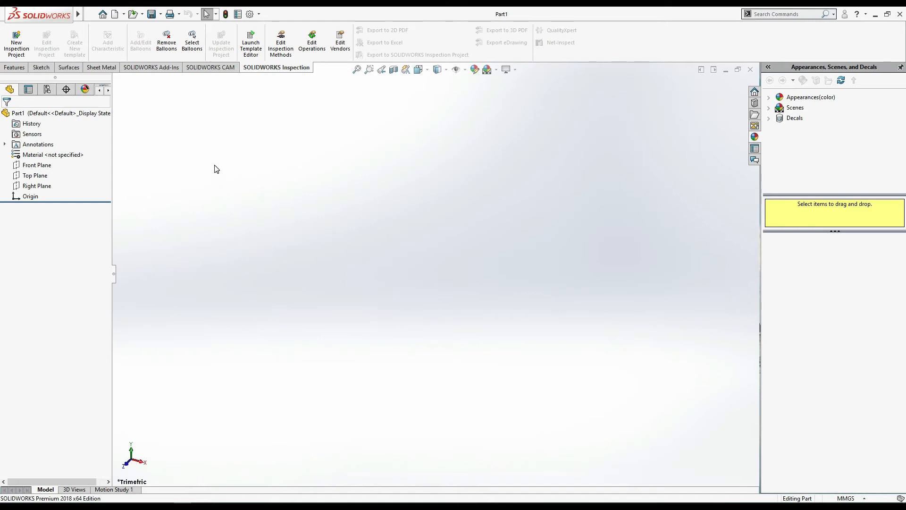
- Set the part's unit system to MMGS (millimeter, gram, second)
click(14, 67)
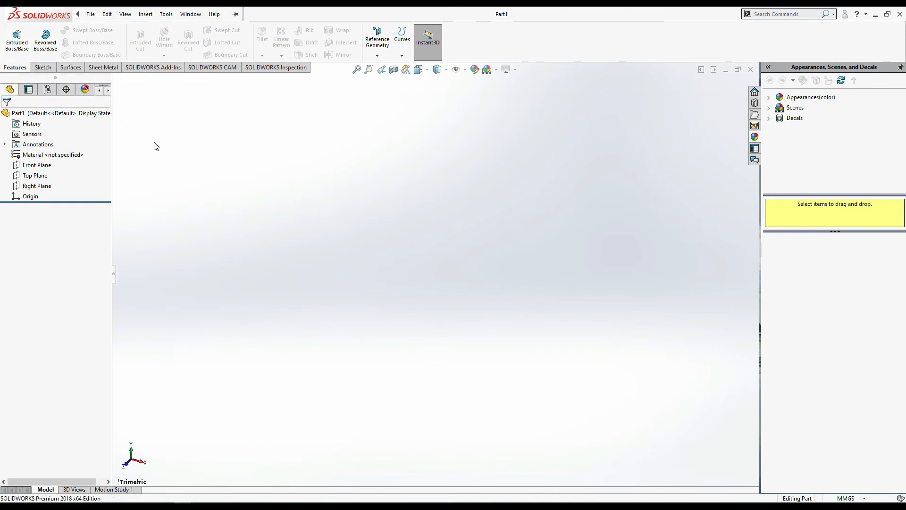
click(44, 70)
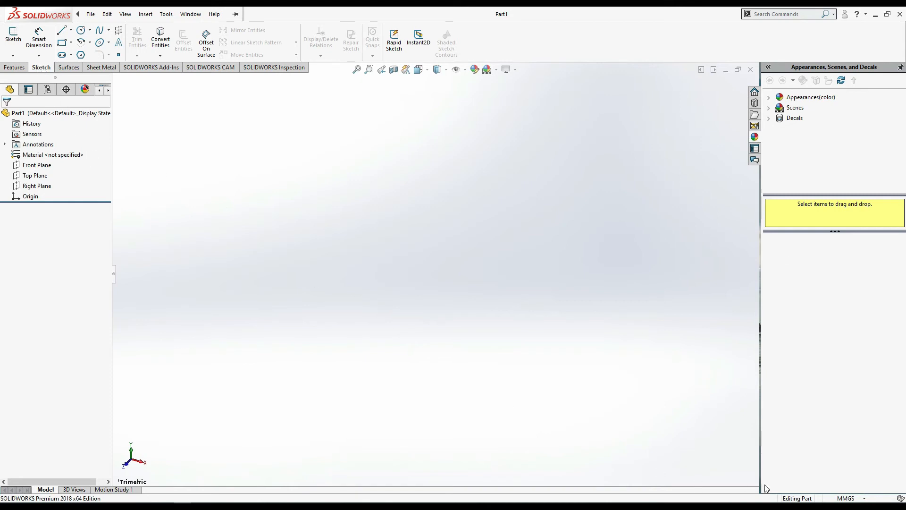
click(862, 498)
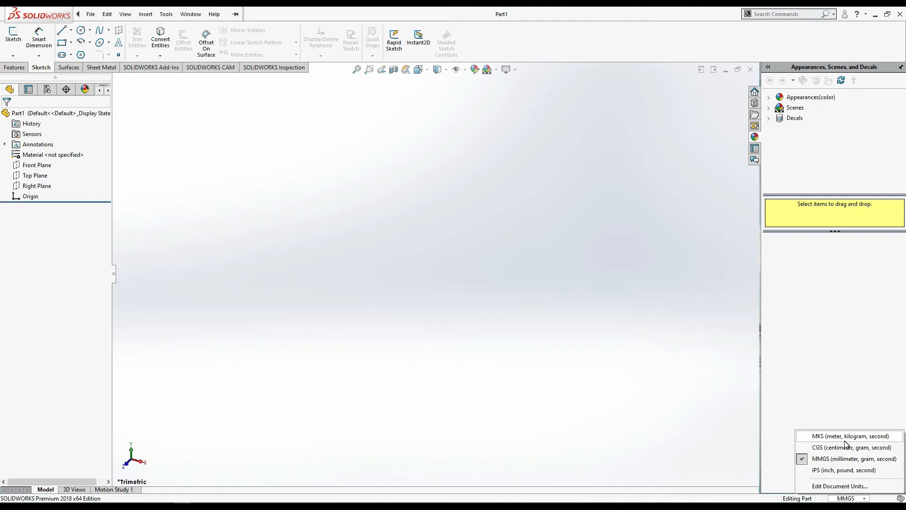
click(842, 465)
- Review the document's length decimal options and image quality resolution settings, and accept the document properties
click(857, 498)
click(835, 487)
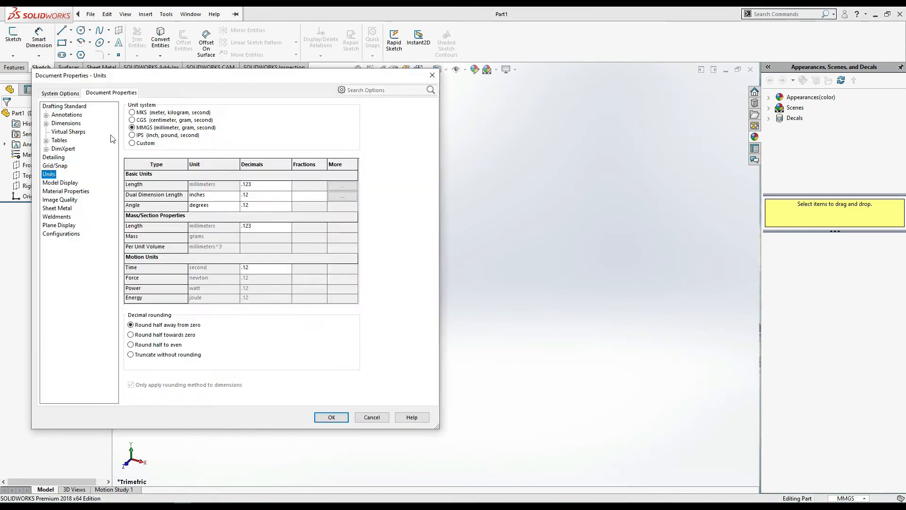
click(258, 184)
click(287, 185)
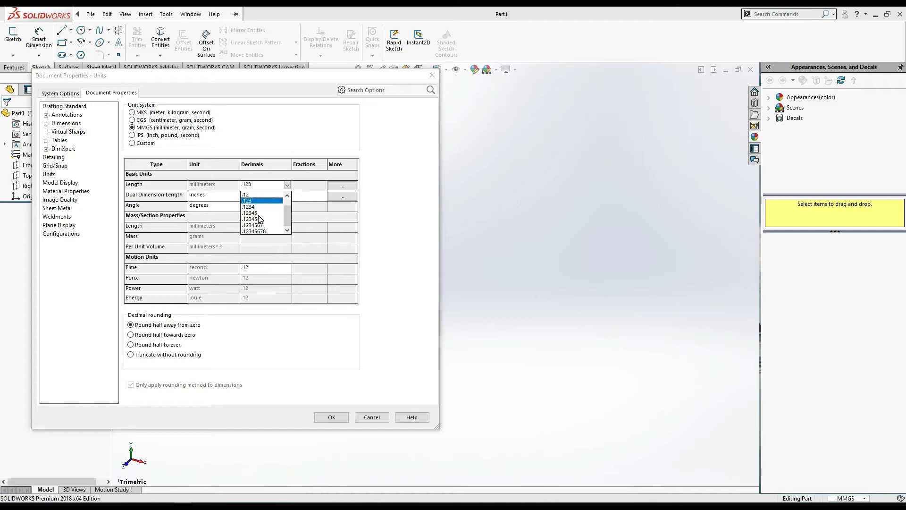
click(340, 354)
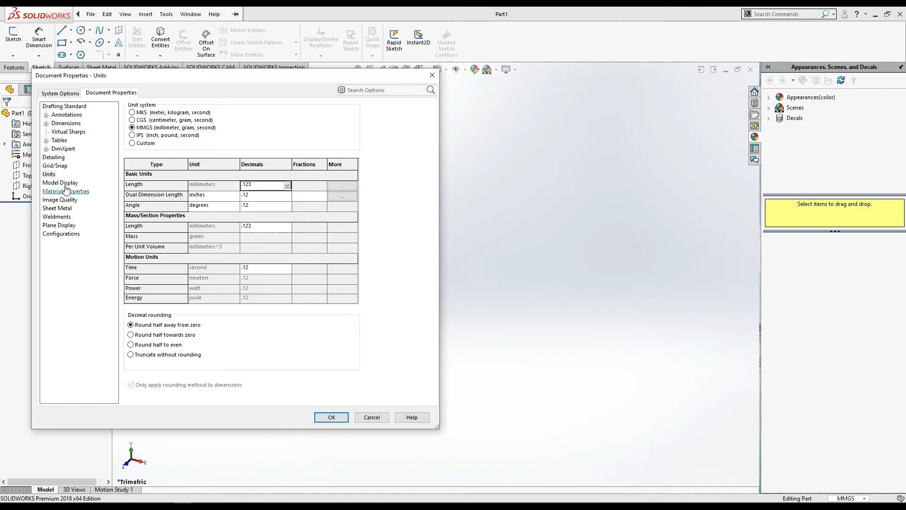
click(66, 94)
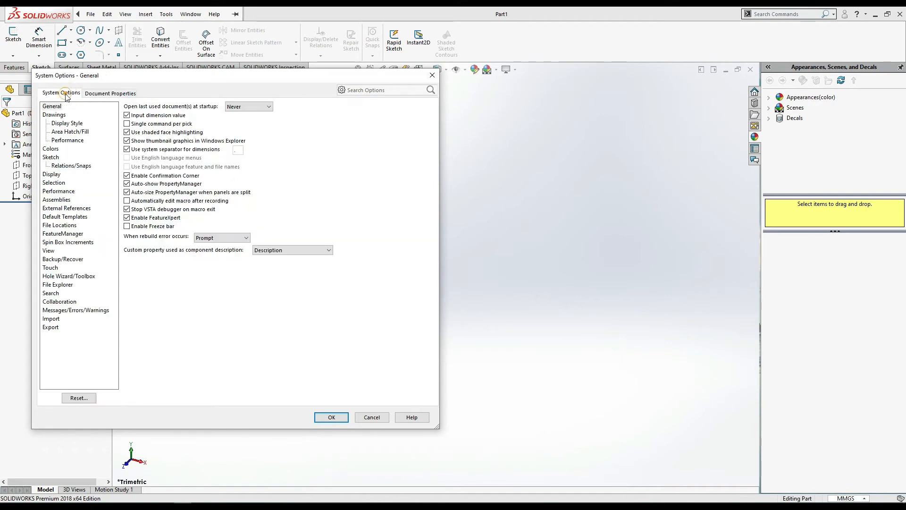
click(101, 95)
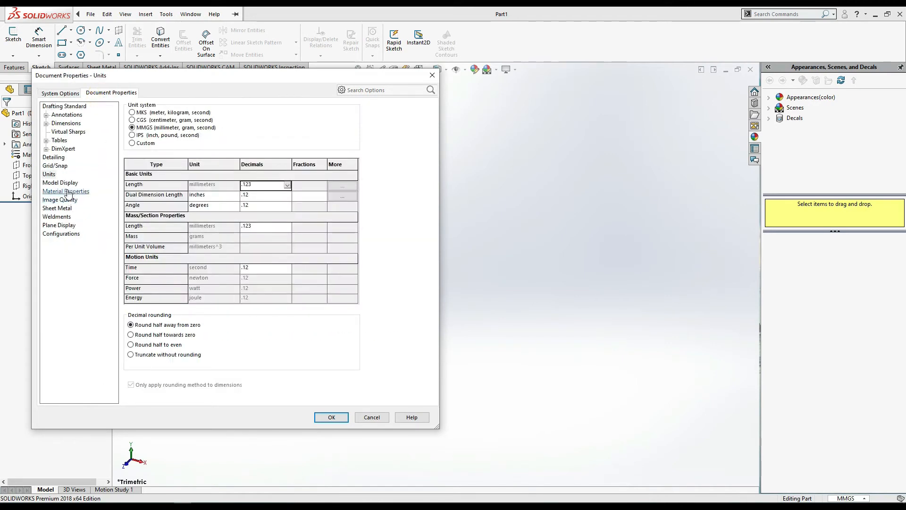
click(60, 199)
drag(227, 224, 249, 222)
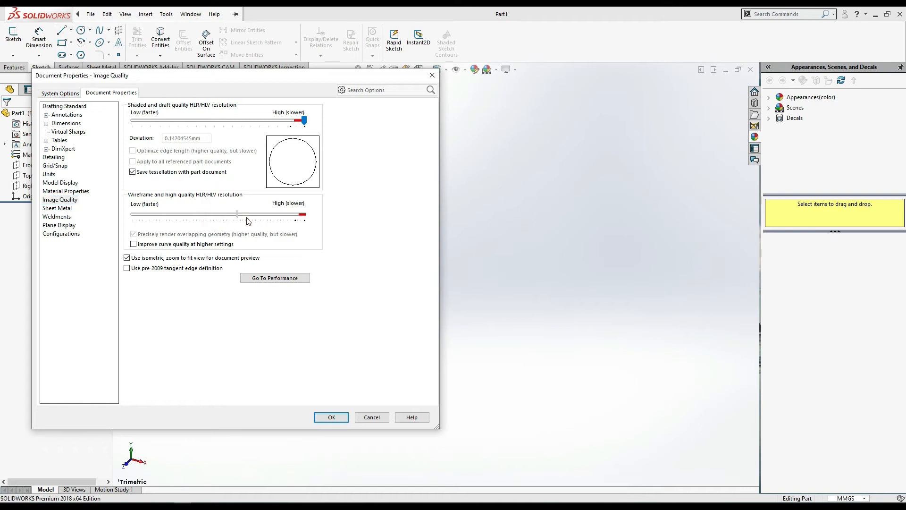
click(345, 420)
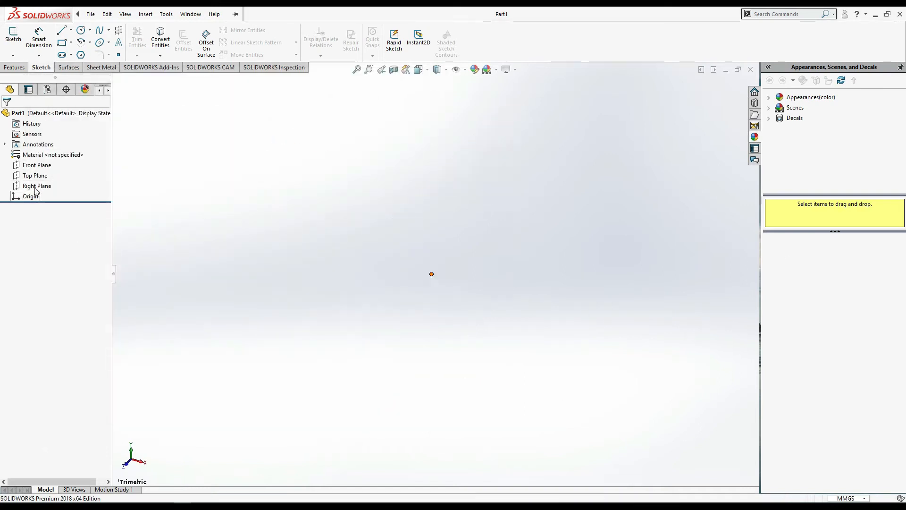
- Start a sketch on the Front Plane and draw a center rectangle about 75 by 79 mm, centered on the origin
click(48, 166)
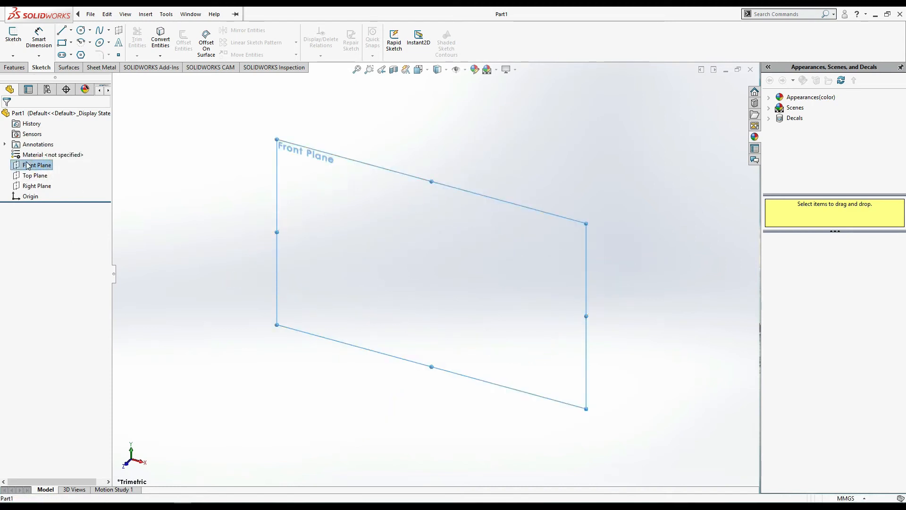
click(13, 36)
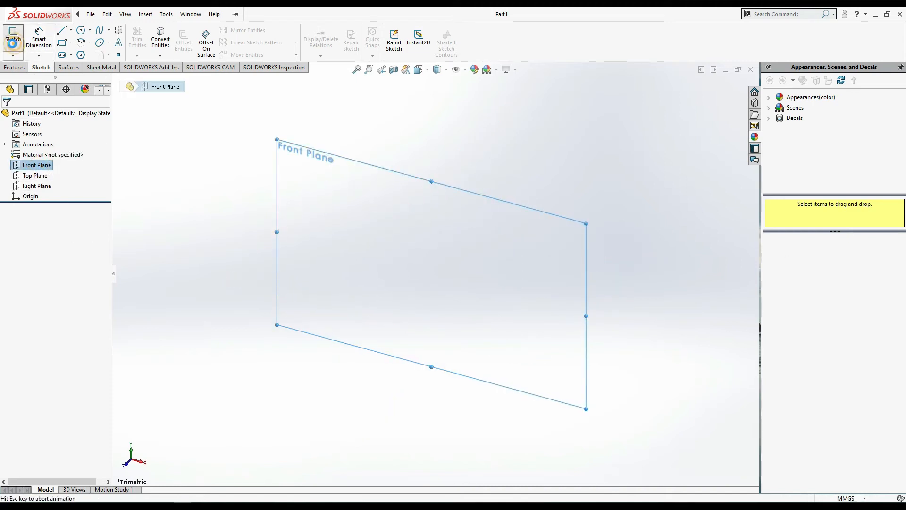
click(62, 42)
click(71, 42)
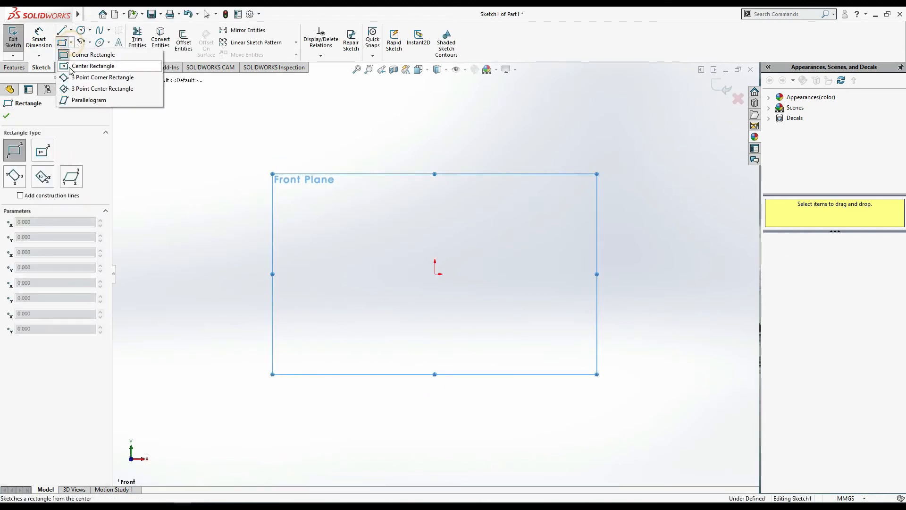
click(72, 68)
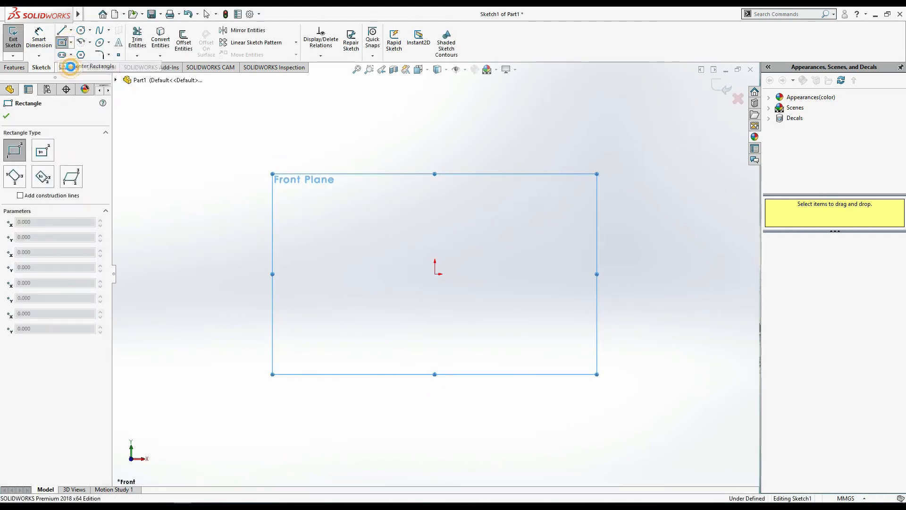
click(435, 274)
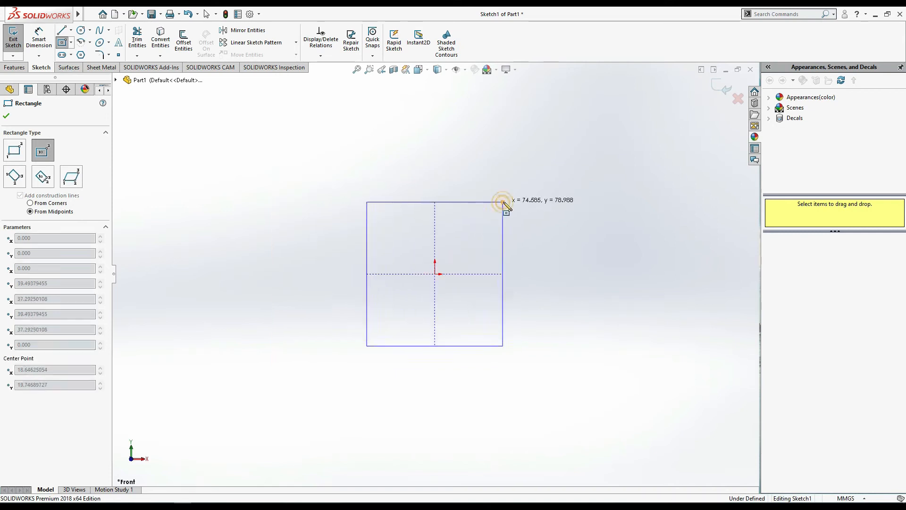
click(503, 202)
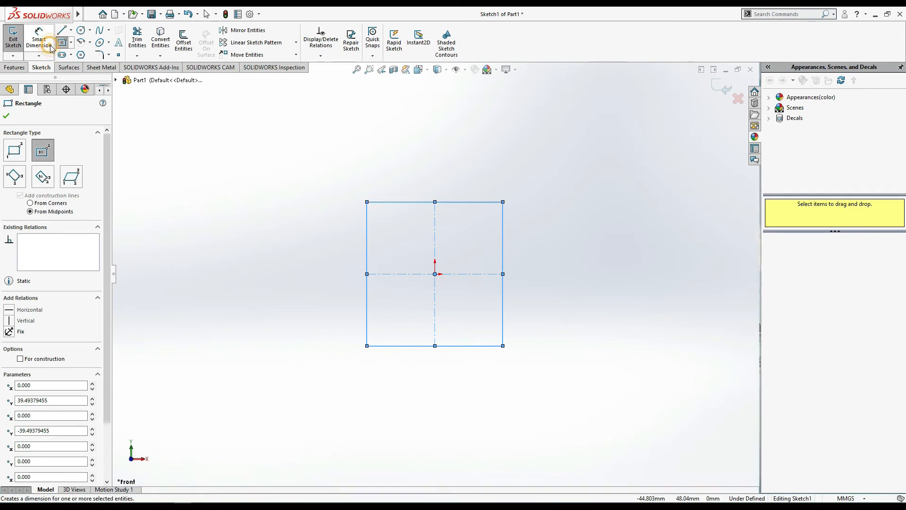
- Dimension the rectangle with Smart Dimension to 15 mm wide and 30 mm high
click(39, 38)
click(456, 202)
click(454, 171)
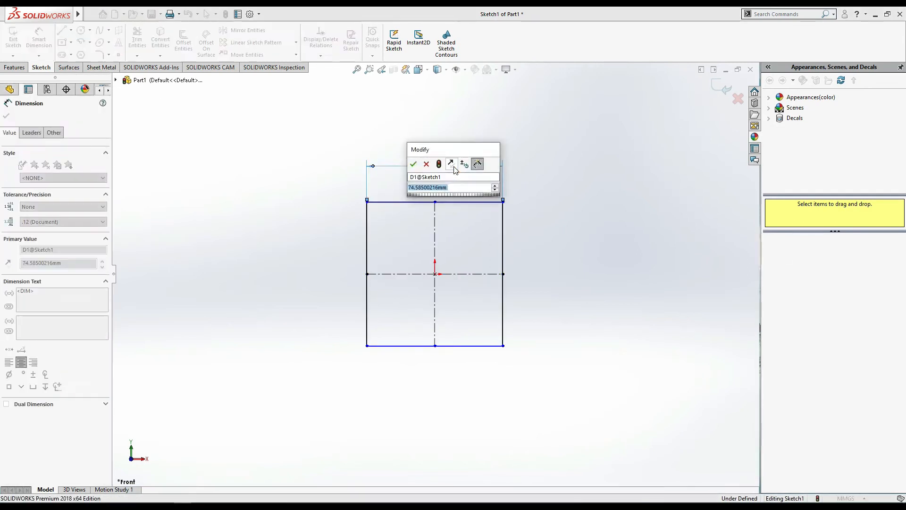
text(15)
key(Return)
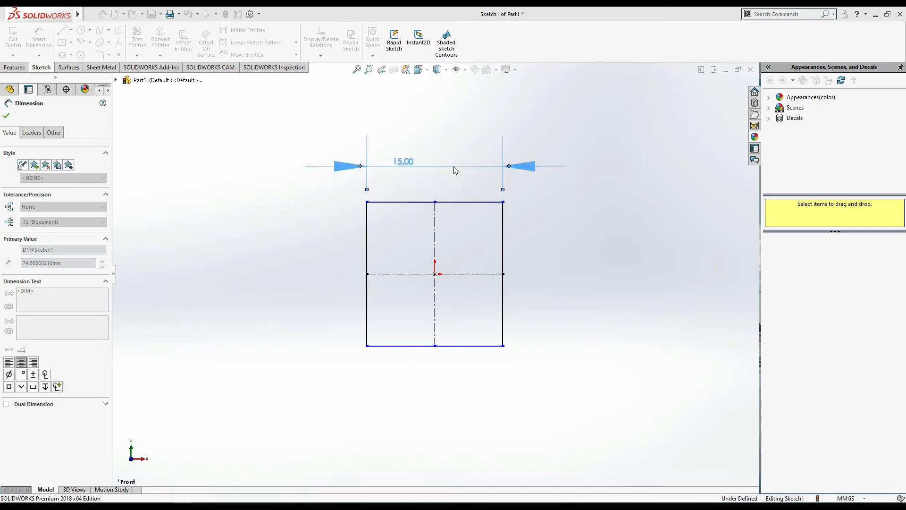
click(503, 245)
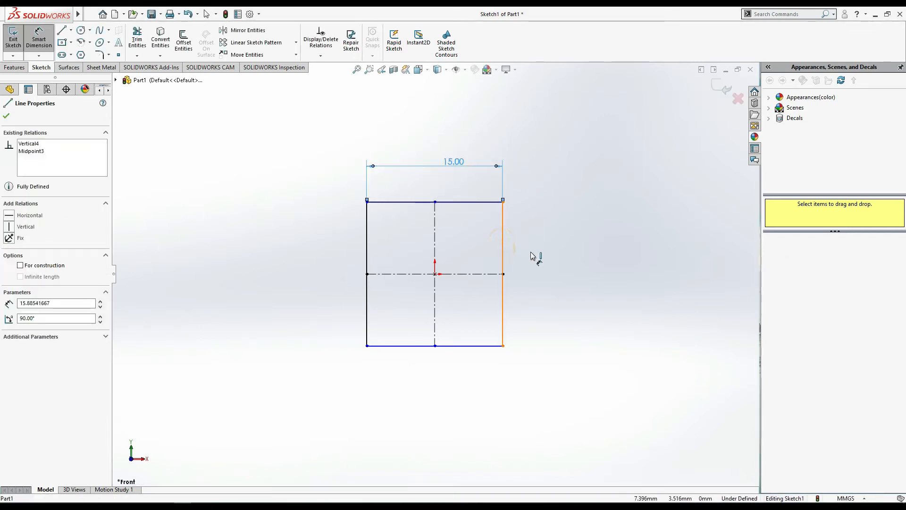
click(532, 262)
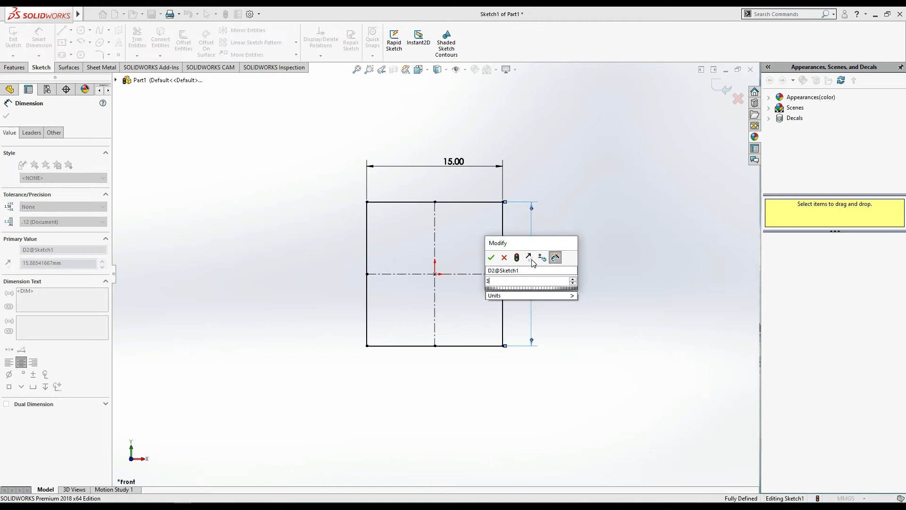
text(30)
key(Return)
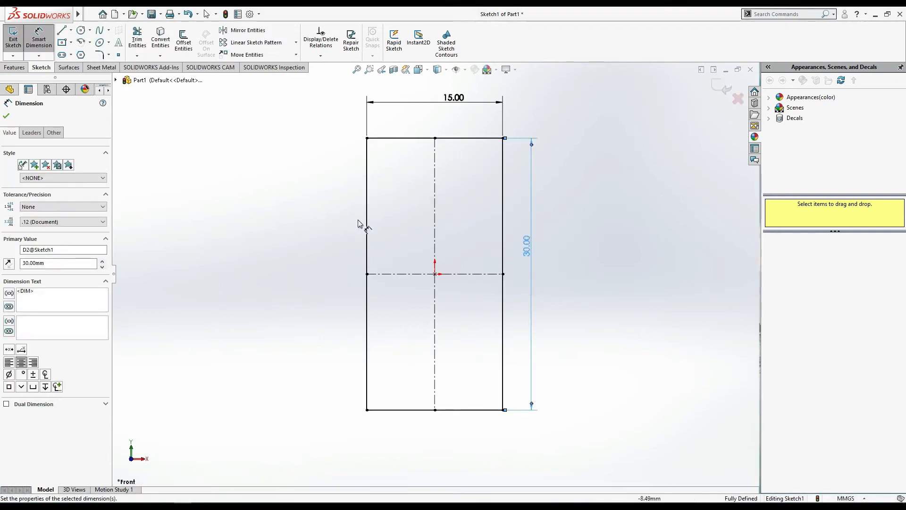
- Extrude the rectangle as a blind boss with a depth of 21 mm in the reversed direction
click(15, 67)
key(f)
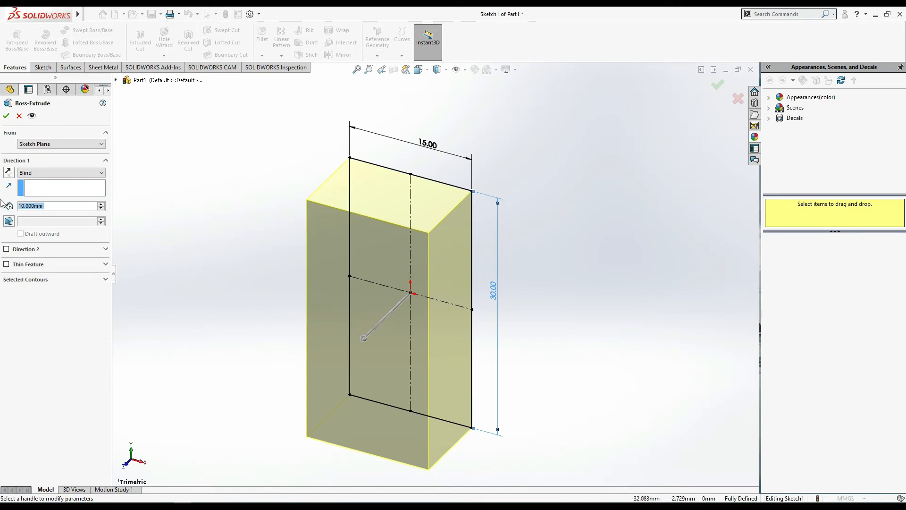
click(7, 175)
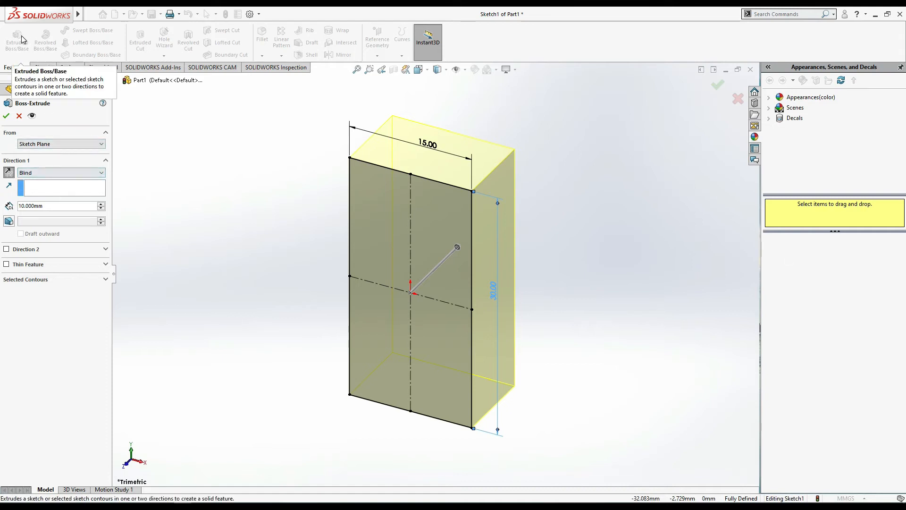
click(67, 206)
double_click(67, 206)
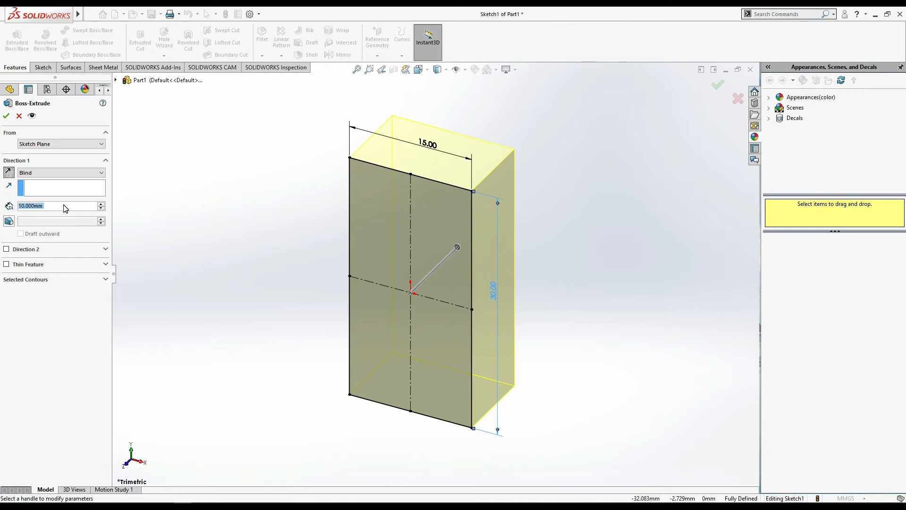
text(21)
key(Return)
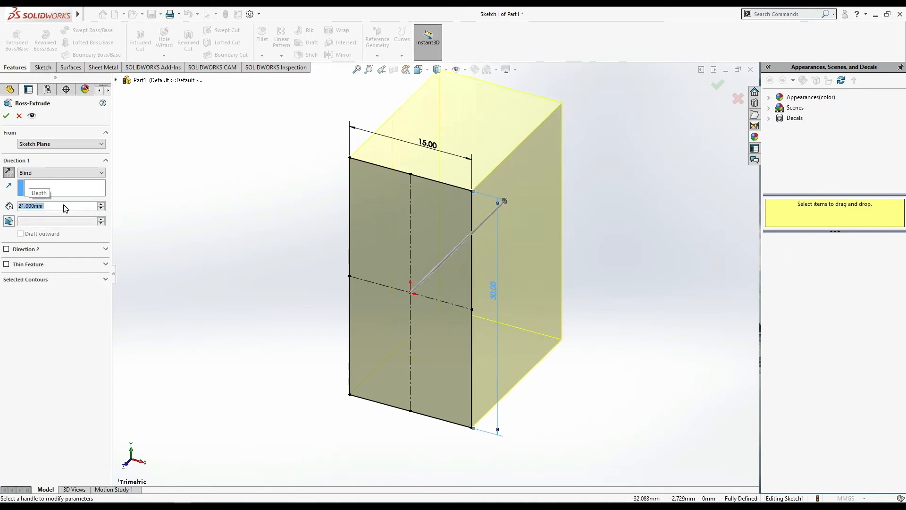
click(6, 116)
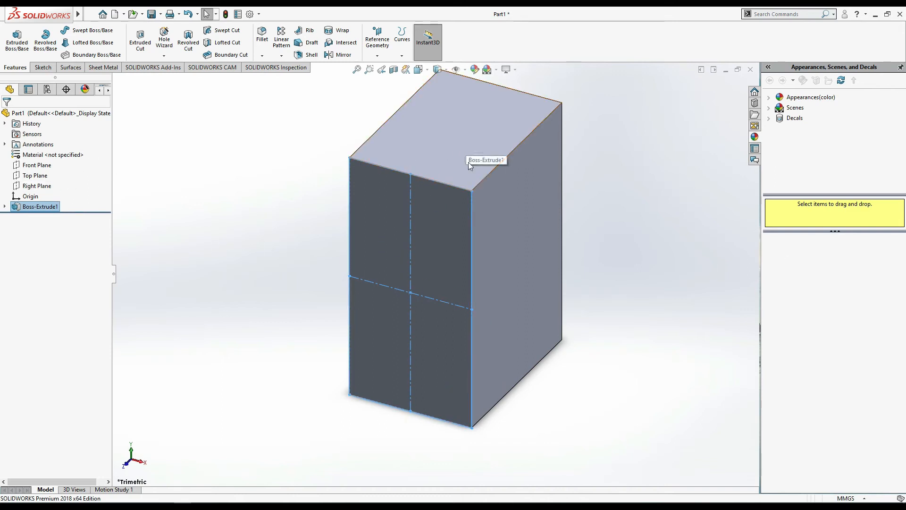
- Start a sketch on the block's top face and draw a circle about 8.6 mm in diameter at the face's center
click(440, 143)
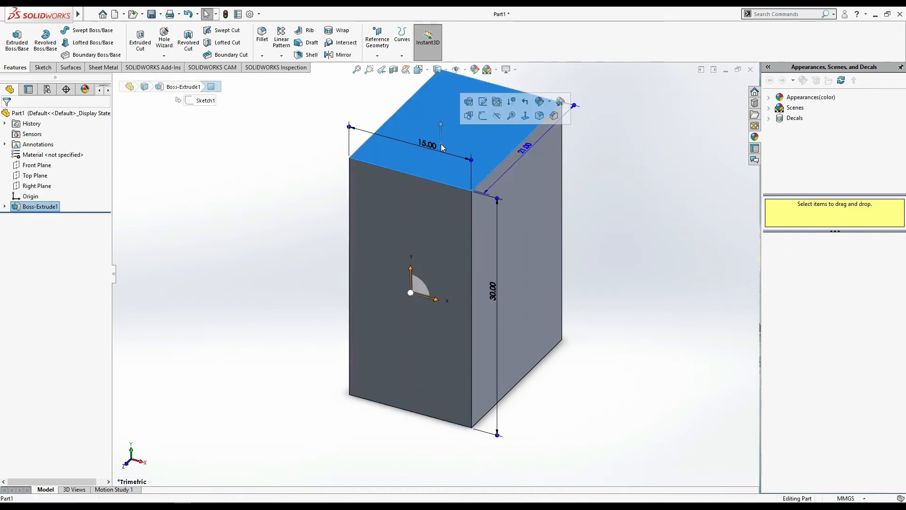
click(489, 118)
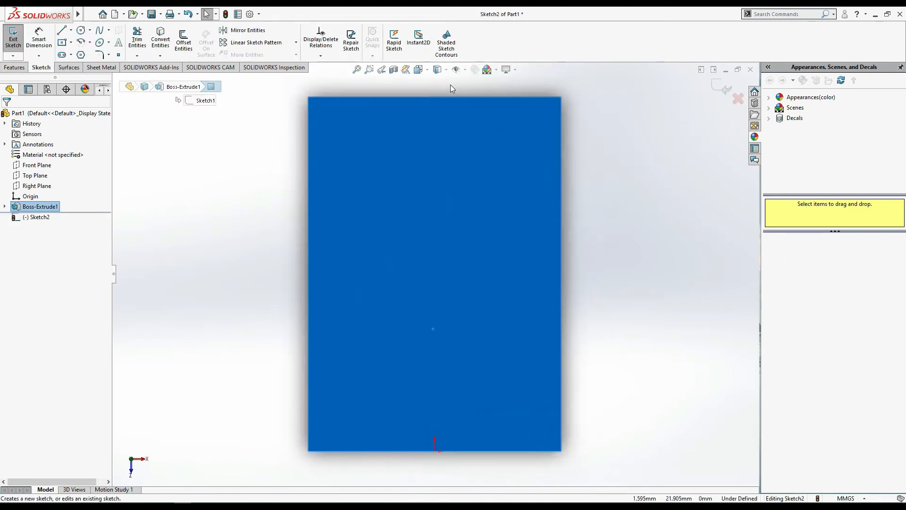
click(90, 31)
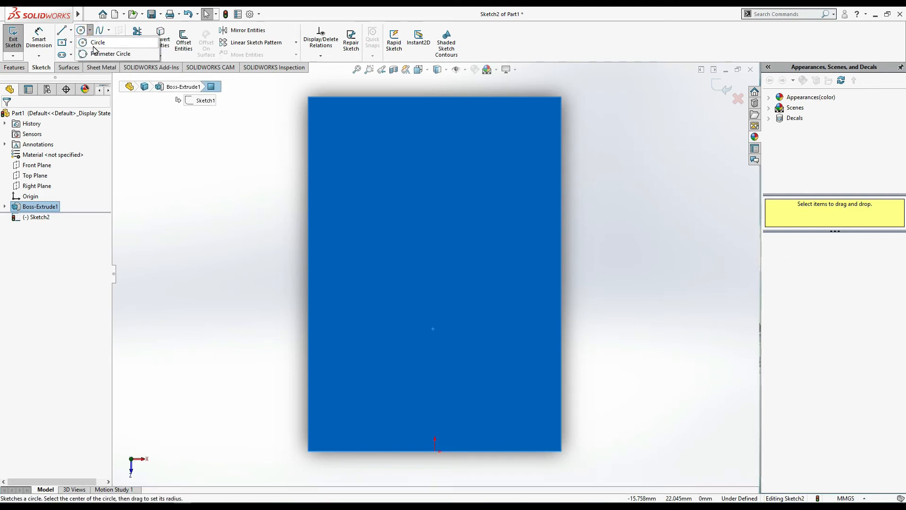
click(97, 42)
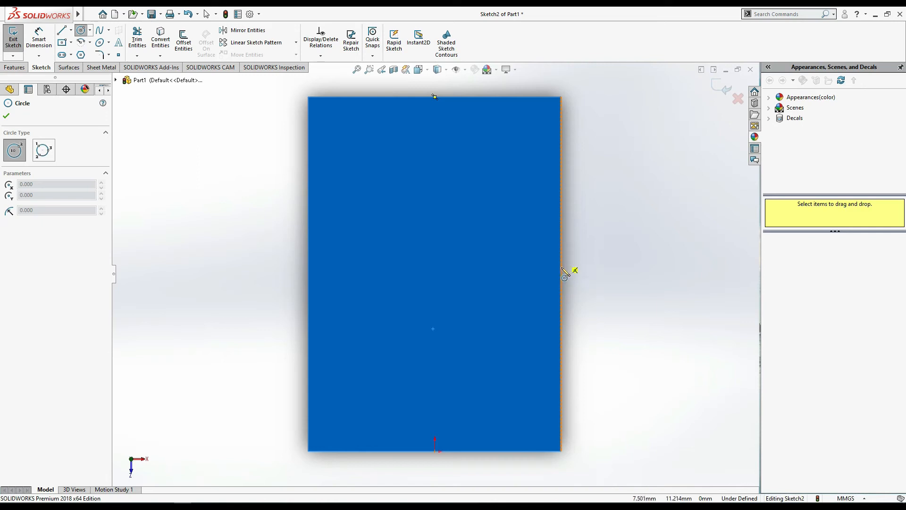
click(435, 274)
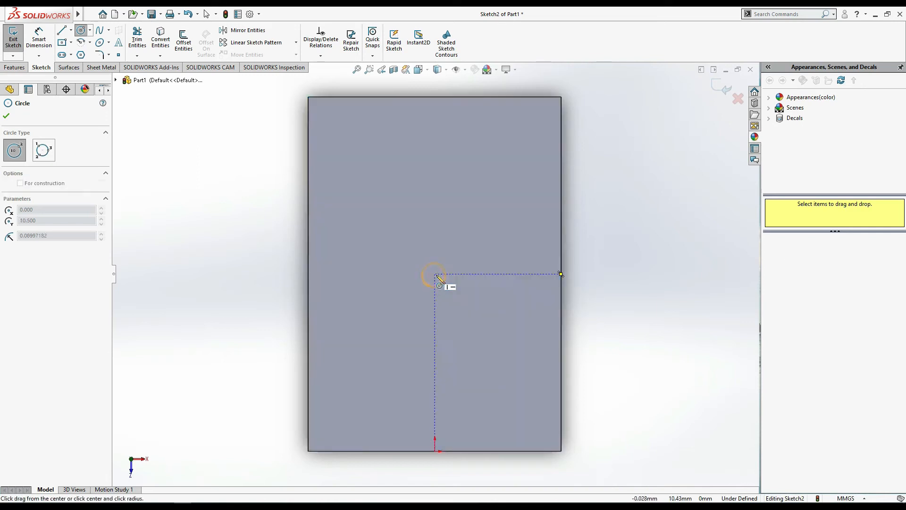
click(480, 219)
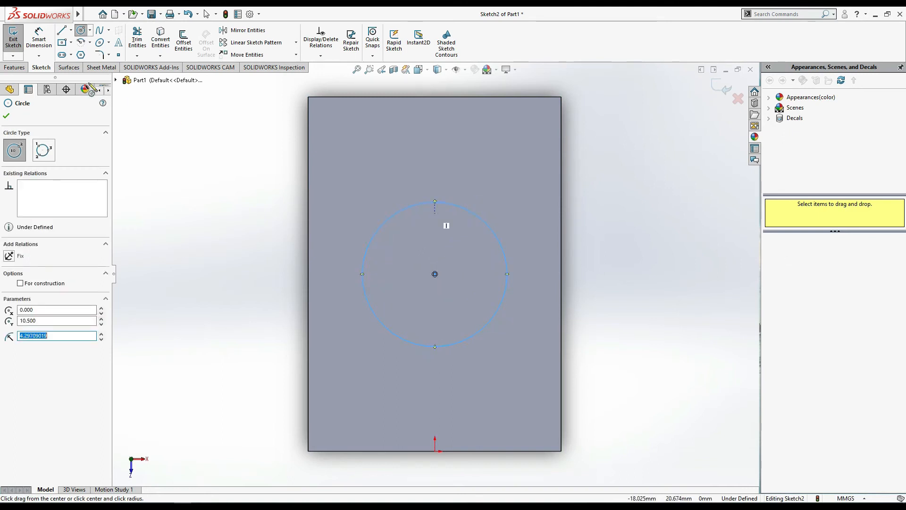
- Dimension the circle on the top face to a diameter of 12 mm
click(40, 39)
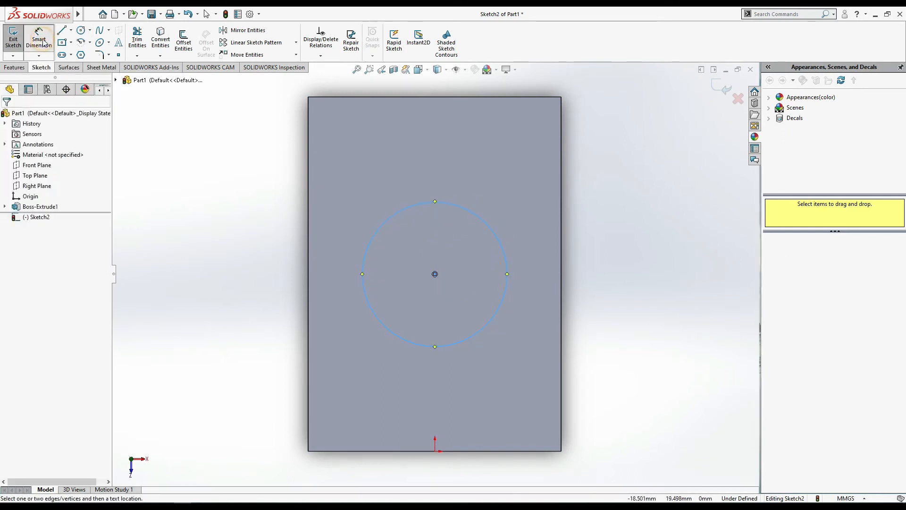
click(411, 206)
click(481, 289)
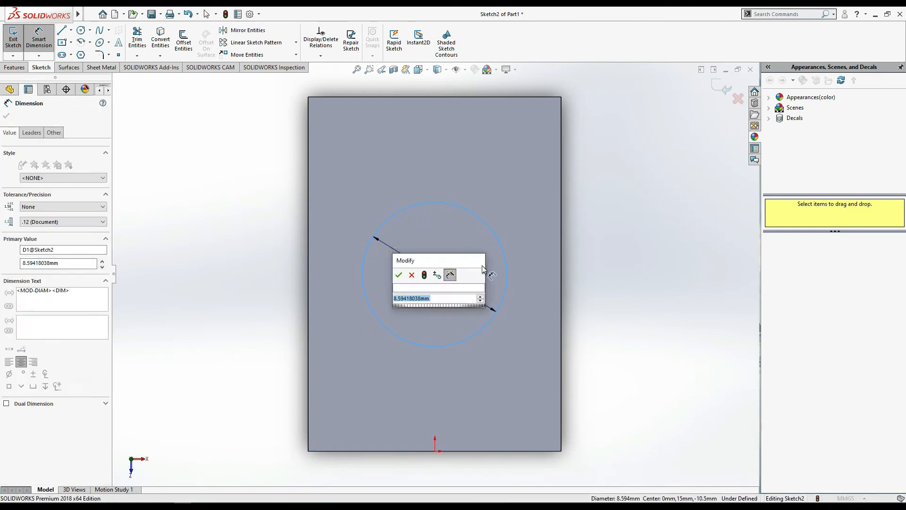
key(Return)
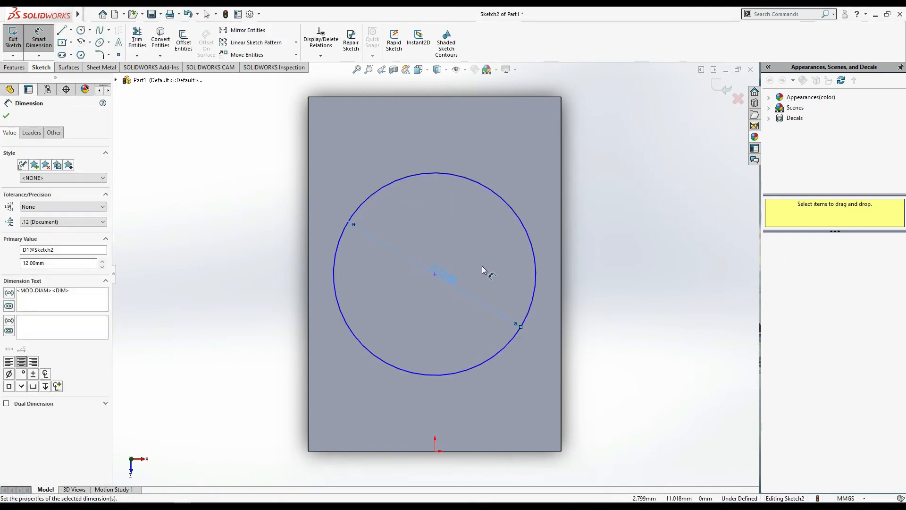
- Extrude the 12 mm circle on the block's top face as a blind boss with a depth of 12 mm
key(Escape)
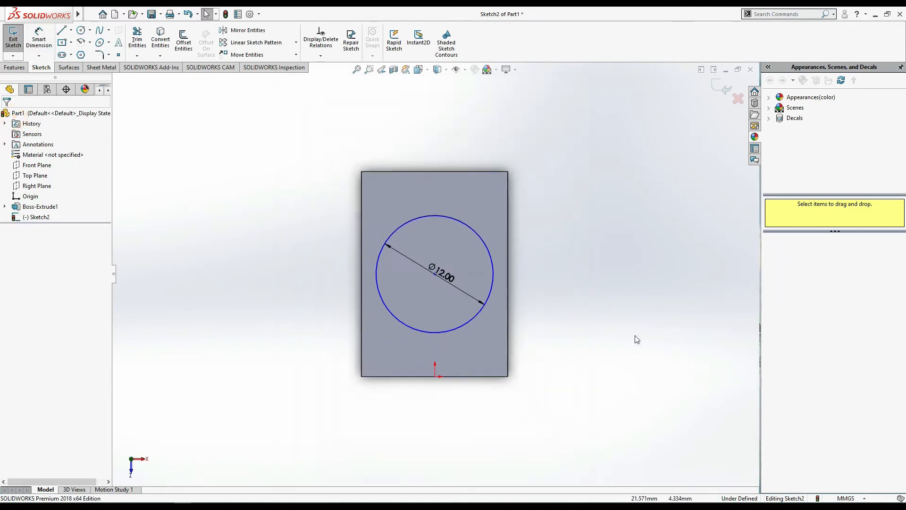
middle_drag(622, 344, 564, 237)
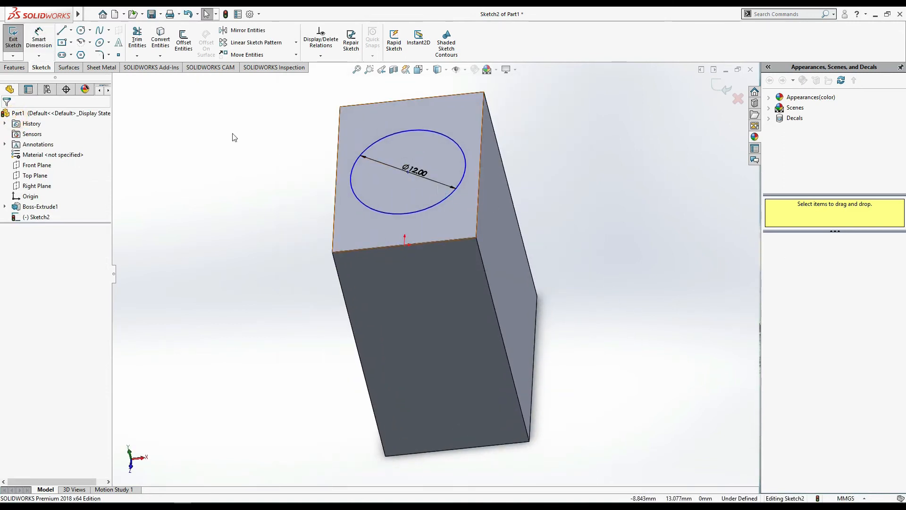
click(12, 68)
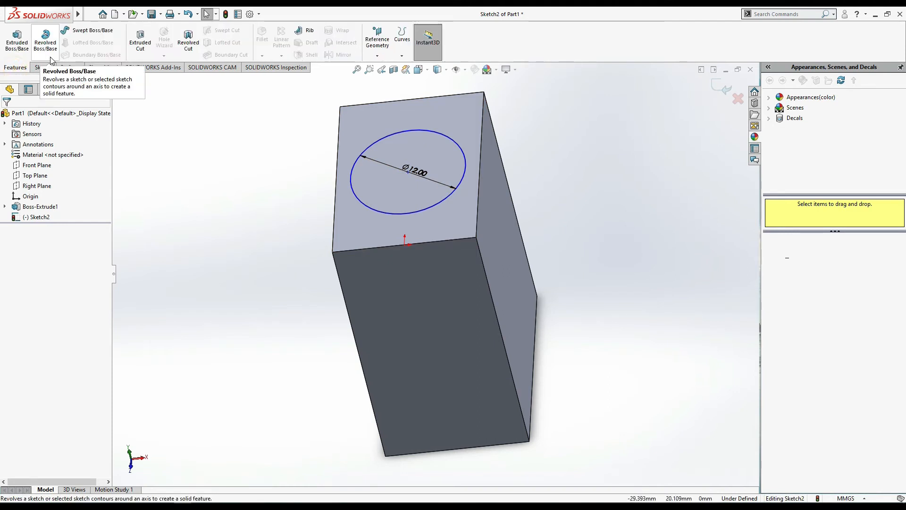
click(19, 45)
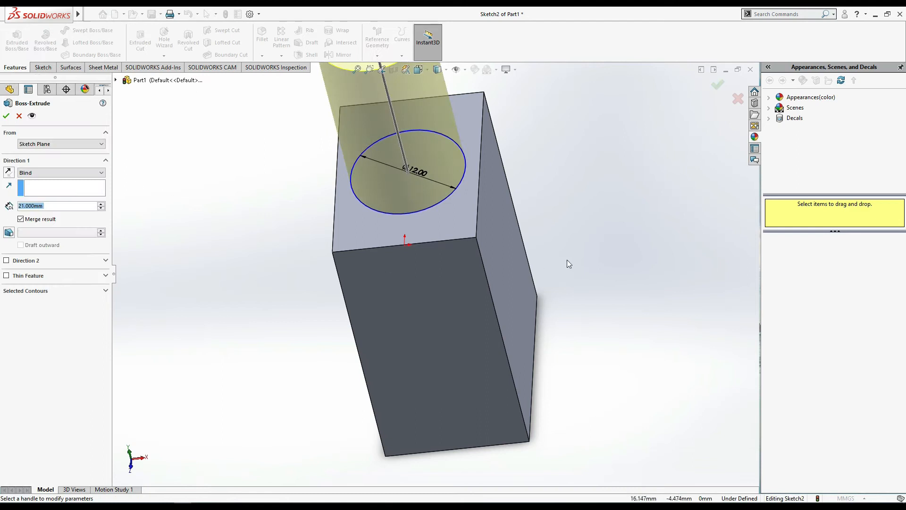
scroll(559, 260, up, 3)
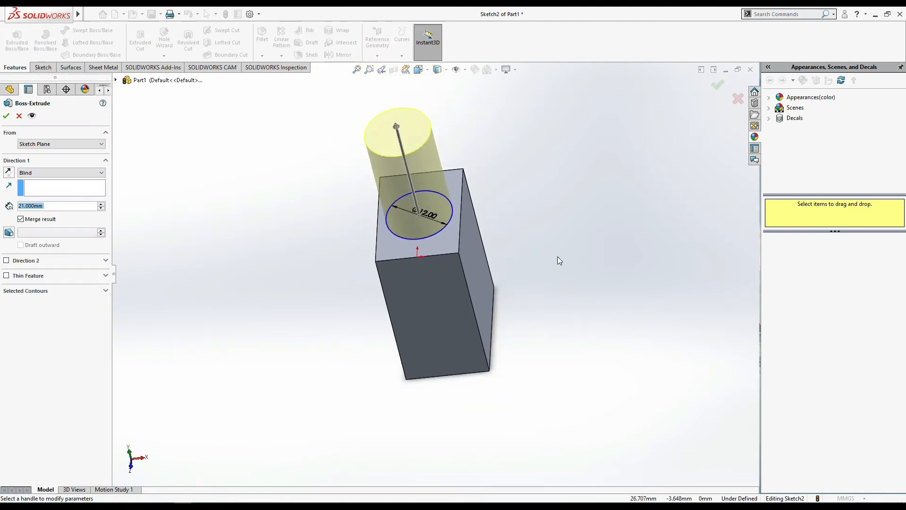
click(58, 175)
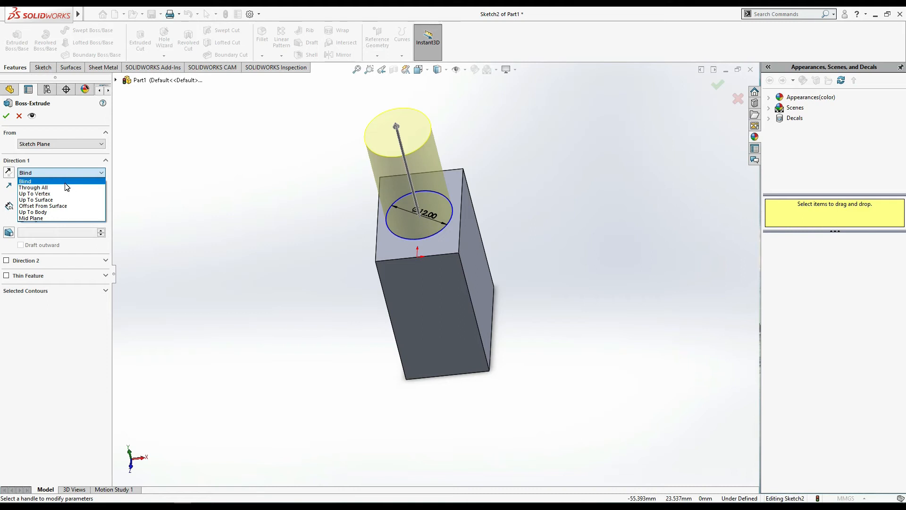
click(66, 184)
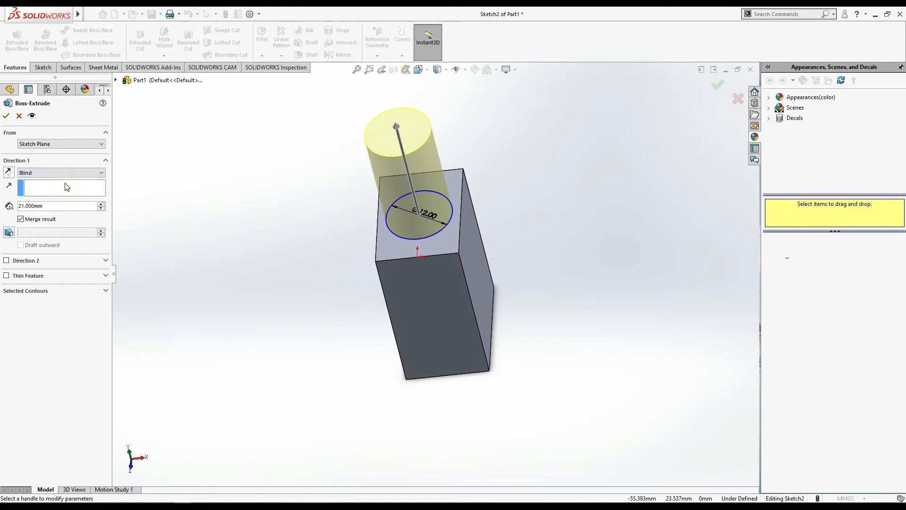
click(49, 204)
text(12)
key(Return)
click(6, 116)
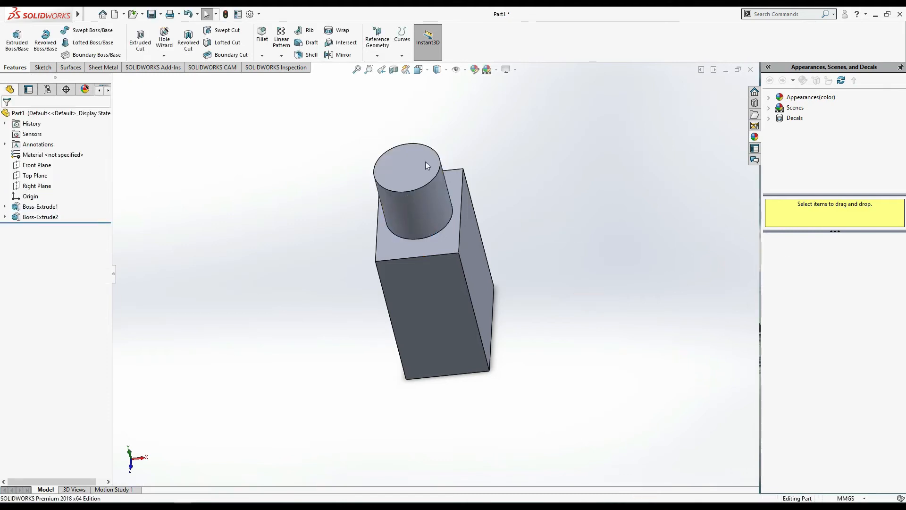
click(426, 175)
click(614, 232)
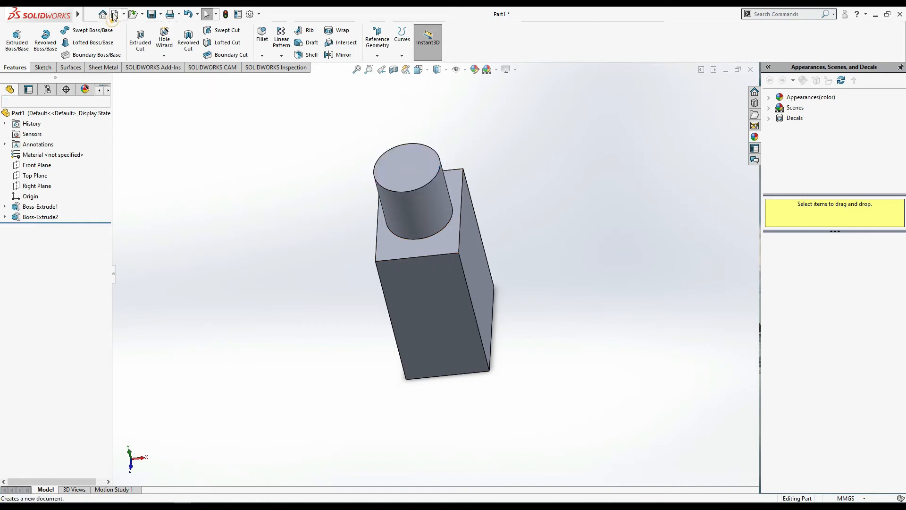
- In a new part, sketch a center rectangle about 94 mm wide and 101 mm high at the origin on the Top Plane
key(ctrl+n)
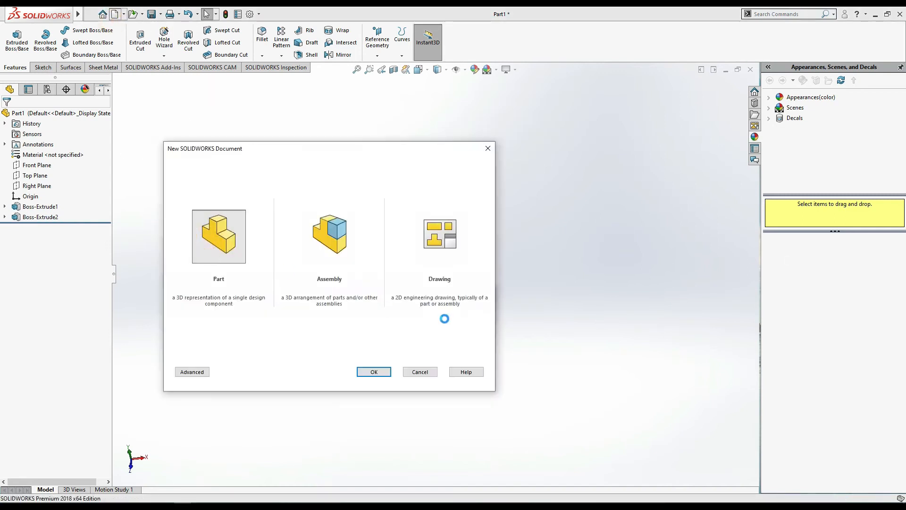
key(Return)
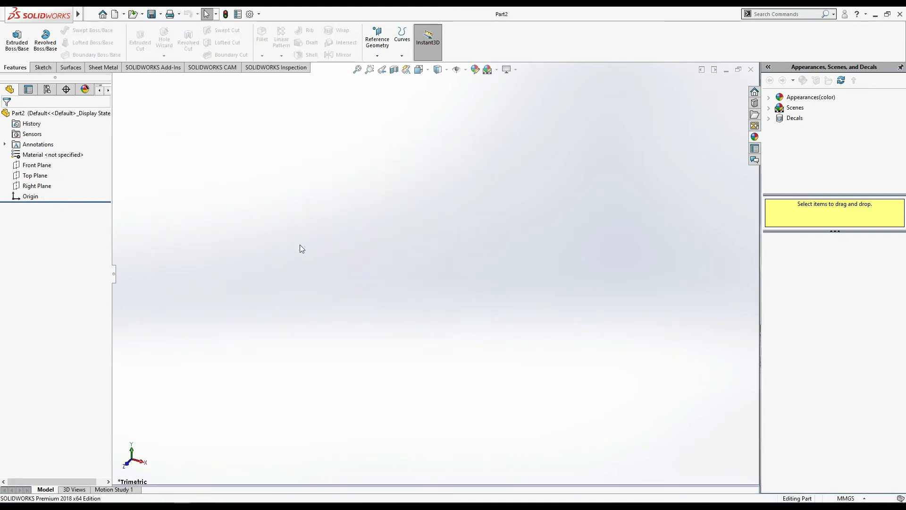
click(43, 67)
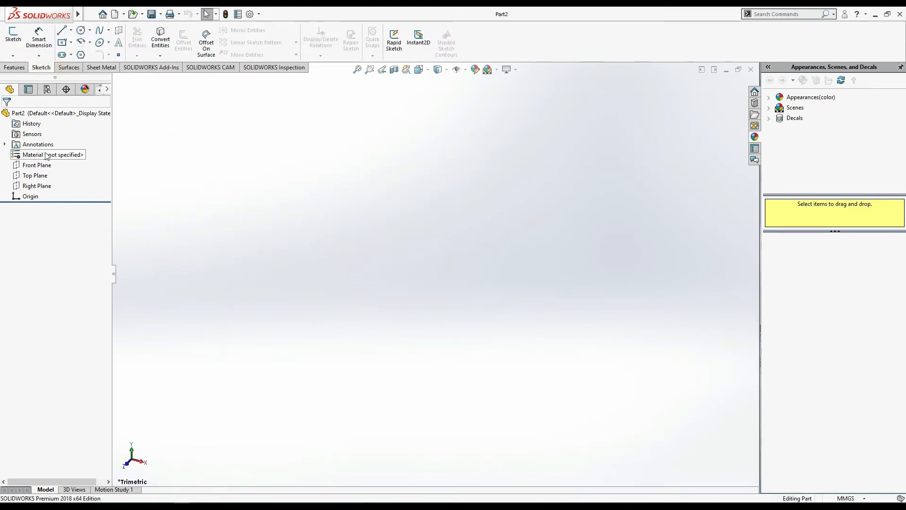
click(41, 175)
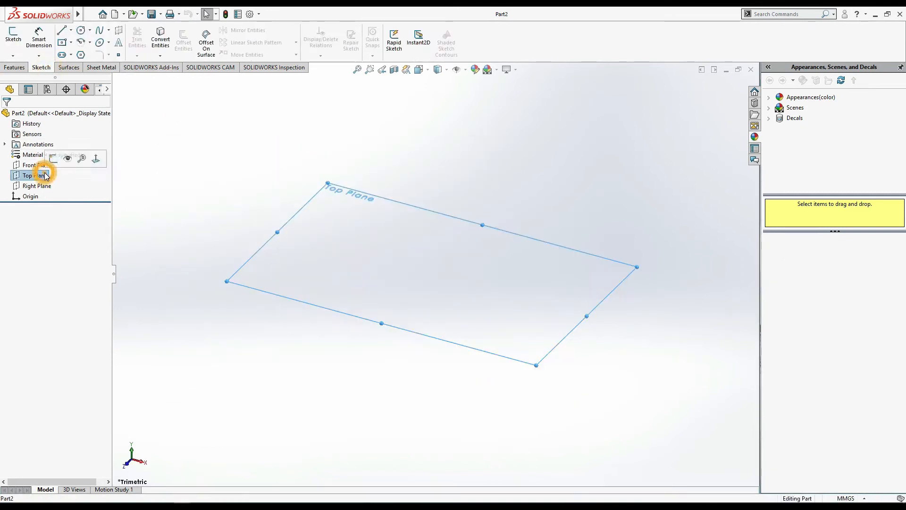
click(13, 34)
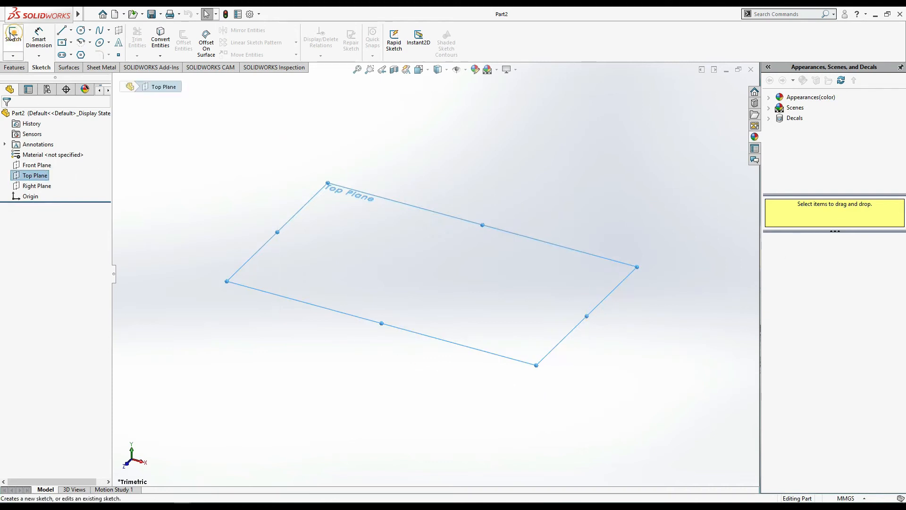
click(62, 42)
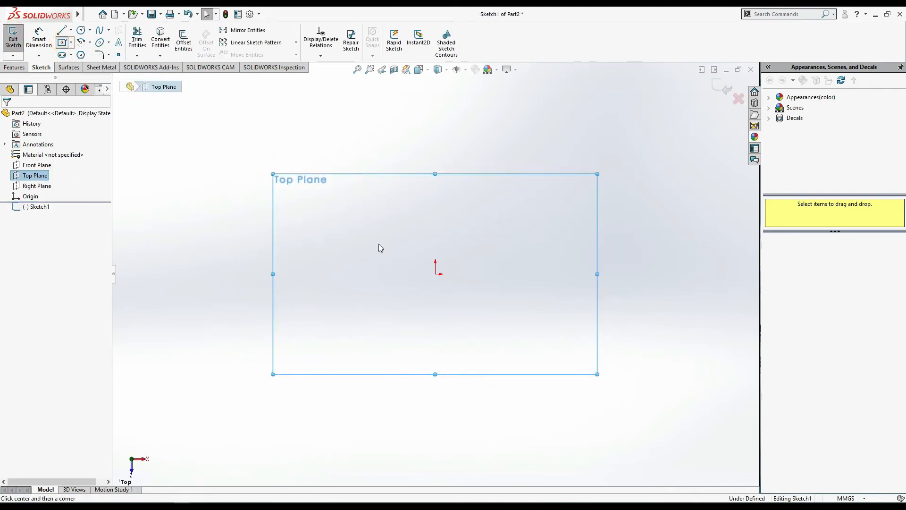
click(435, 274)
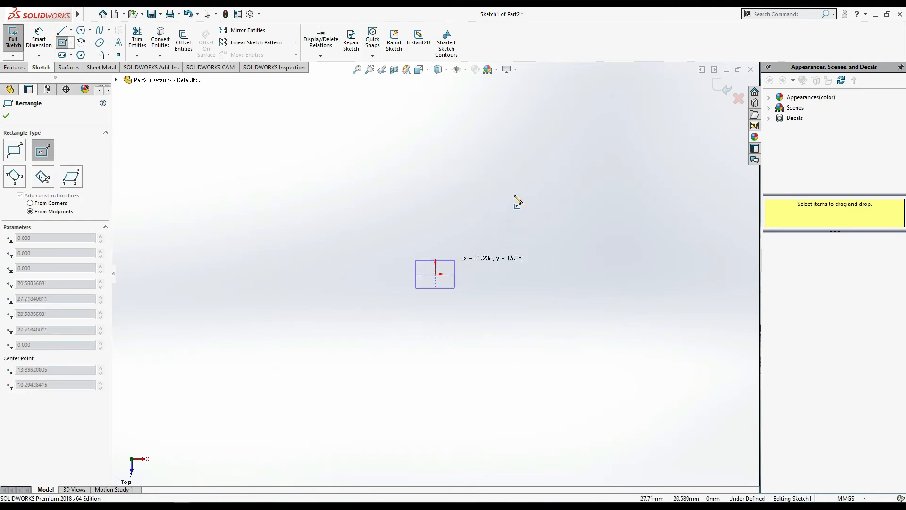
click(521, 181)
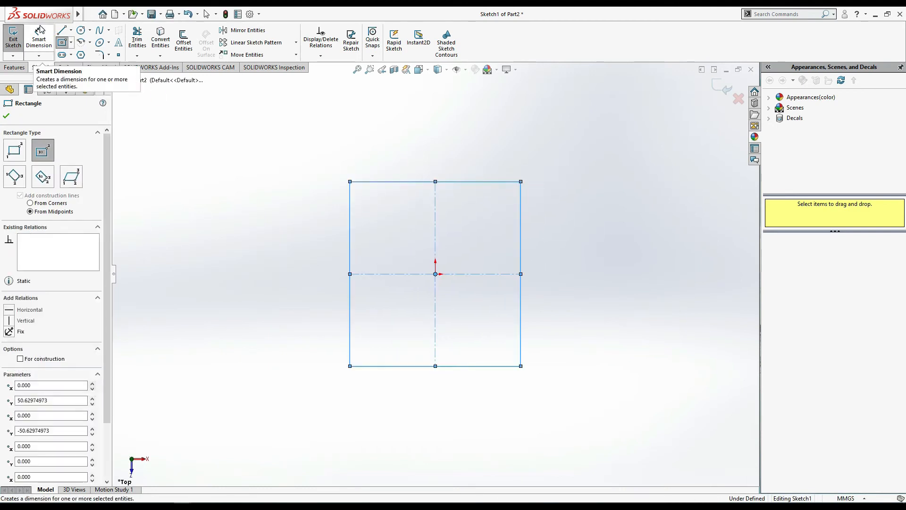
- Dimension the rectangle with Smart Dimension to 15 mm wide and 9 mm high
key(d)
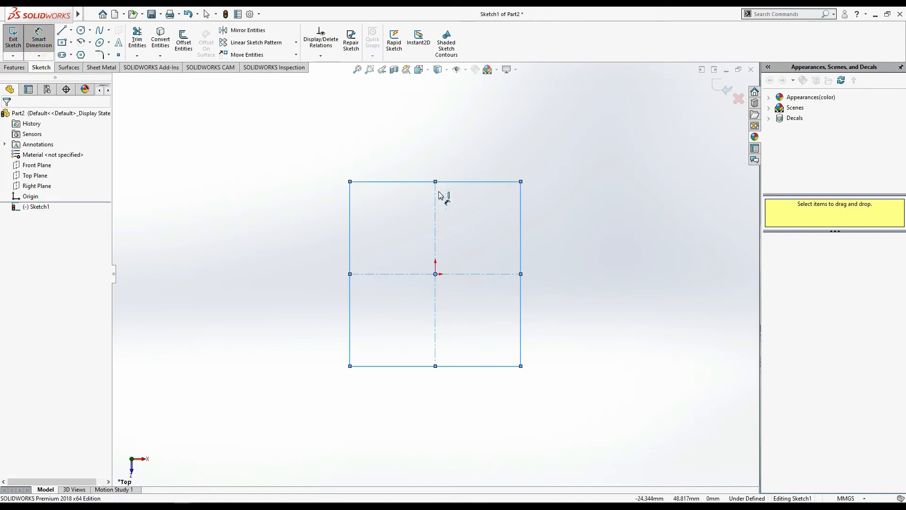
click(466, 181)
click(461, 150)
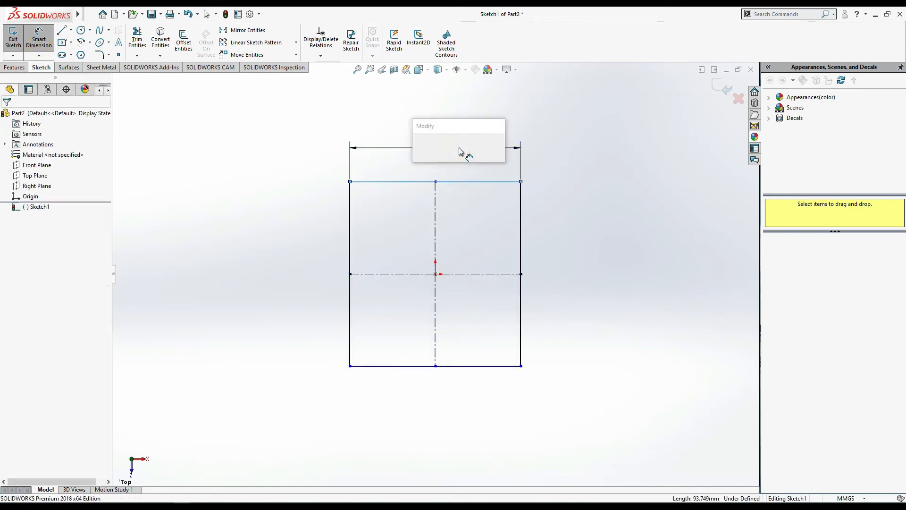
text(15)
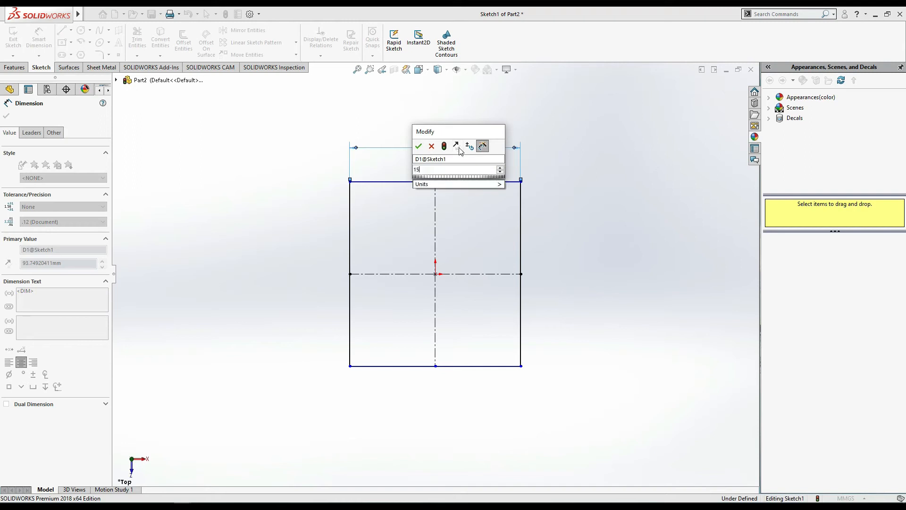
key(Return)
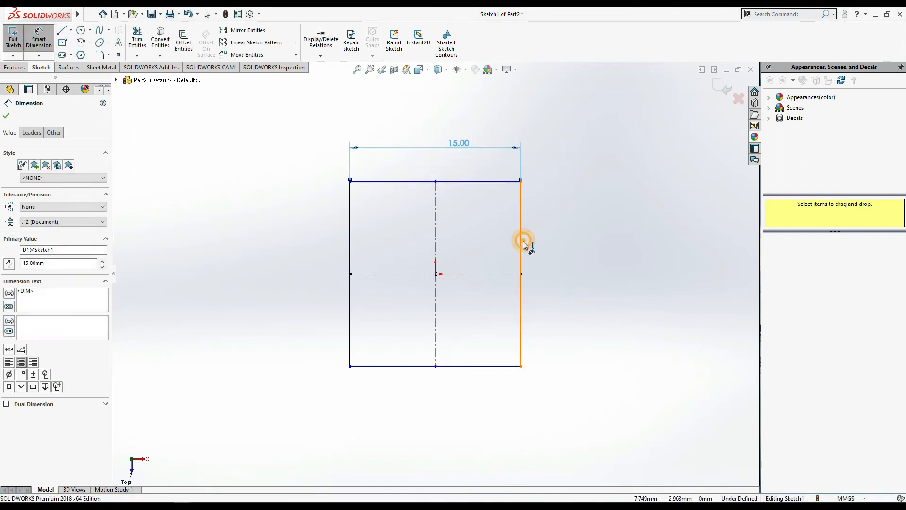
click(521, 239)
click(564, 245)
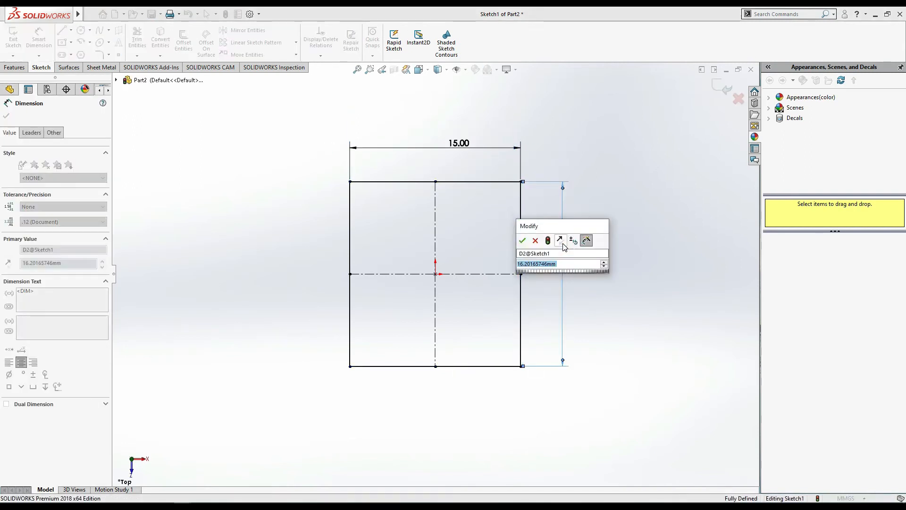
text(9)
key(Return)
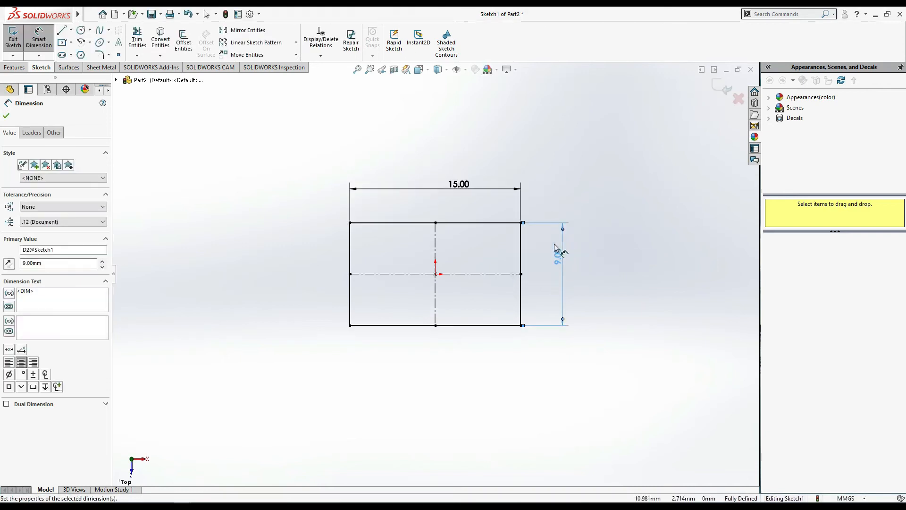
click(13, 119)
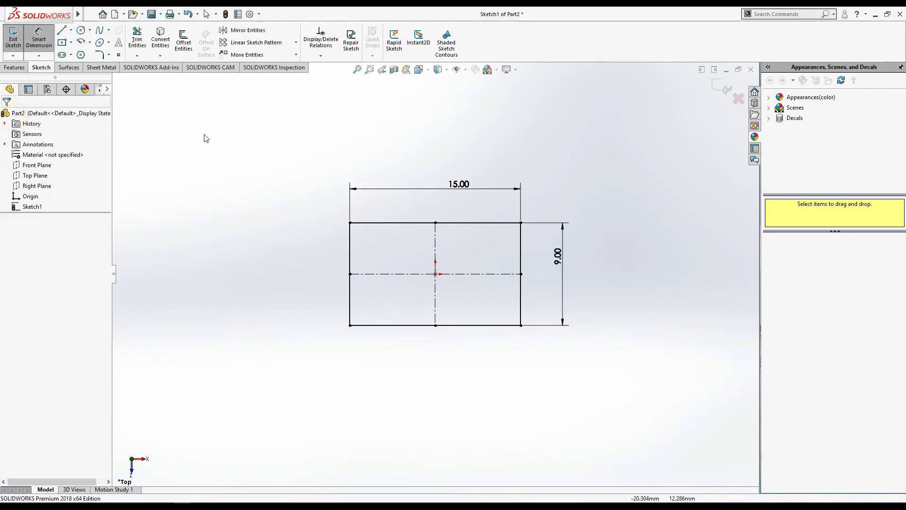
- Start a blind boss extrusion of the rectangle with a depth of 7 mm
click(11, 67)
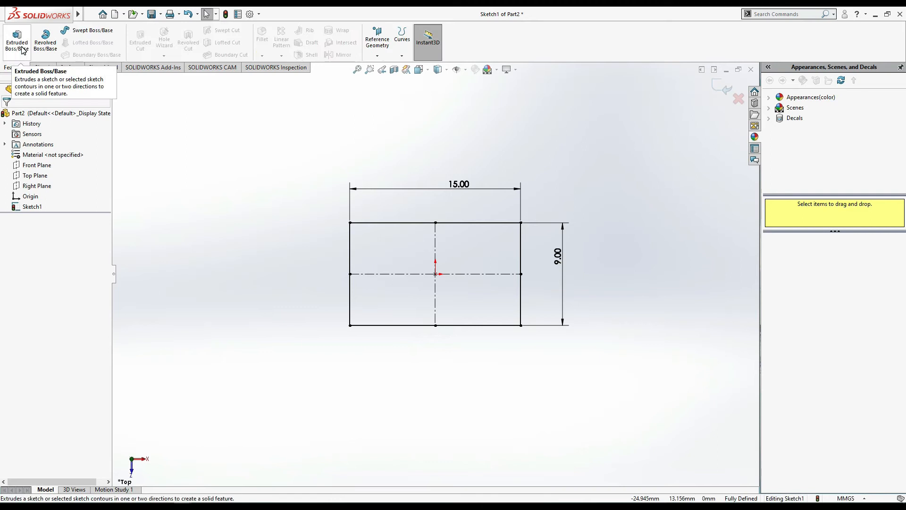
click(19, 42)
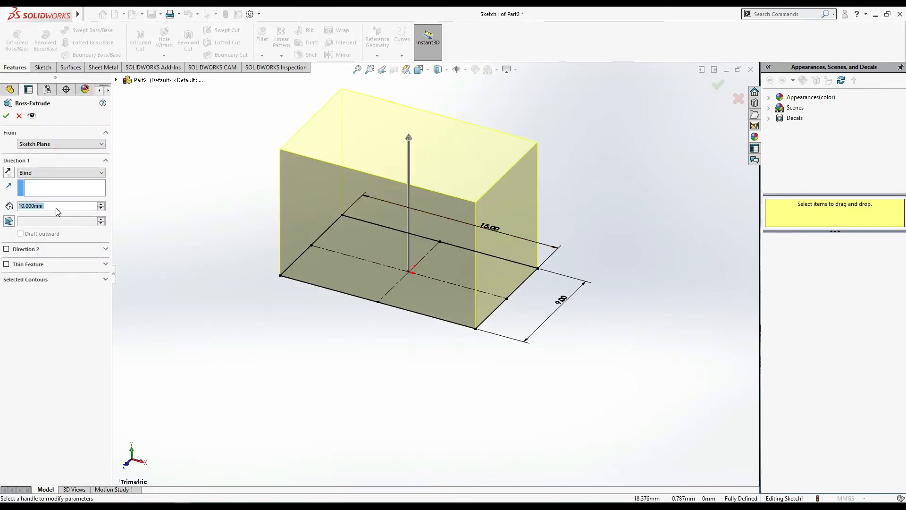
text(7)
key(Return)
- Try the Up To Vertex end condition for the extrusion and return it to Blind at 7 mm
click(65, 175)
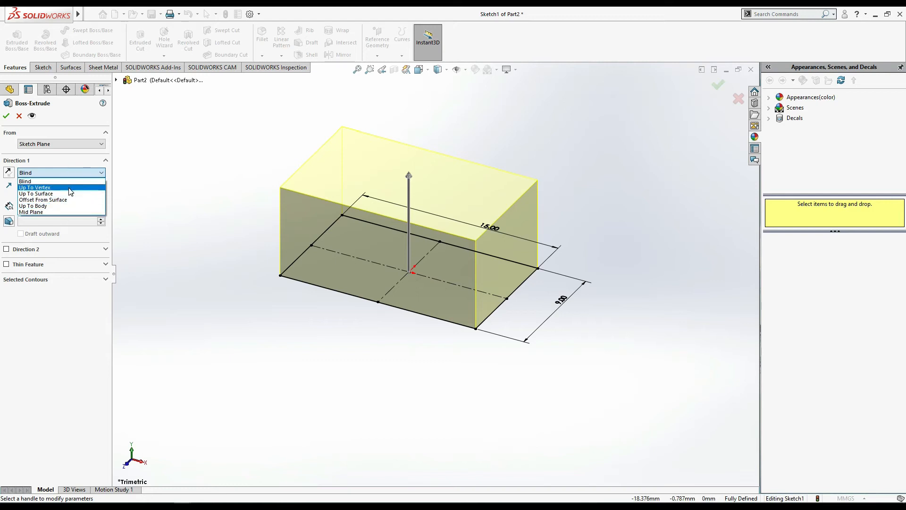
click(69, 188)
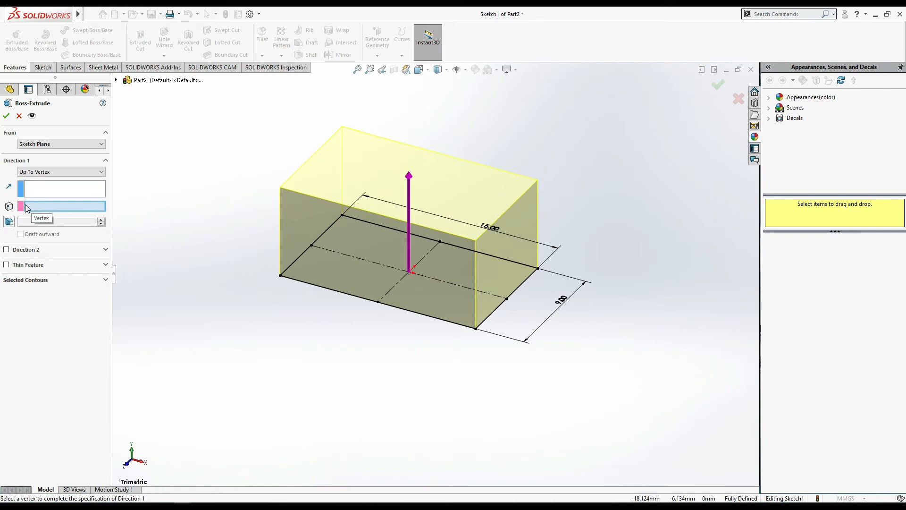
click(46, 173)
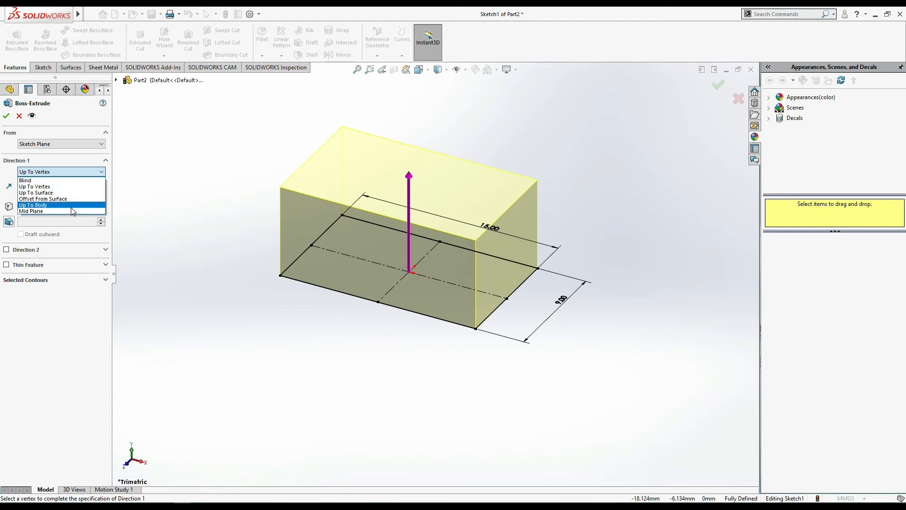
click(56, 333)
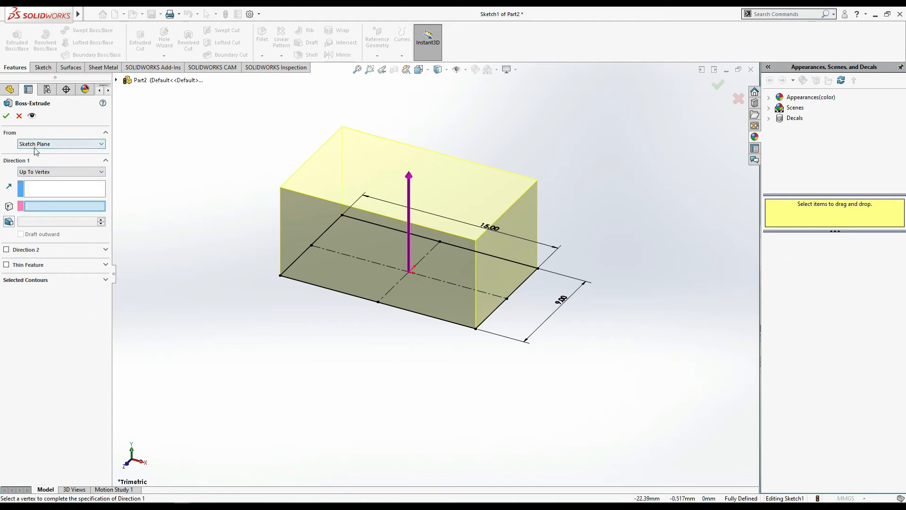
click(60, 172)
click(40, 180)
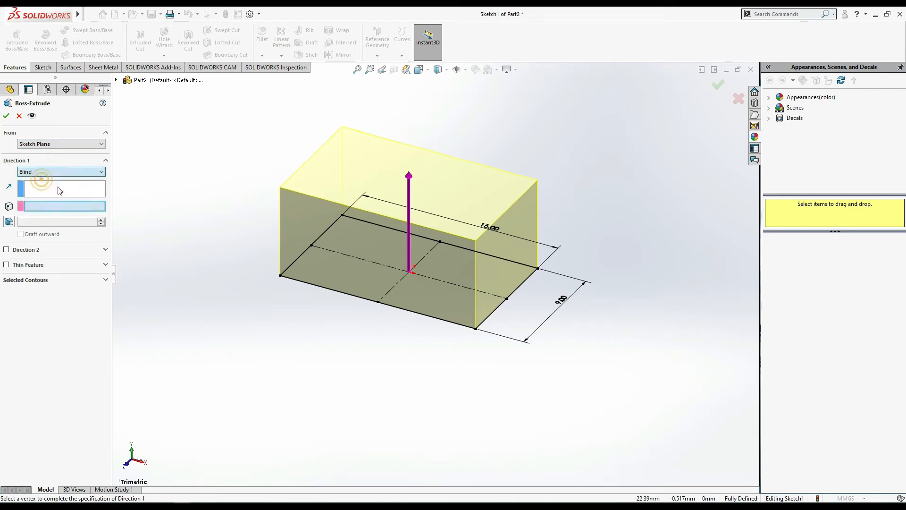
text(7.000mm)
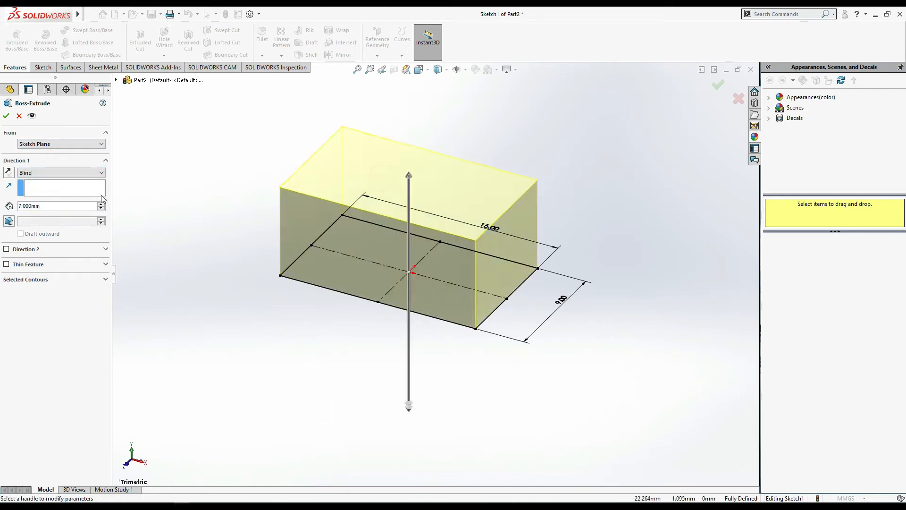
- Set the blind extrusion depth to 8 mm, complete the boss and select it
click(60, 209)
text(8)
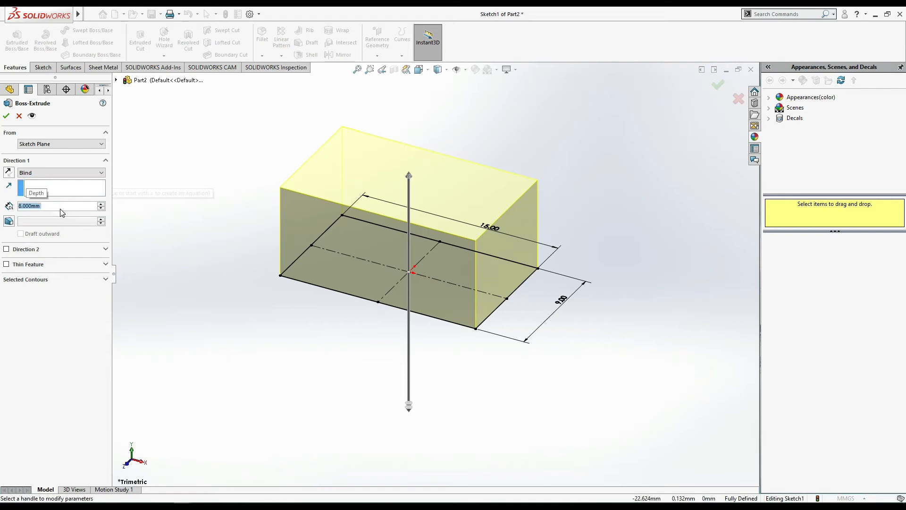
click(6, 116)
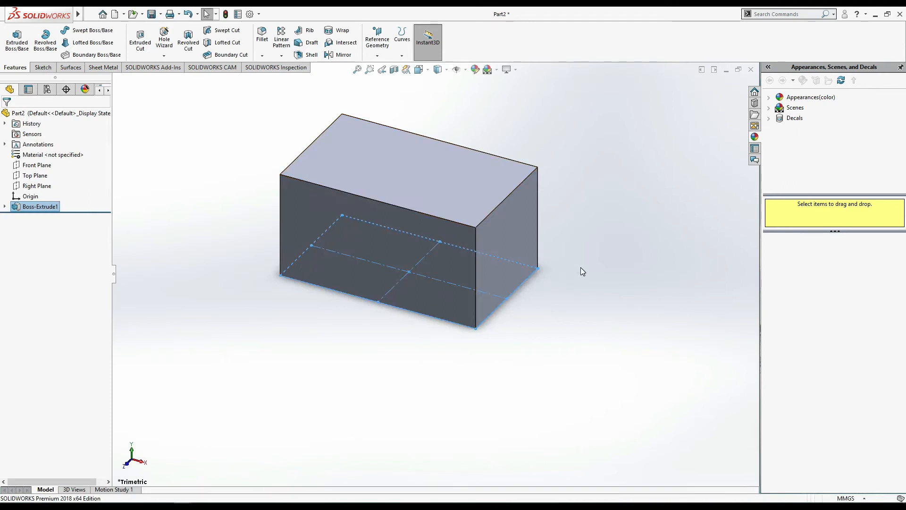
click(580, 268)
click(23, 206)
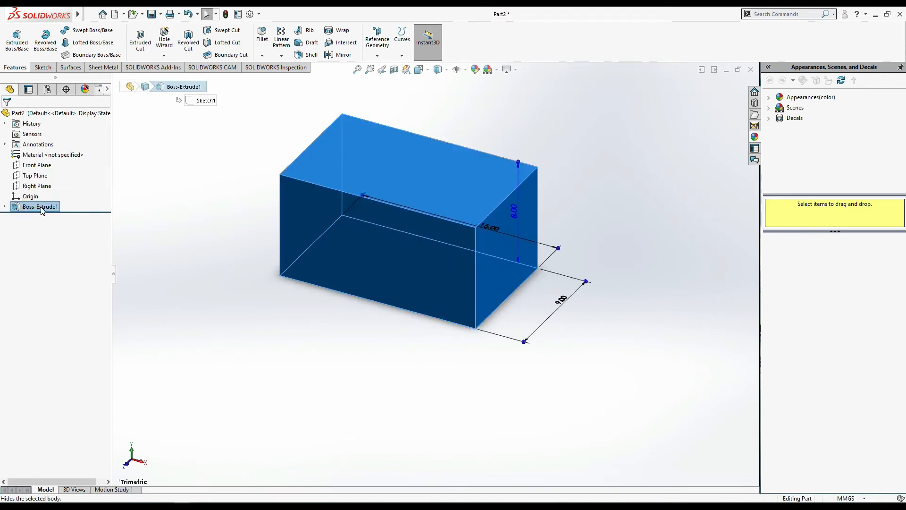
- Edit the block's boss extrusion, trying the reversed direction and the Mid Plane end condition
right_click(41, 210)
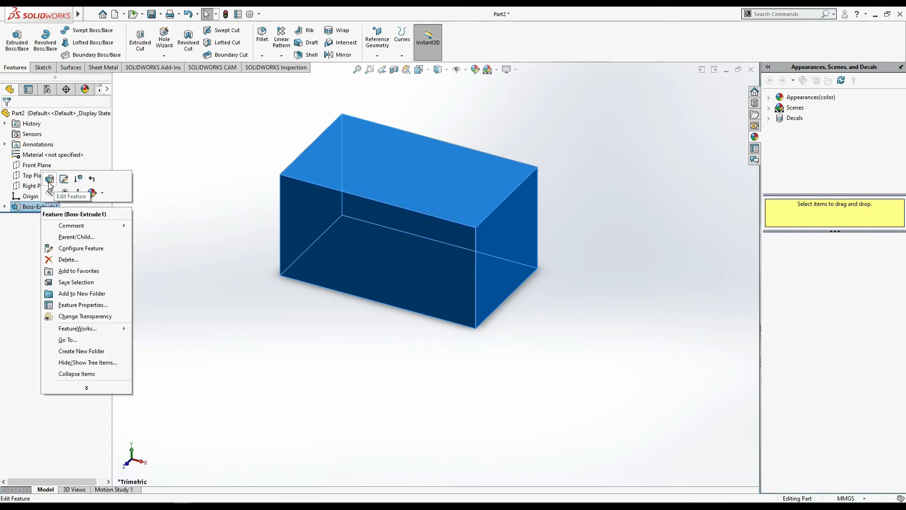
click(50, 183)
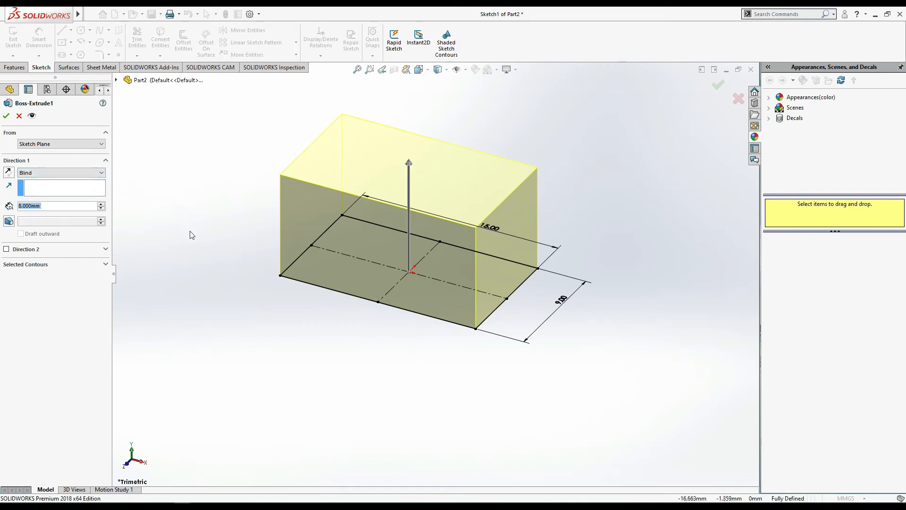
click(8, 172)
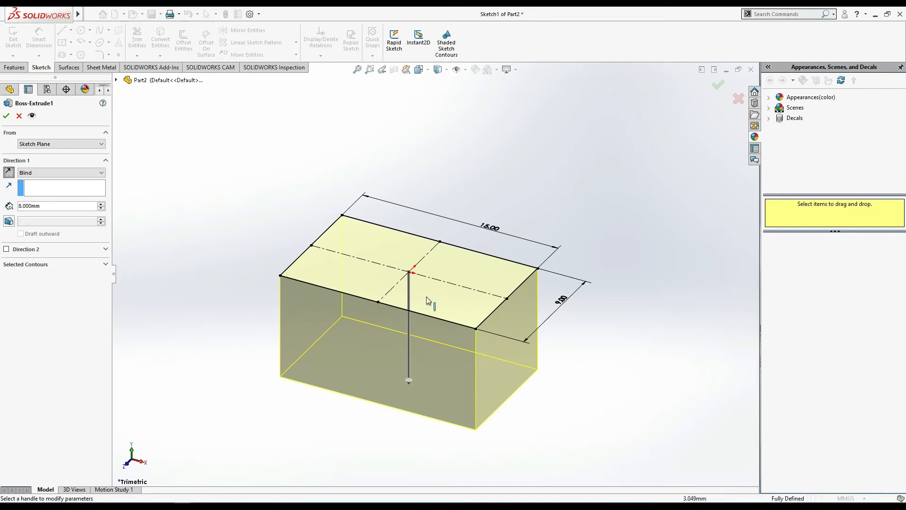
click(50, 175)
click(52, 211)
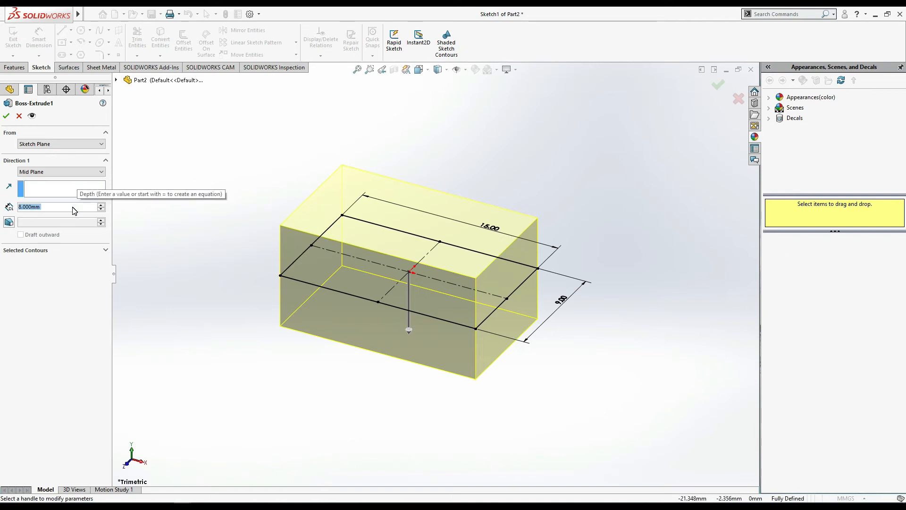
- Try mid-plane extrusion depths of 15 mm and 20 mm for the block
text(15)
key(Return)
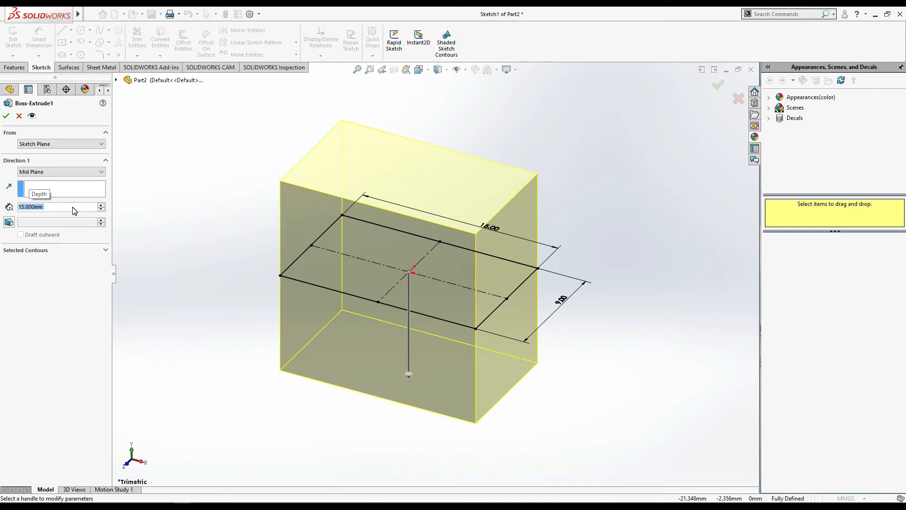
text(20)
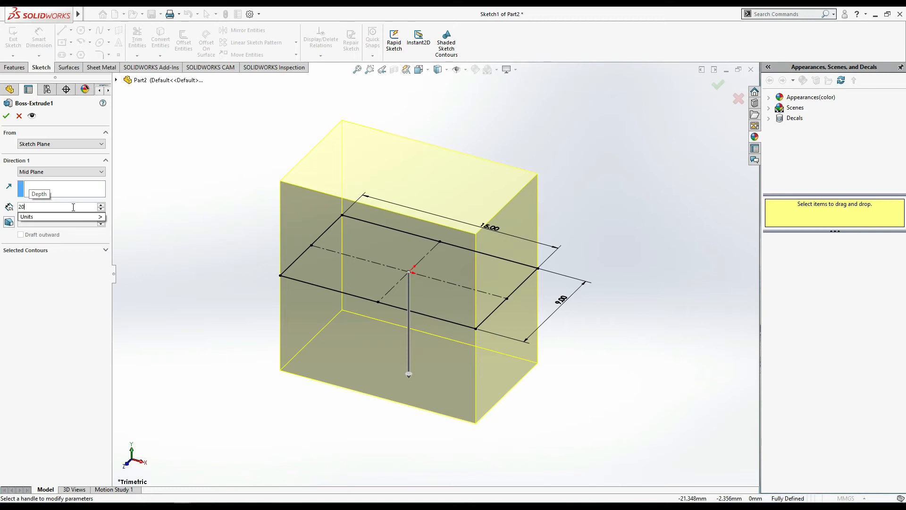
key(Return)
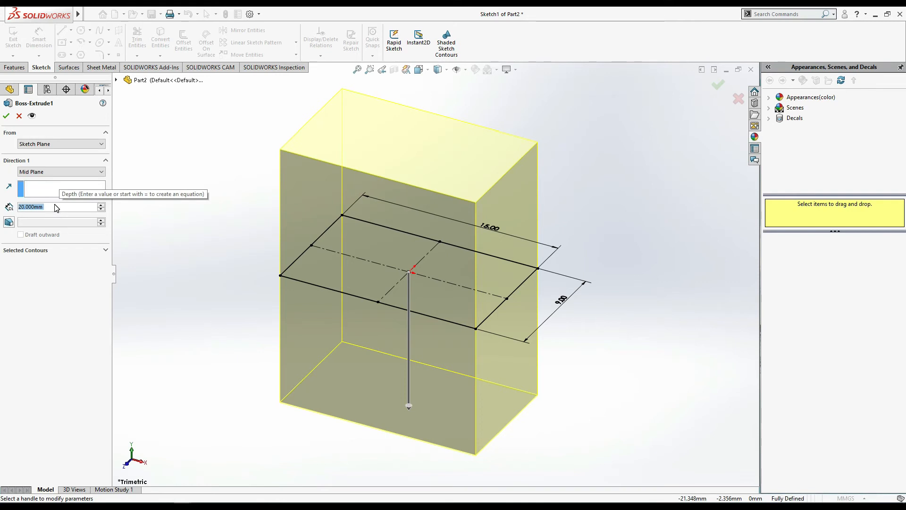
- Return the block's extrusion to Blind, flip it upward, set the depth to 8 mm and accept the edit
click(90, 171)
click(85, 179)
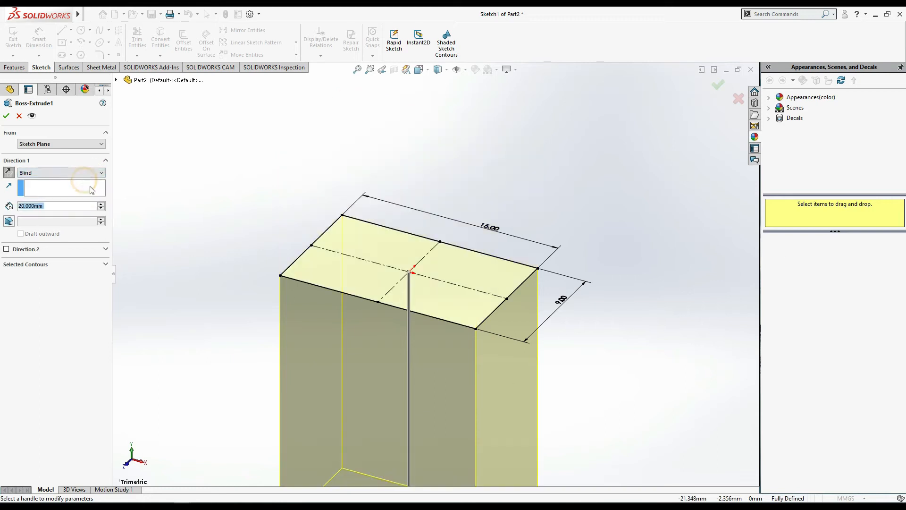
click(9, 173)
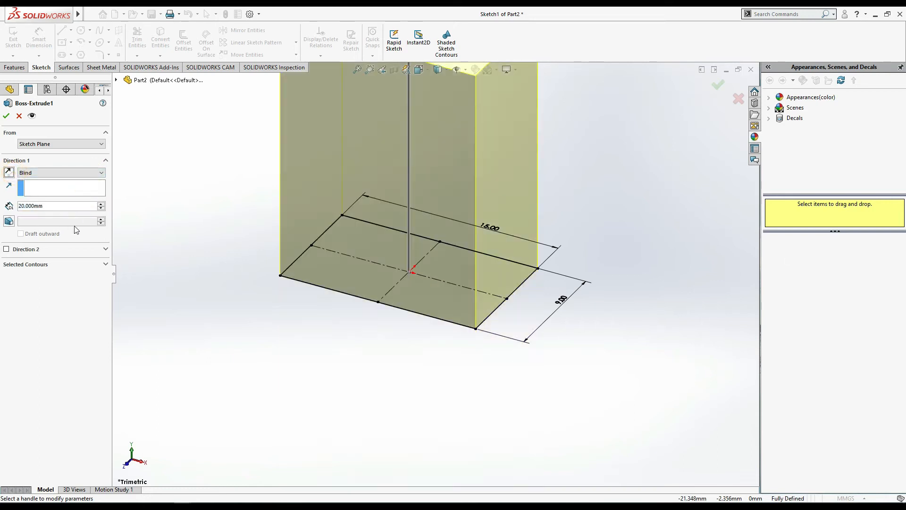
click(69, 206)
text(8)
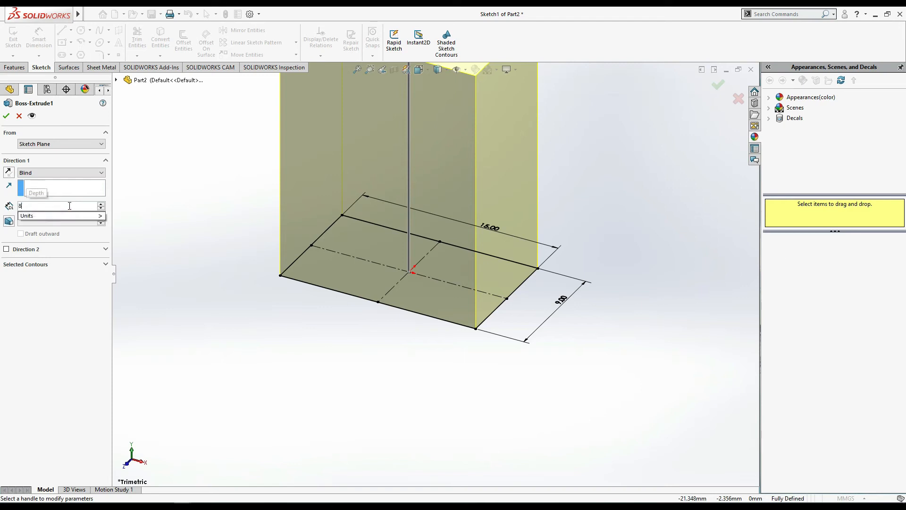
key(Return)
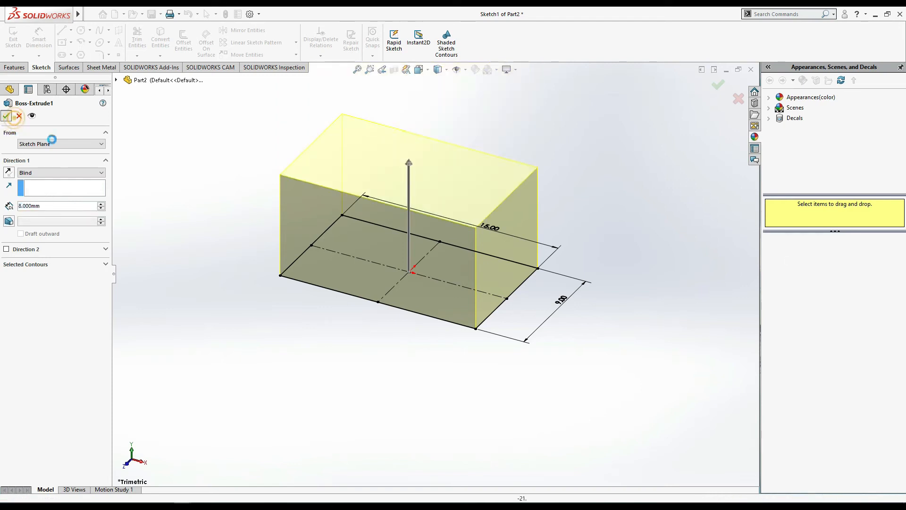
click(6, 116)
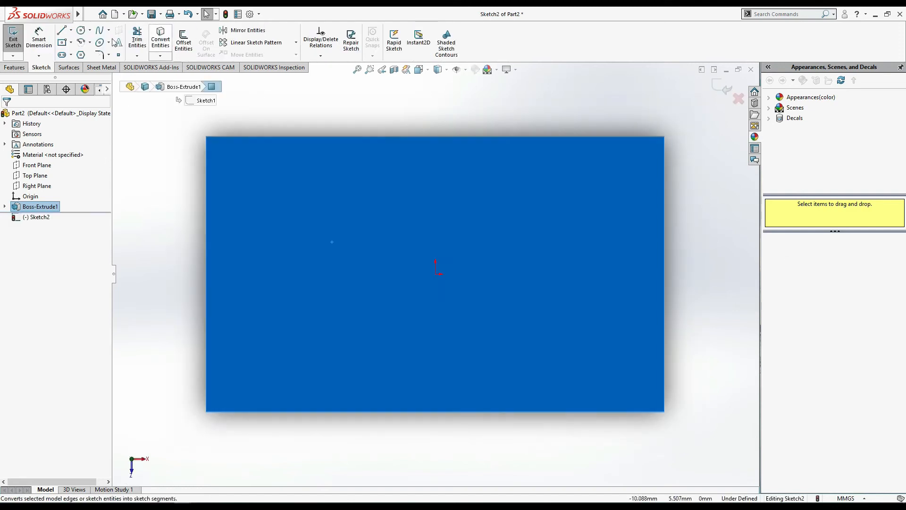
- Sketch a circle about 6.6 mm in diameter centred on the origin on the block's top face
click(62, 44)
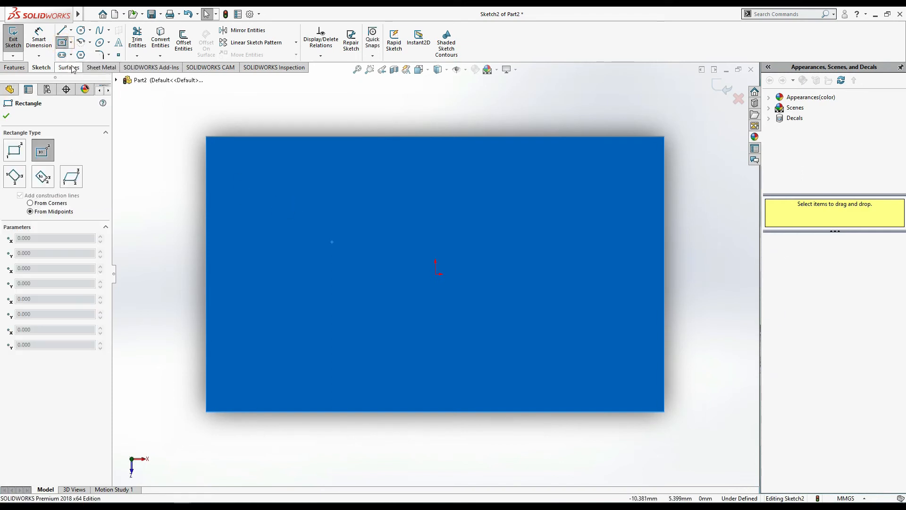
click(70, 42)
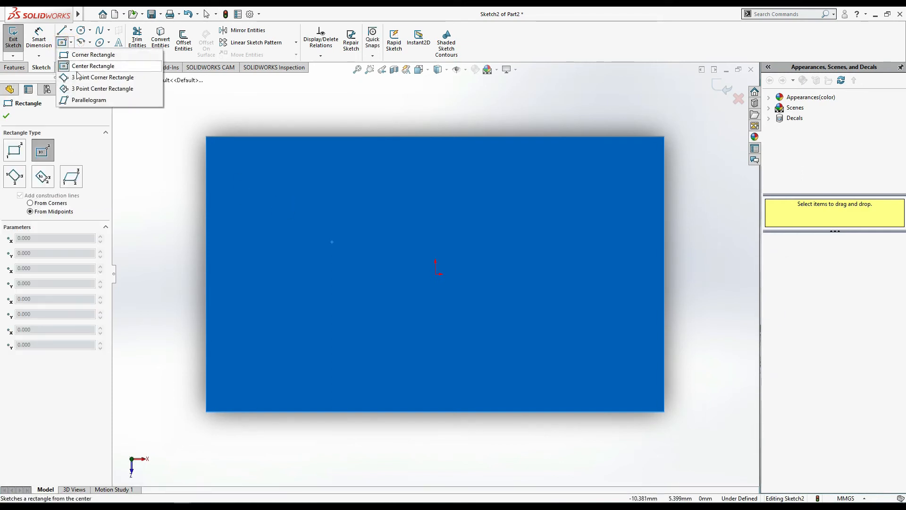
click(89, 31)
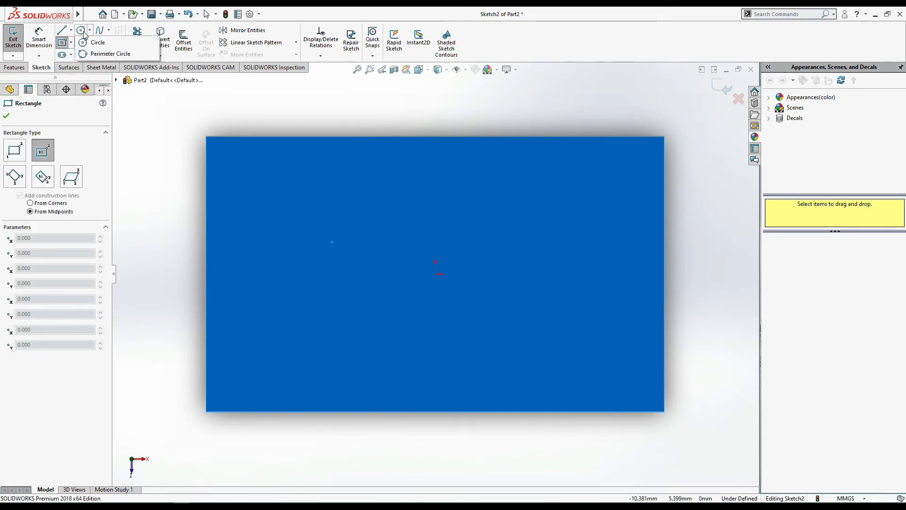
click(435, 275)
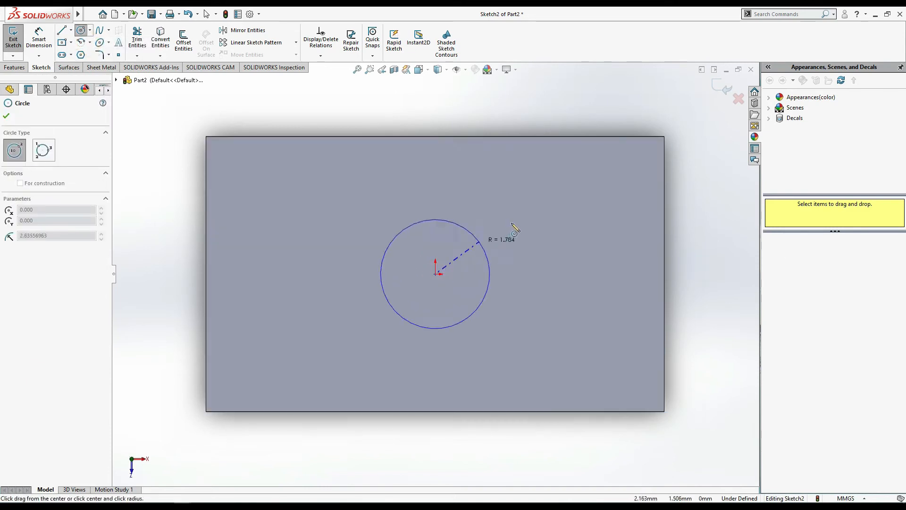
click(522, 217)
- Dimension the circle's diameter to 6 mm with Smart Dimension
click(42, 35)
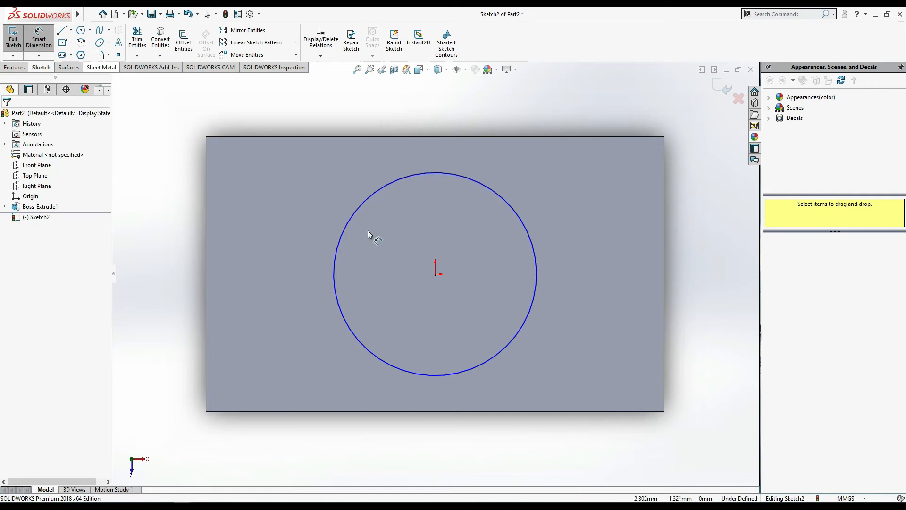
click(365, 199)
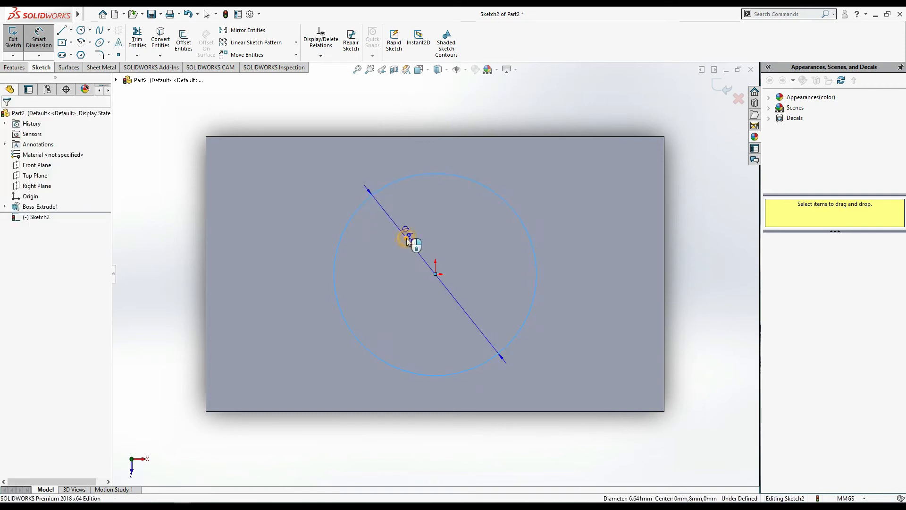
click(406, 238)
text(6)
key(Return)
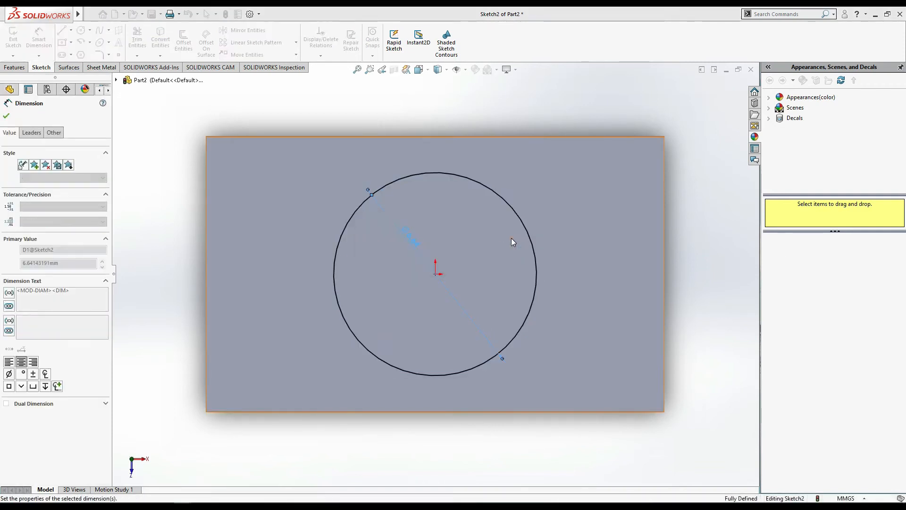
click(6, 117)
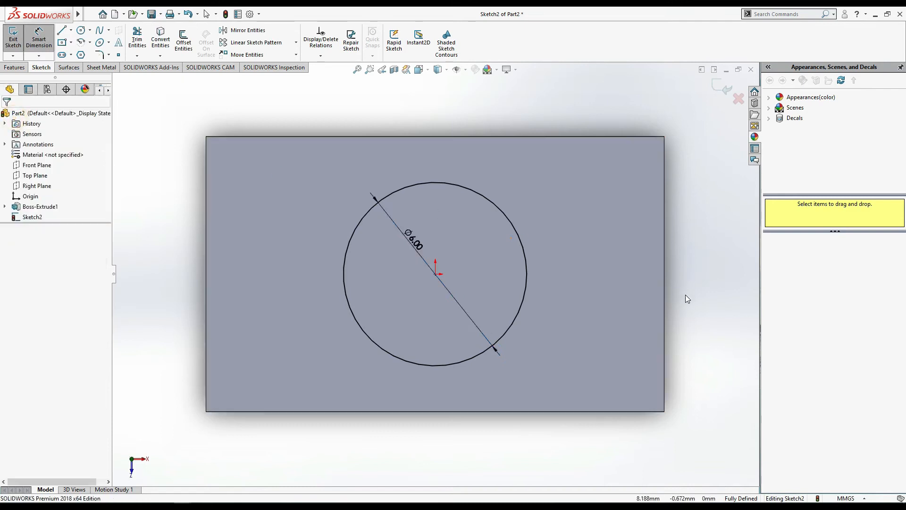
- Extrude the 6 mm circle upward as a blind boss 5 mm deep, merged with the block
scroll(685, 294, up, 4)
middle_drag(663, 309, 661, 201)
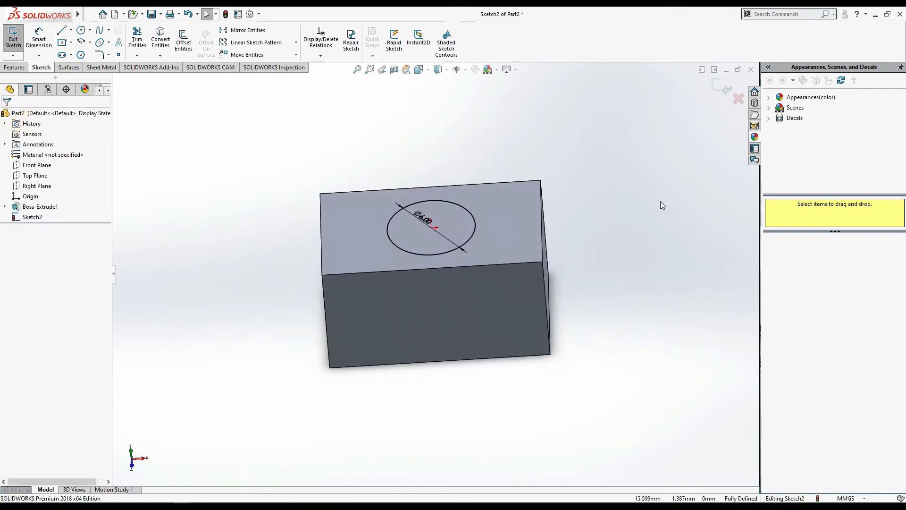
click(14, 67)
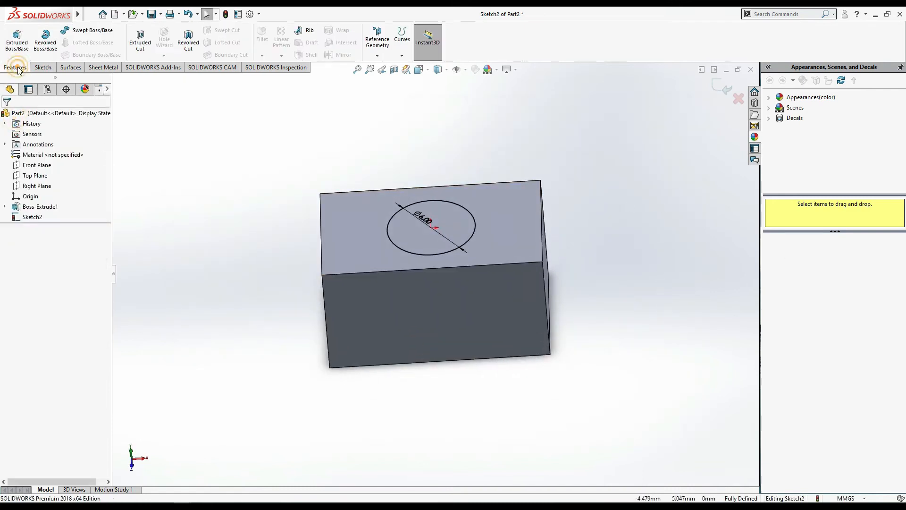
click(17, 40)
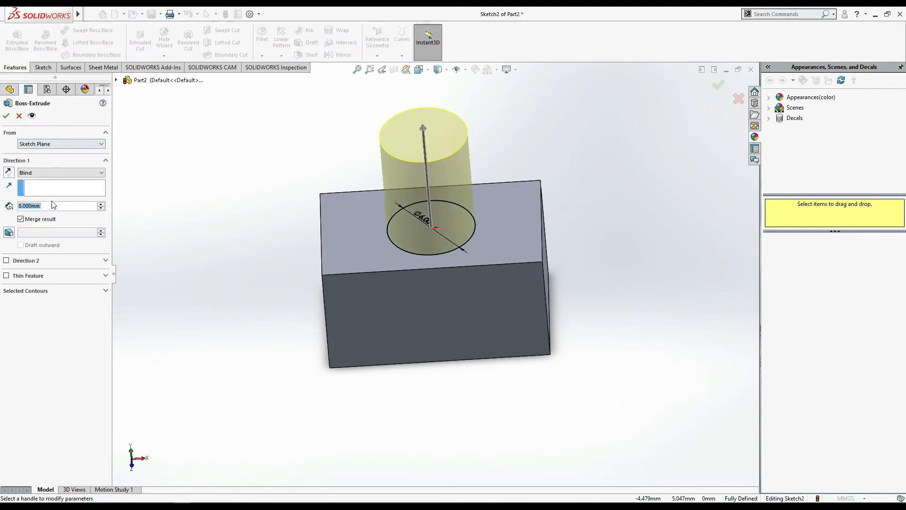
text(5)
key(Return)
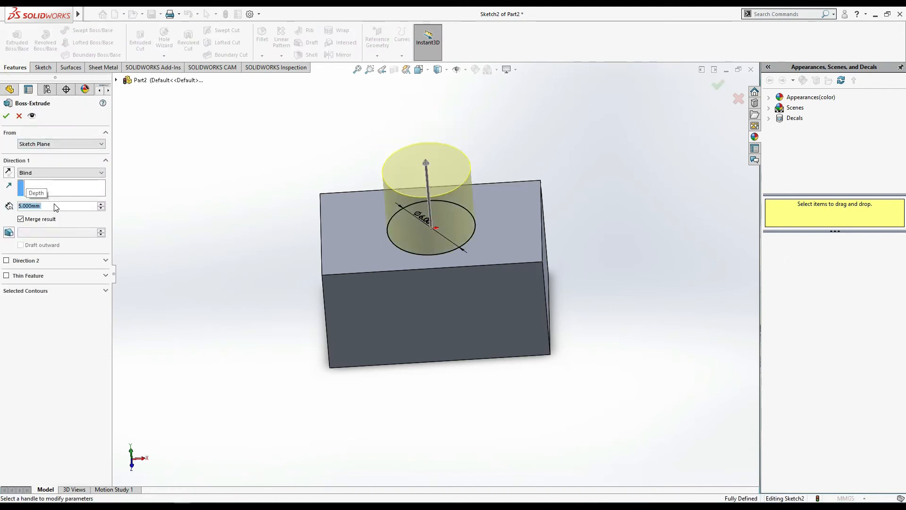
click(7, 116)
click(582, 383)
- Start a Mirror feature with the Front Plane as mirror plane and the cylindrical boss as the feature to mirror
middle_drag(634, 292, 598, 279)
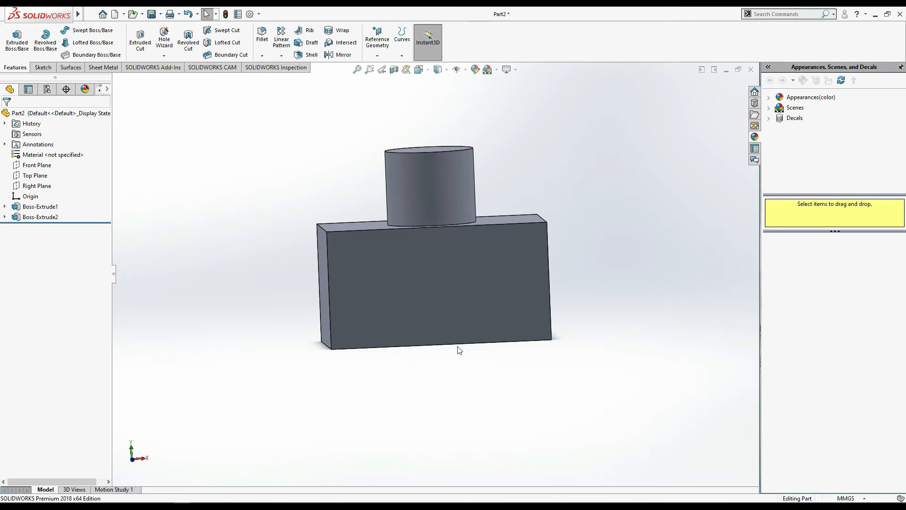
click(338, 55)
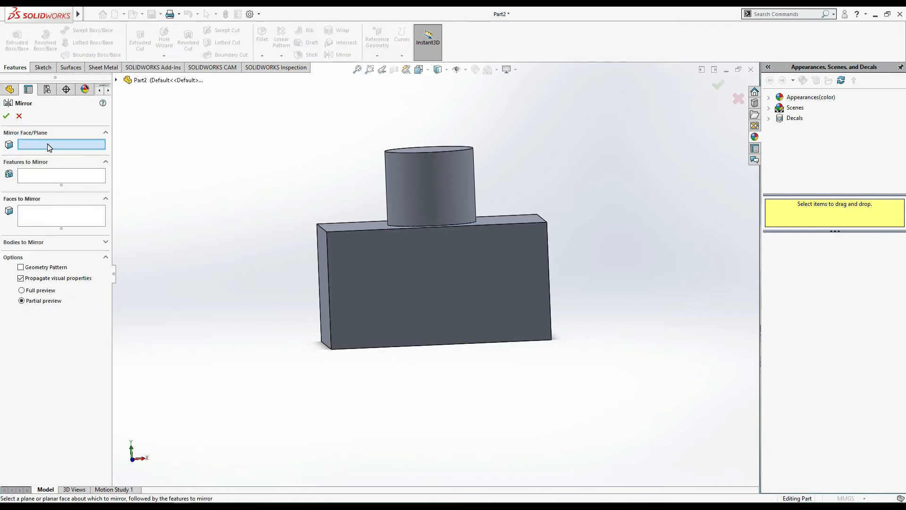
click(116, 80)
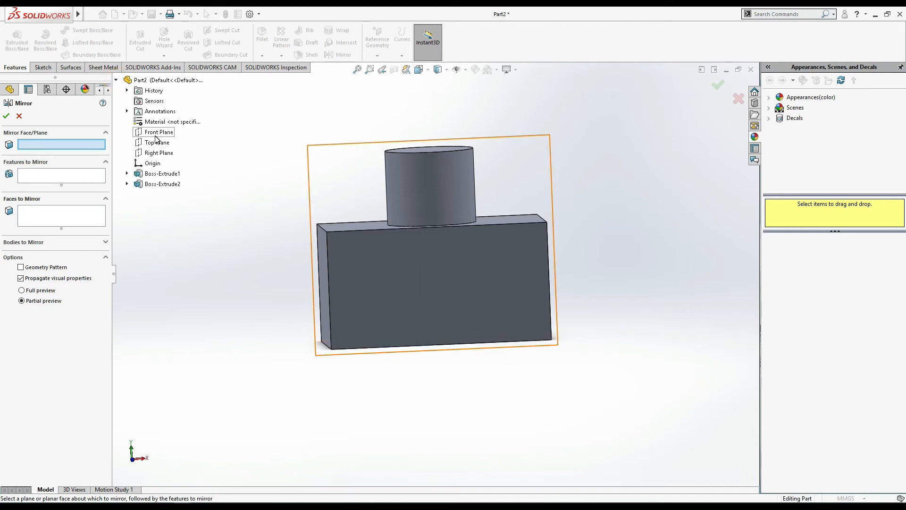
click(419, 69)
click(427, 241)
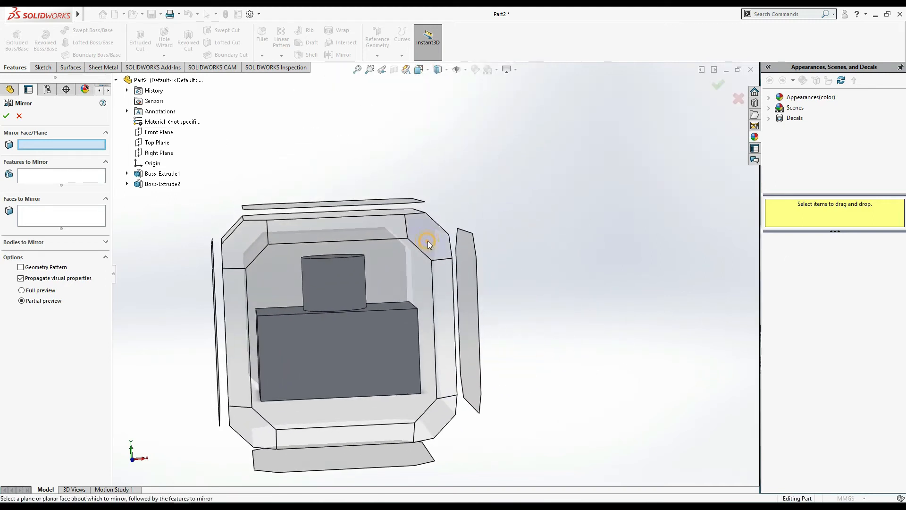
click(159, 132)
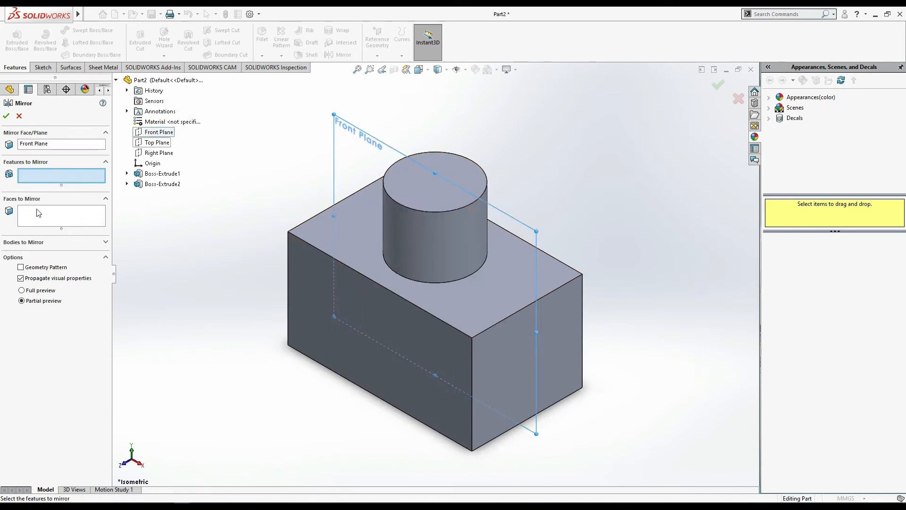
click(147, 184)
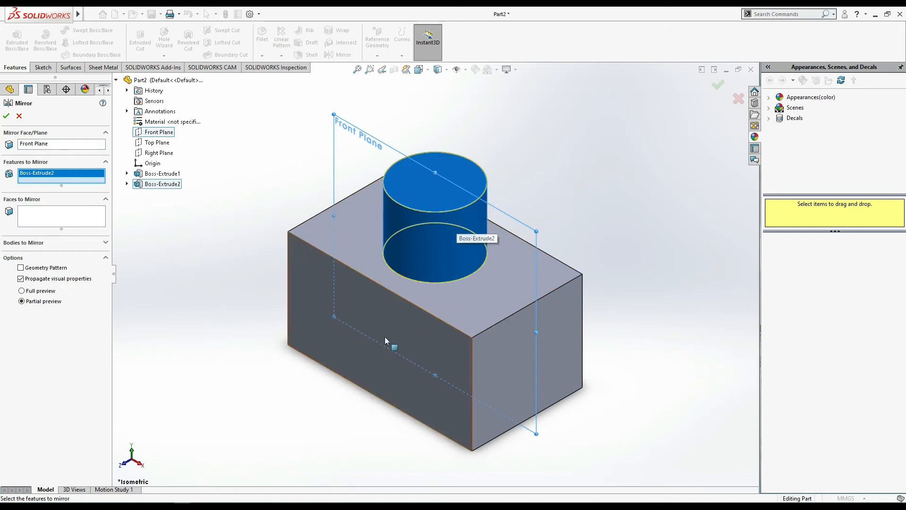
- Try the Top Plane as the mirror plane, inspect the preview from below and cancel the mirror
click(56, 145)
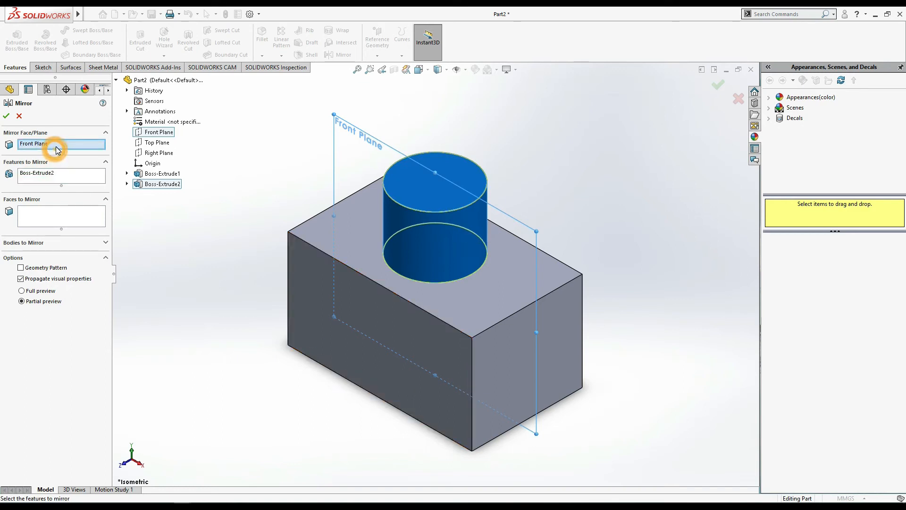
click(150, 143)
middle_drag(712, 260, 726, 151)
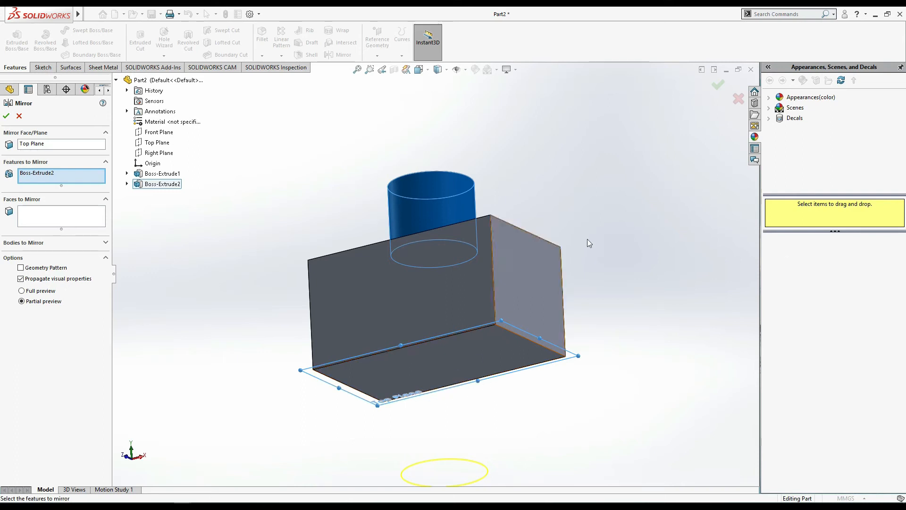
middle_drag(588, 239, 601, 265)
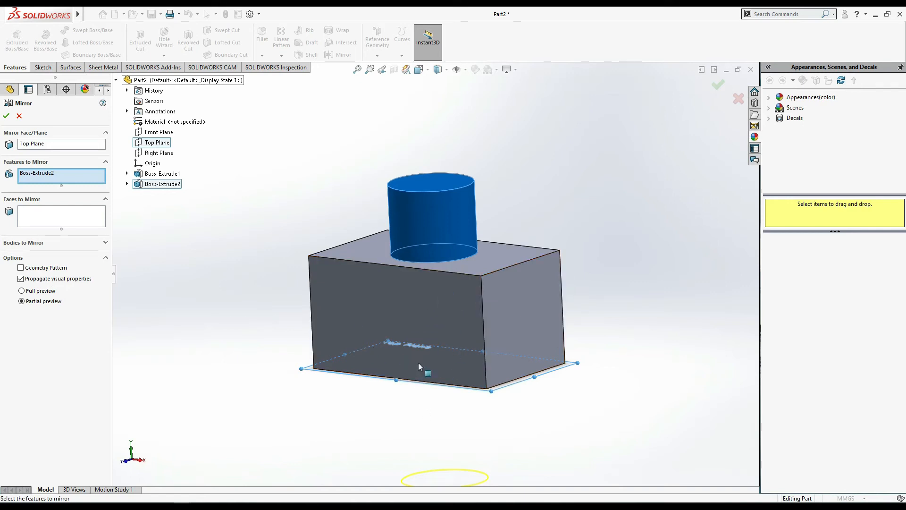
click(19, 116)
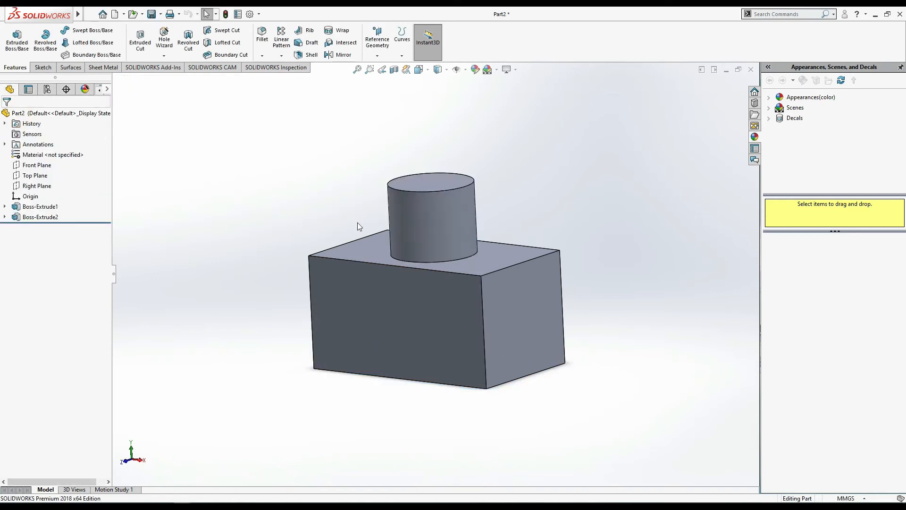
- Close the current part without saving its changes and create a new part document
click(751, 69)
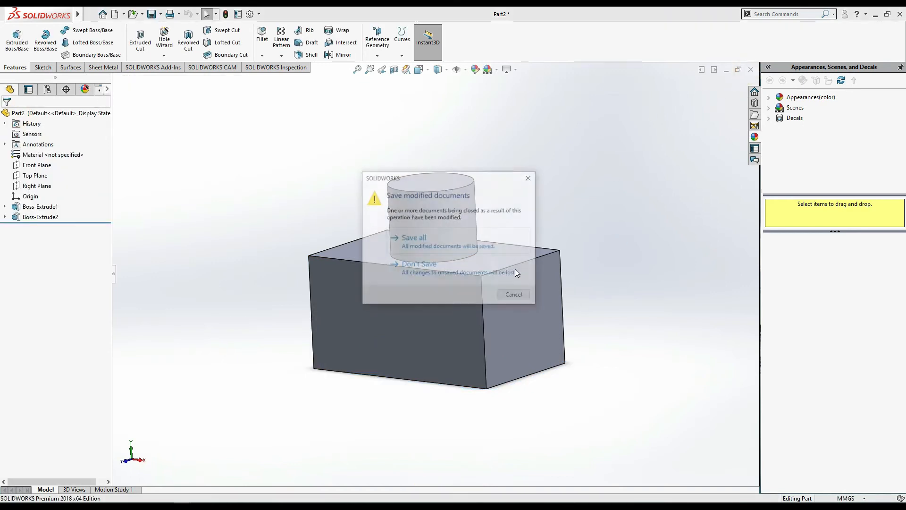
click(429, 274)
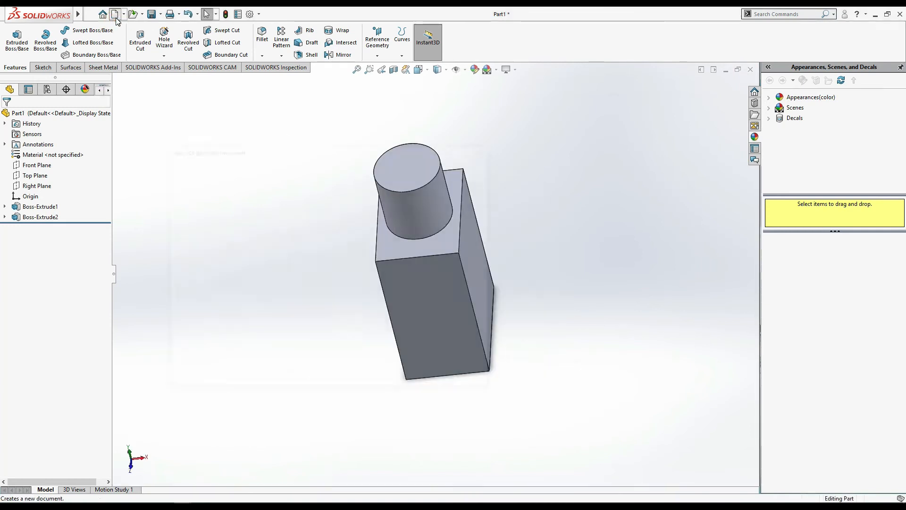
click(115, 15)
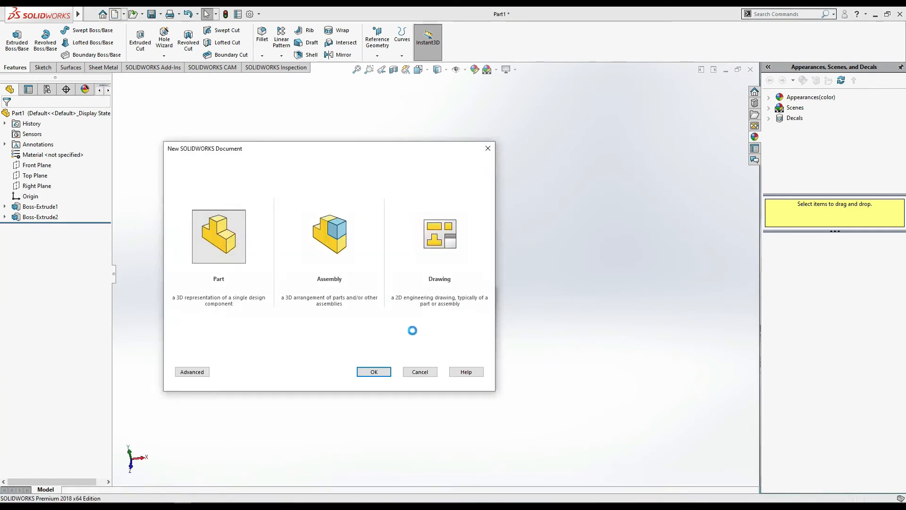
- Sketch a center rectangle about 90 mm high on the Top Plane, centred on the origin
click(34, 176)
click(44, 163)
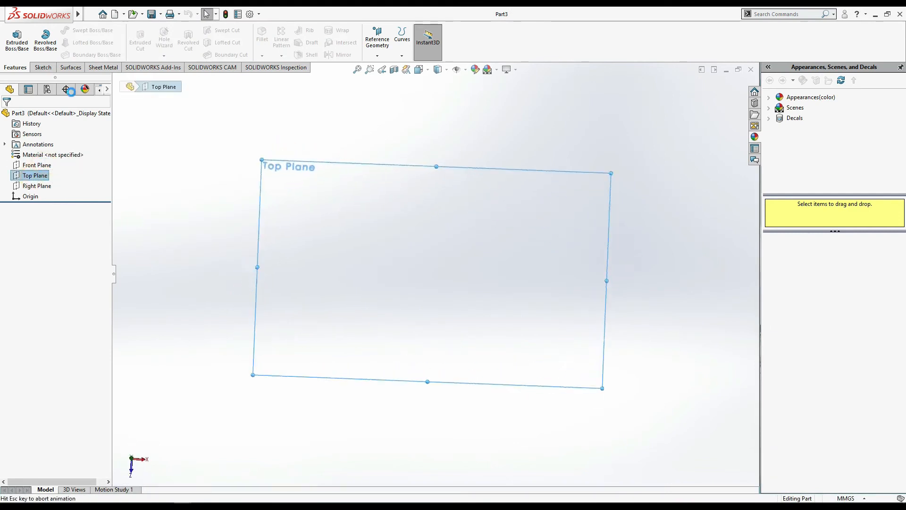
click(64, 43)
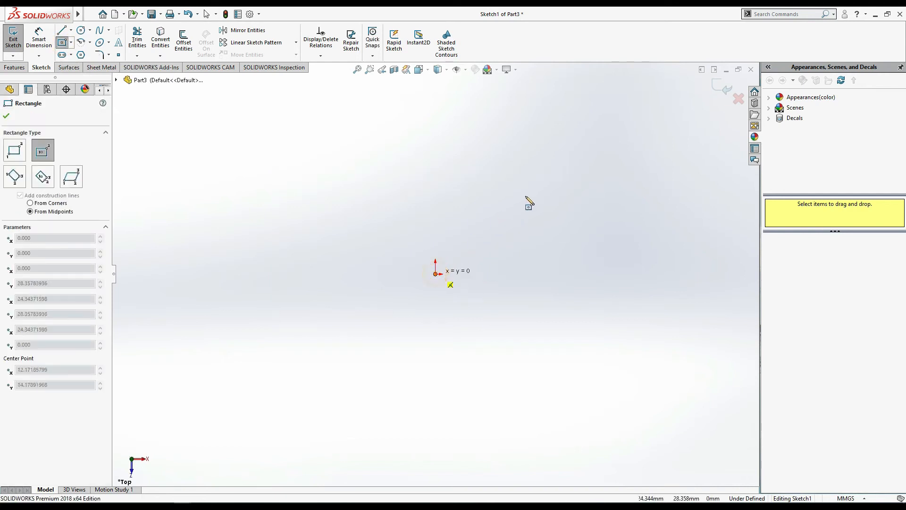
click(532, 191)
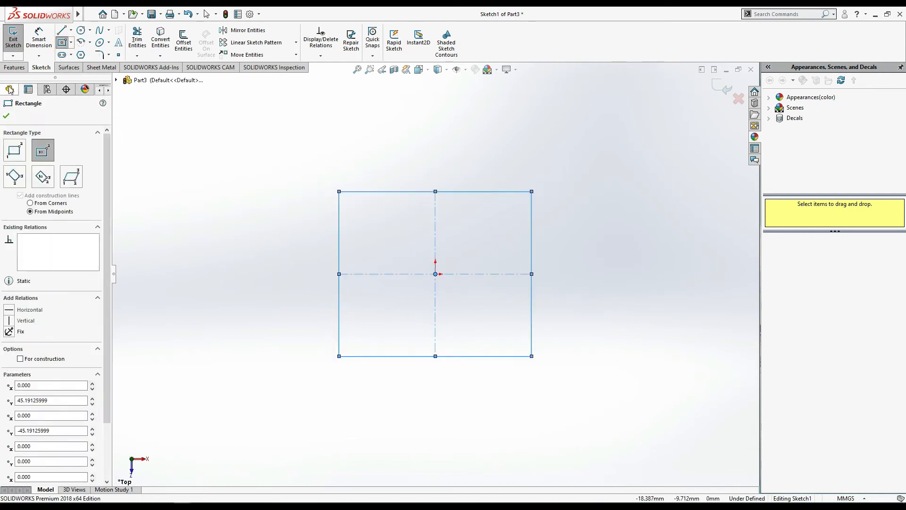
click(144, 138)
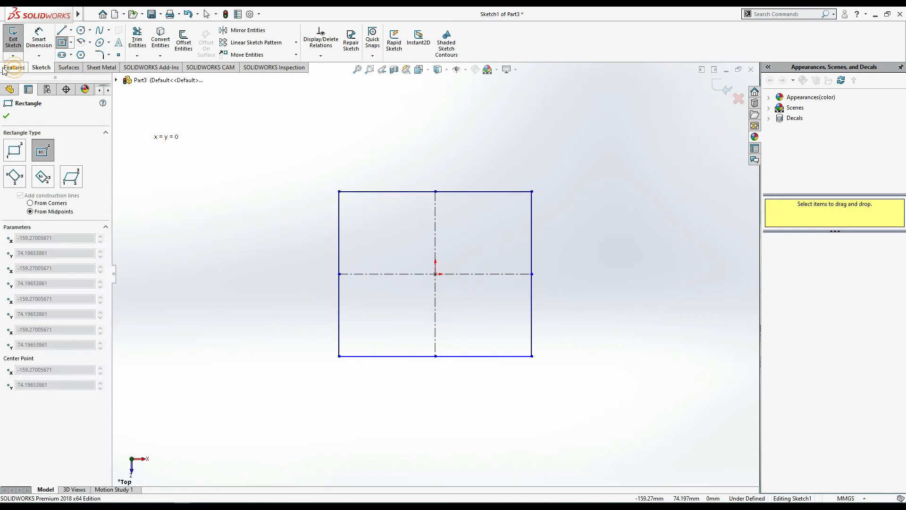
click(8, 67)
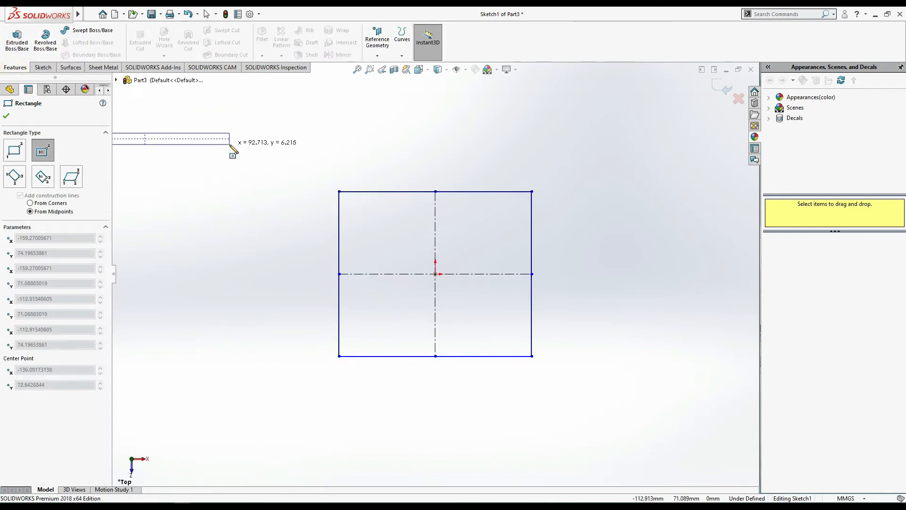
key(Escape)
- Extrude the rectangle with the Mid Plane end condition to a depth of 50 mm
click(17, 38)
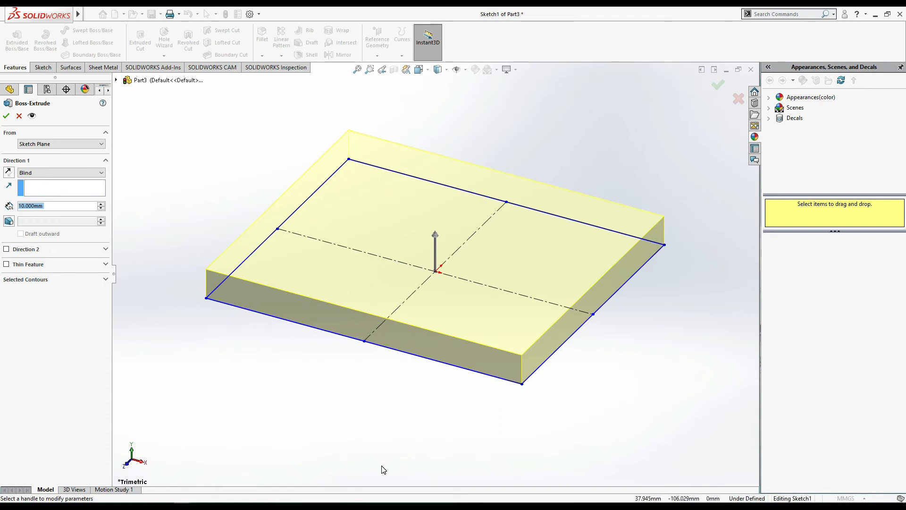
click(61, 173)
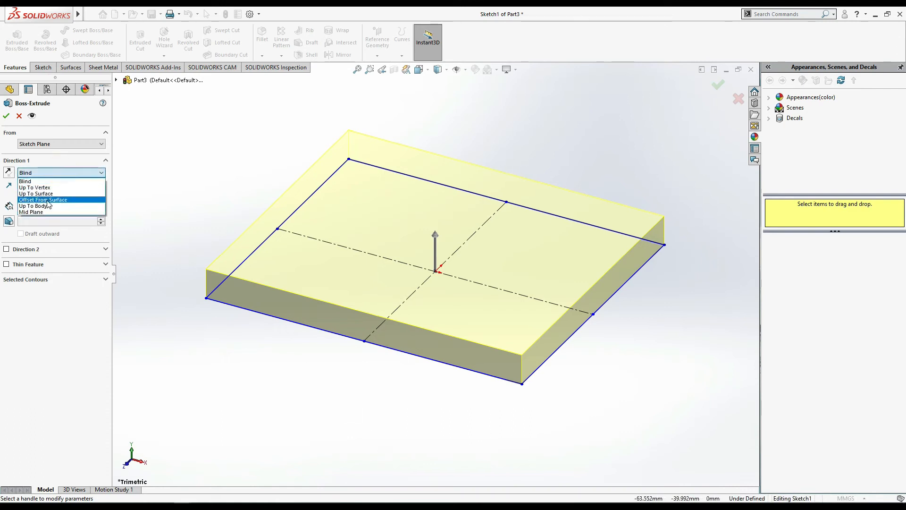
click(38, 212)
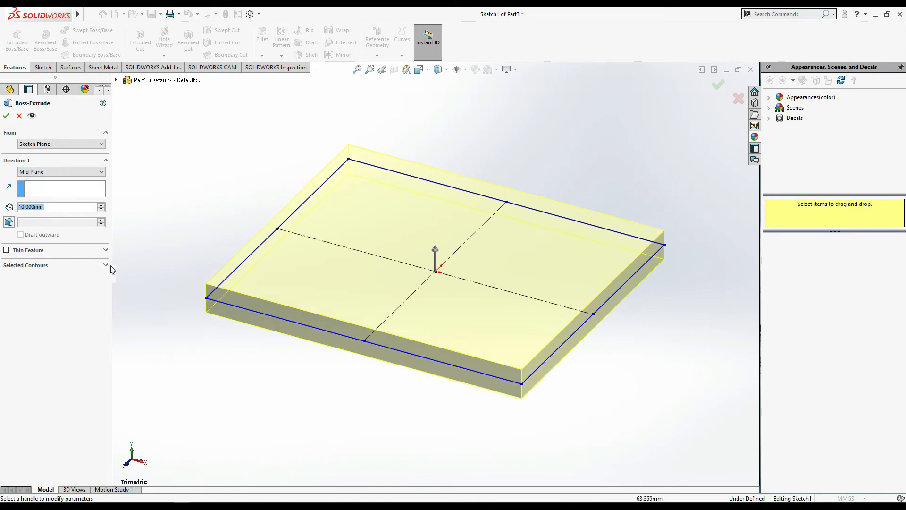
text(20)
key(Return)
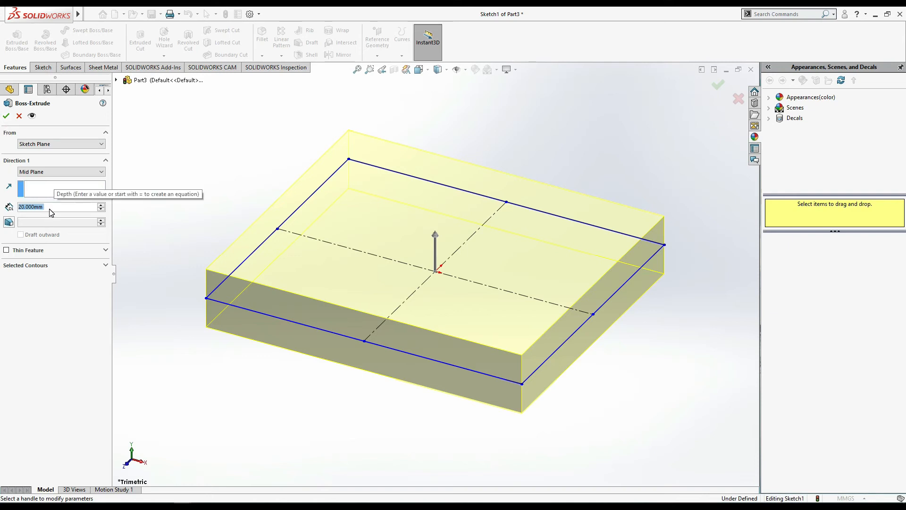
text(50)
key(Return)
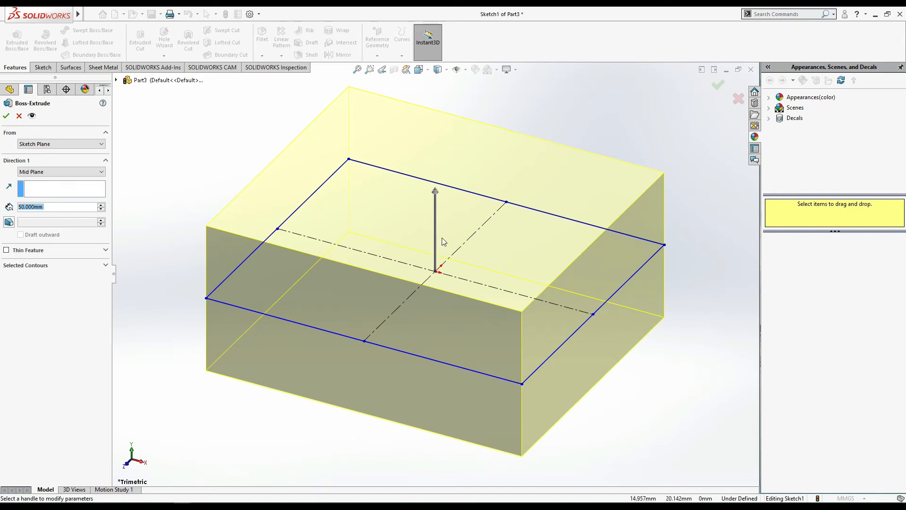
click(6, 115)
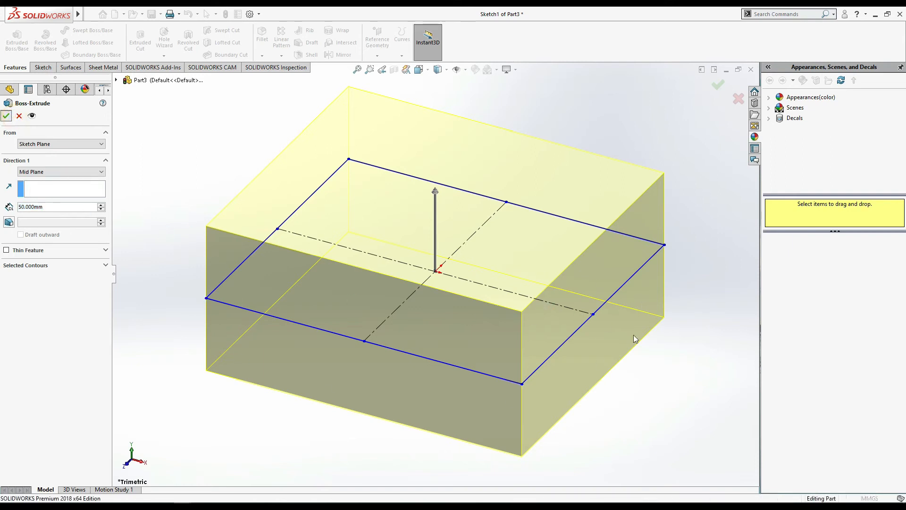
click(640, 371)
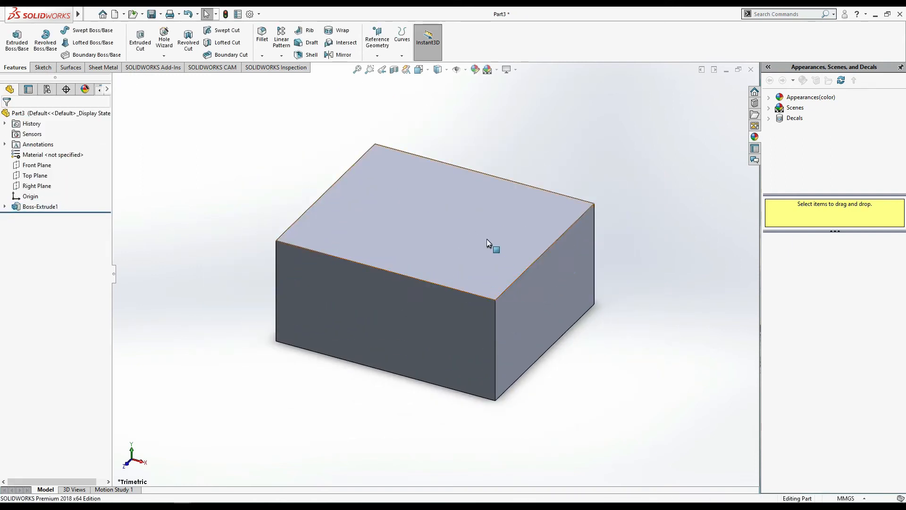
- Sketch a circle of about 35.5 mm radius on the block's top face, centred on the origin
click(435, 236)
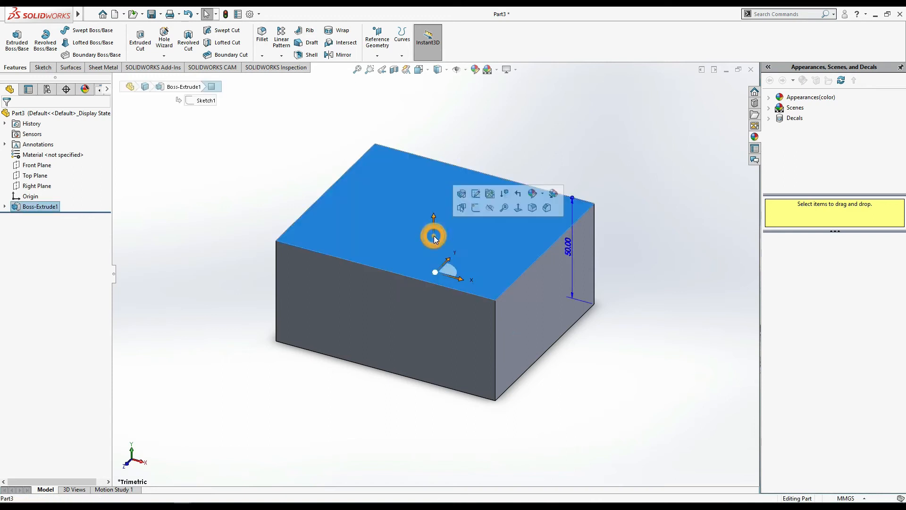
click(475, 208)
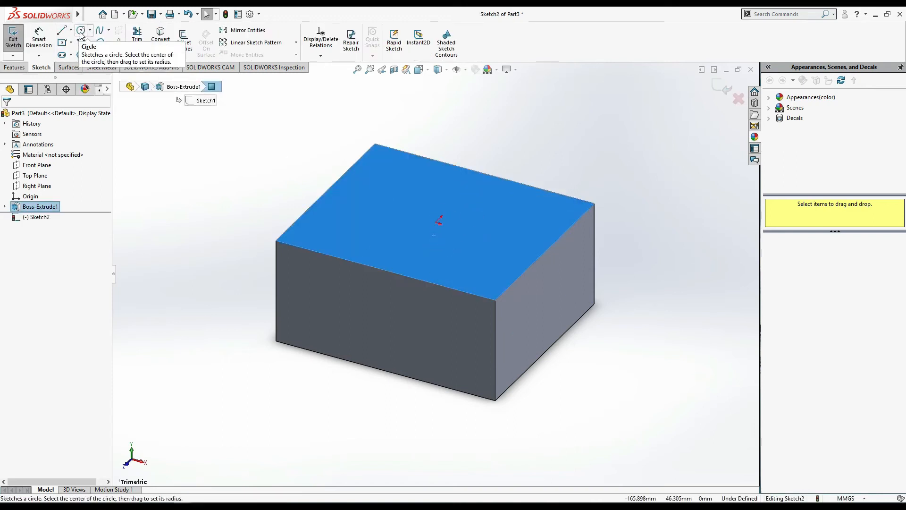
click(81, 29)
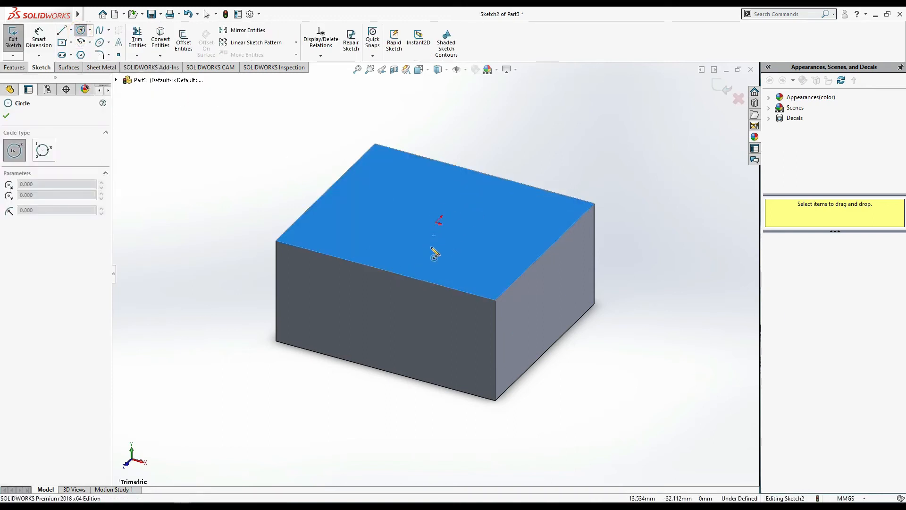
click(437, 222)
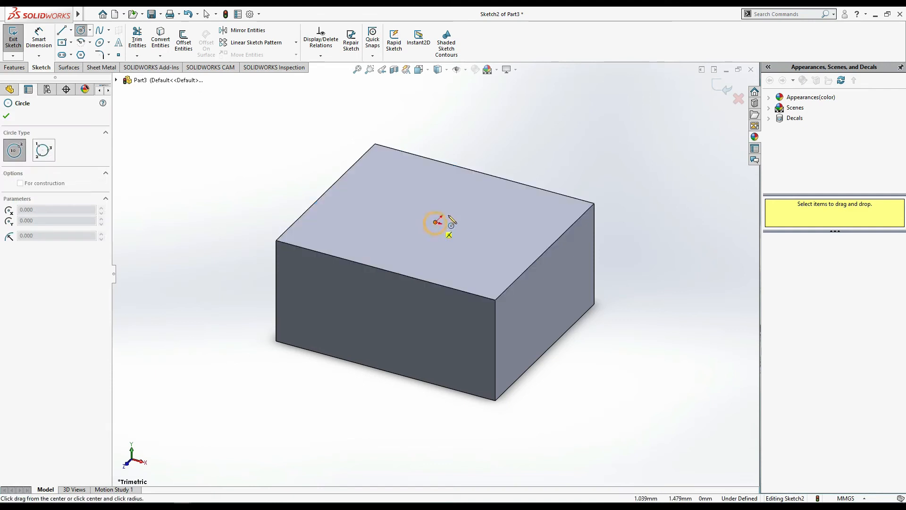
click(491, 189)
- Extrude the circle upward as a blind boss 30 mm deep, merged with the block
click(15, 67)
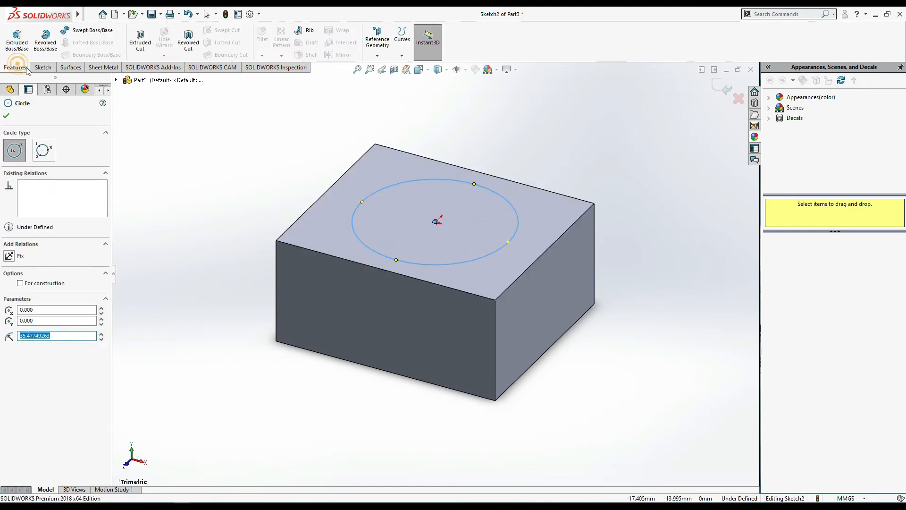
click(17, 40)
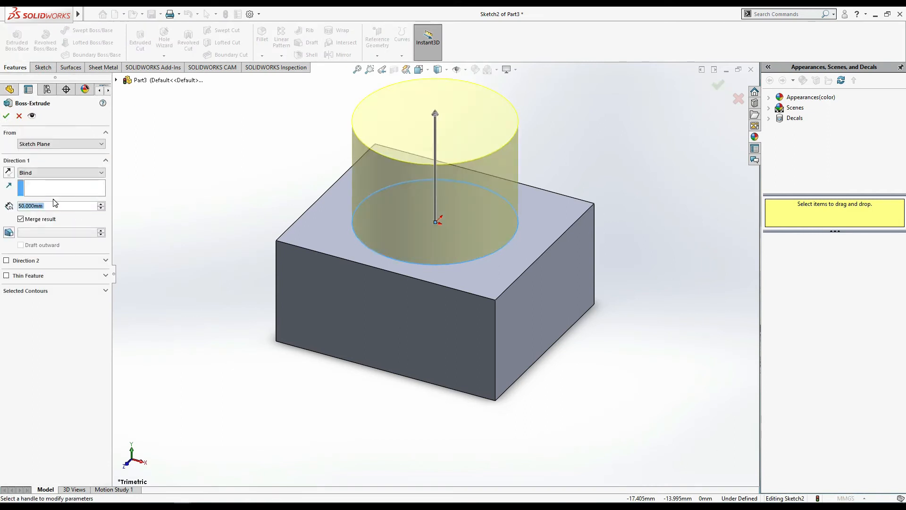
text(30)
key(Return)
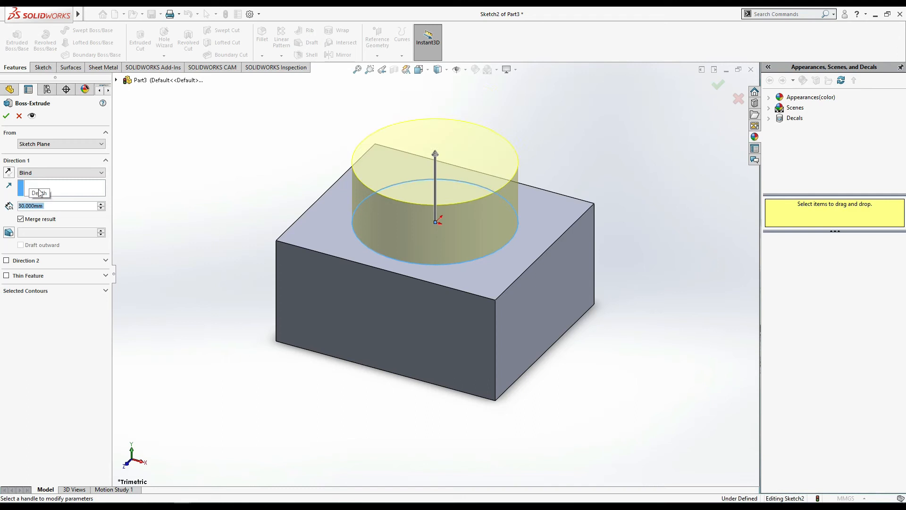
click(7, 116)
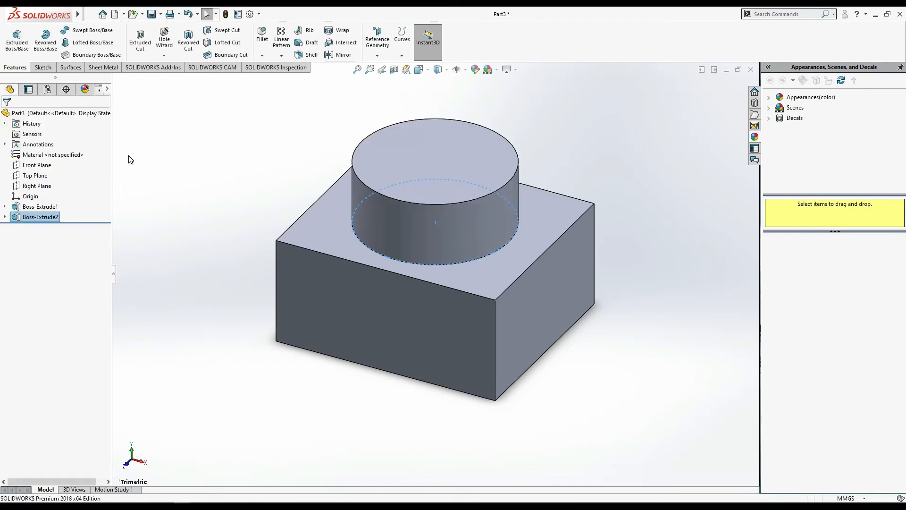
click(594, 361)
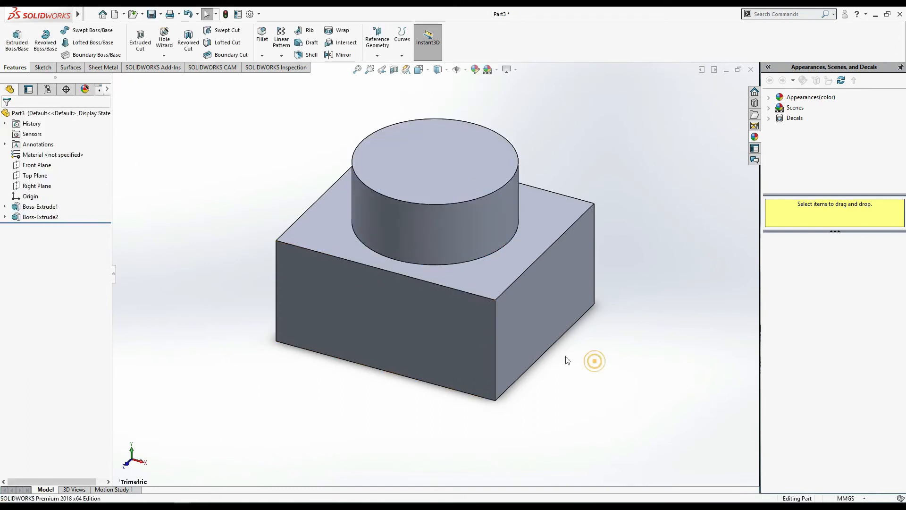
- Mirror the cylindrical boss about the Top Plane onto the underside of the block
click(343, 55)
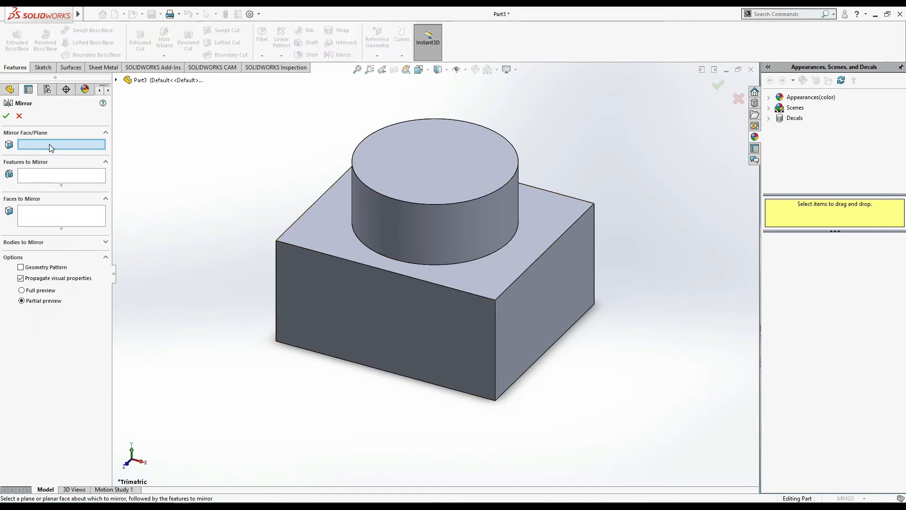
click(116, 80)
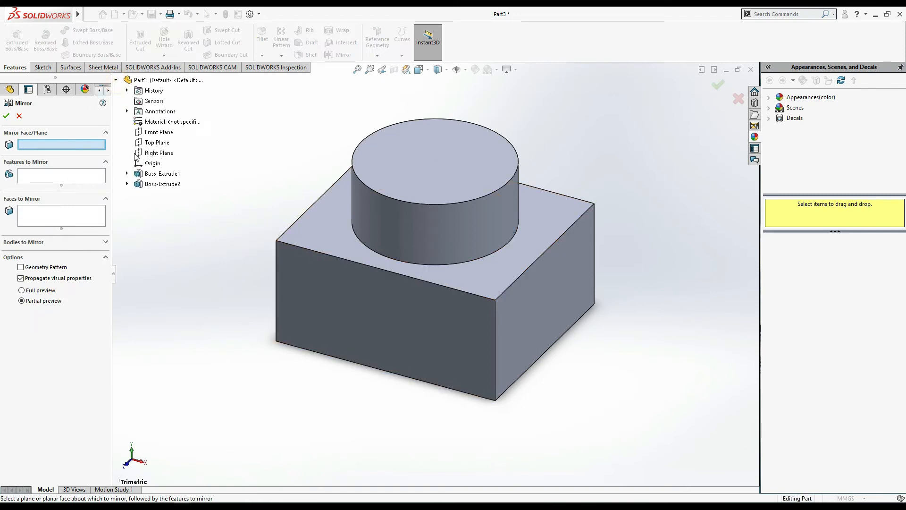
click(150, 142)
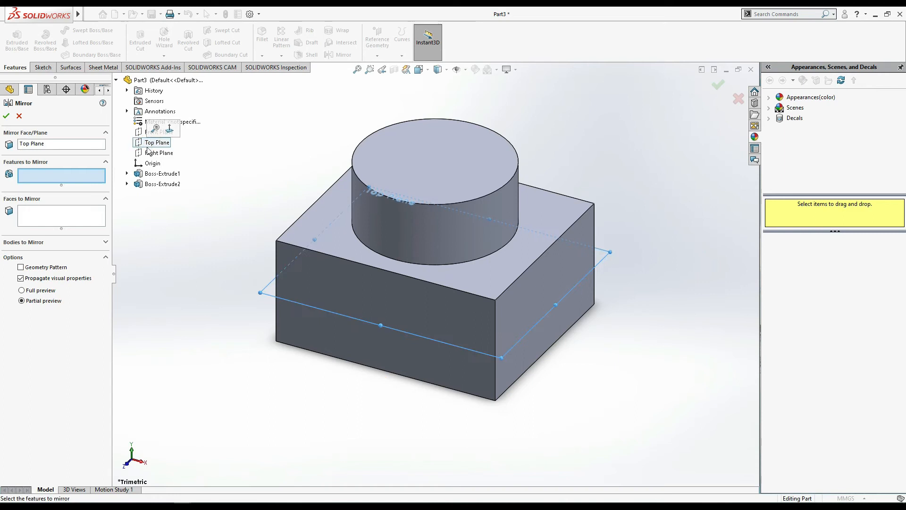
click(159, 185)
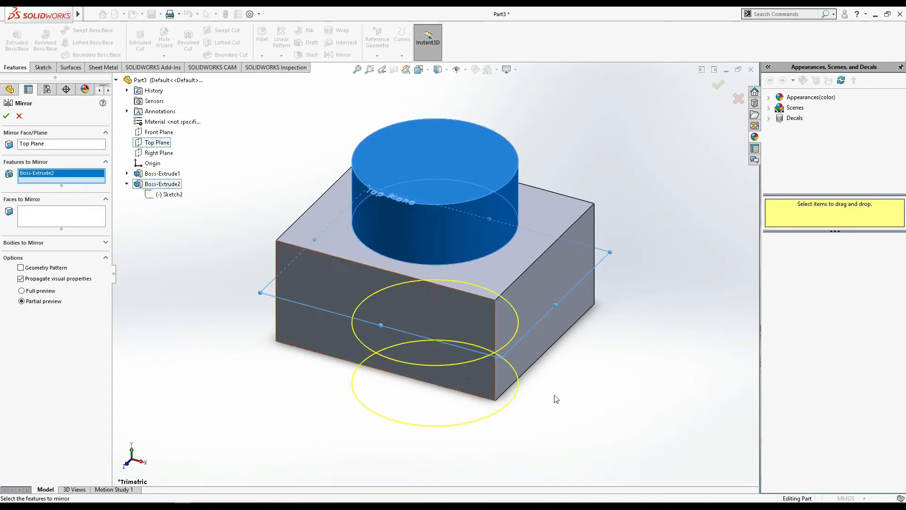
middle_drag(639, 420, 658, 324)
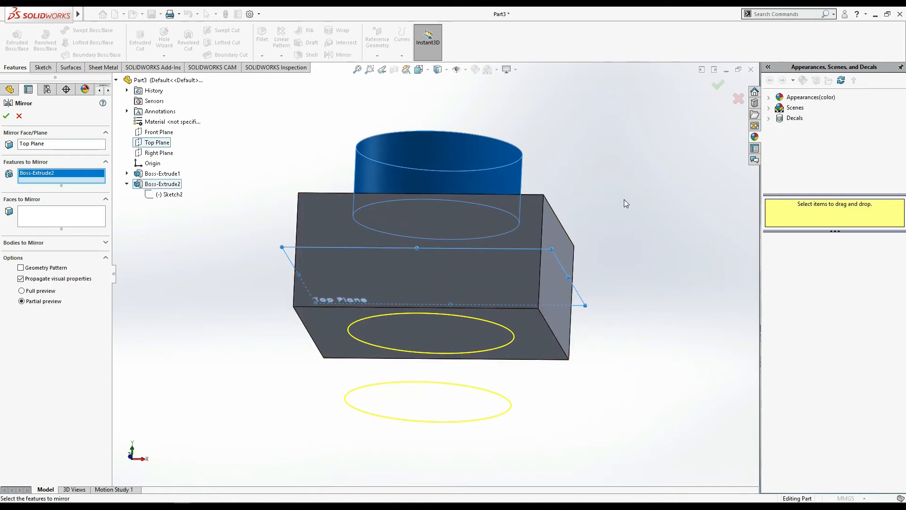
middle_drag(639, 197, 634, 224)
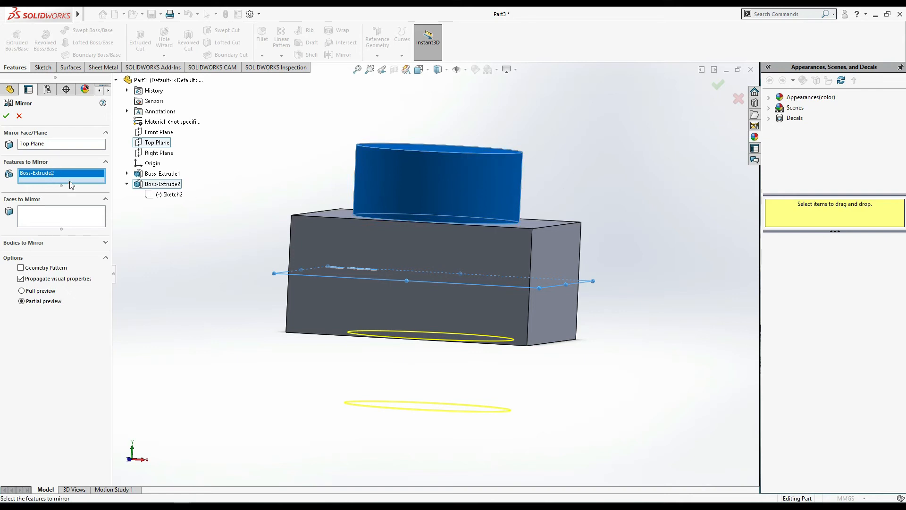
click(6, 117)
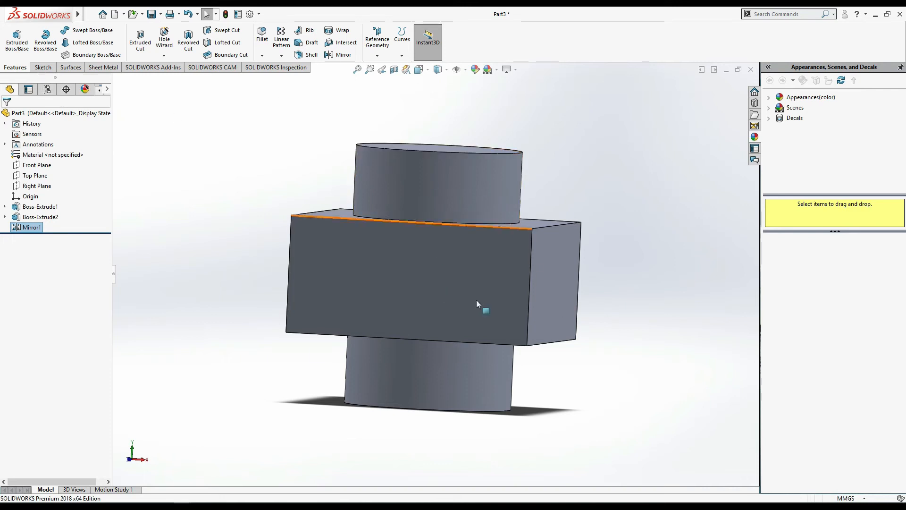
- Open a new sketch on the front face of the block
click(17, 39)
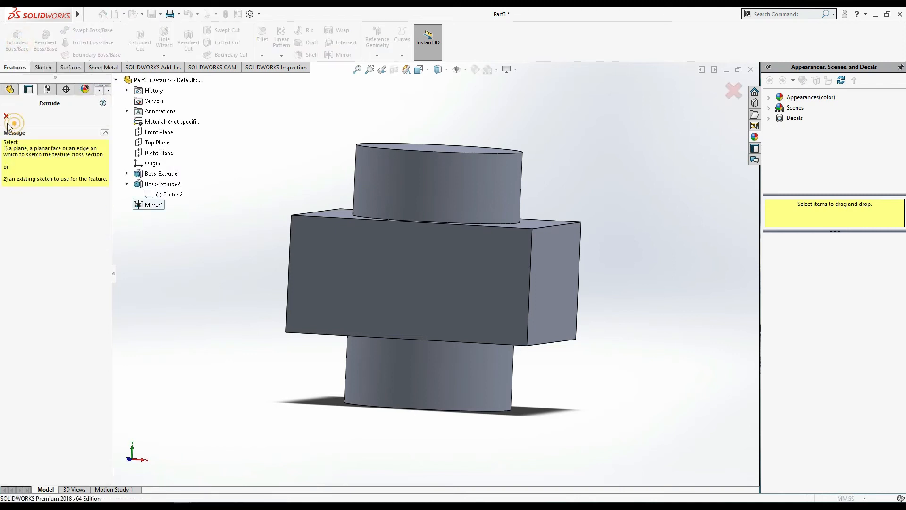
click(6, 116)
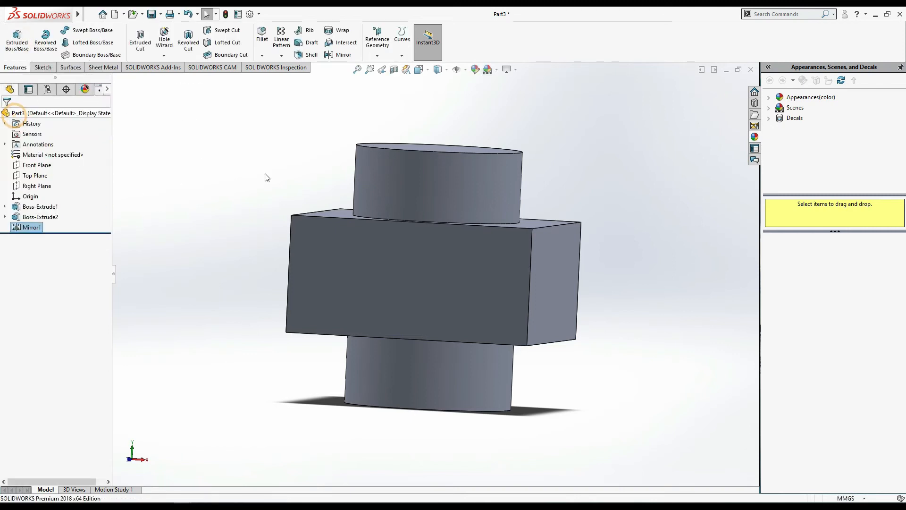
click(567, 287)
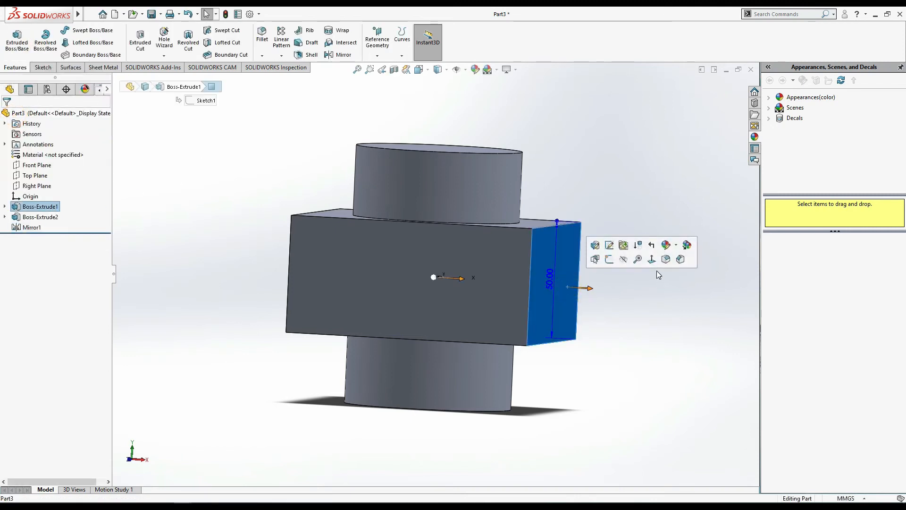
click(460, 327)
click(503, 301)
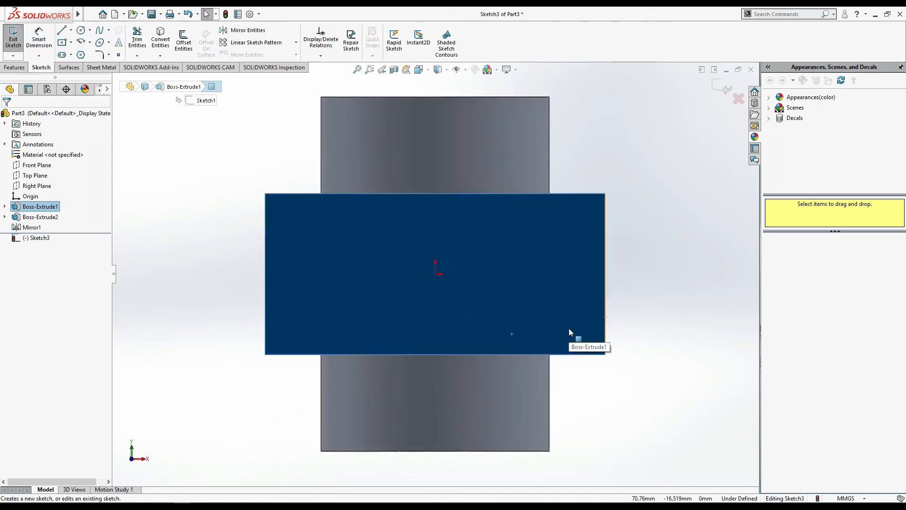
- Sketch two corner rectangles about 19 mm high against the face's side edges, about 21 mm wide on the left and 17 mm on the right
click(63, 43)
click(71, 42)
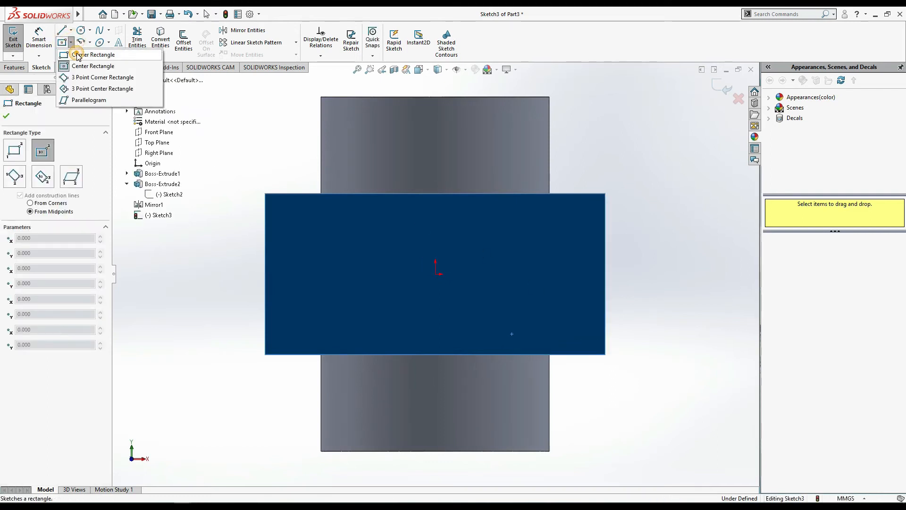
click(78, 57)
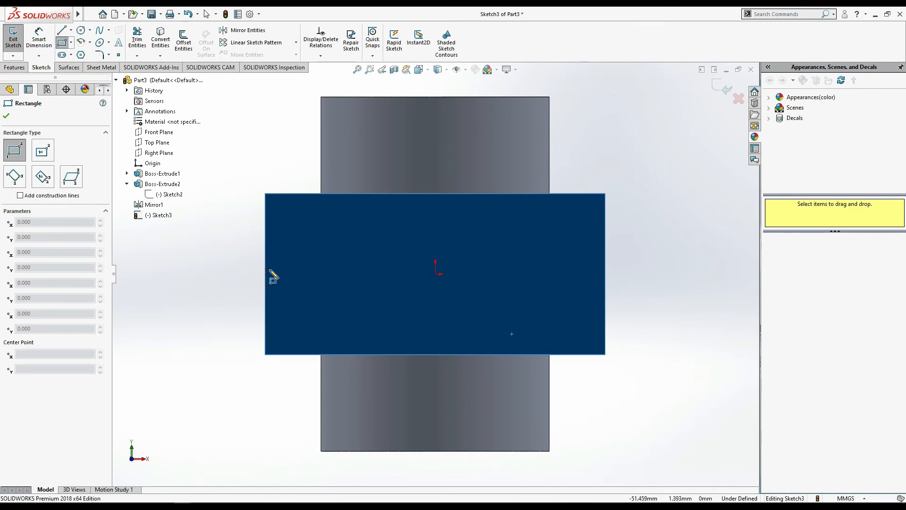
click(266, 243)
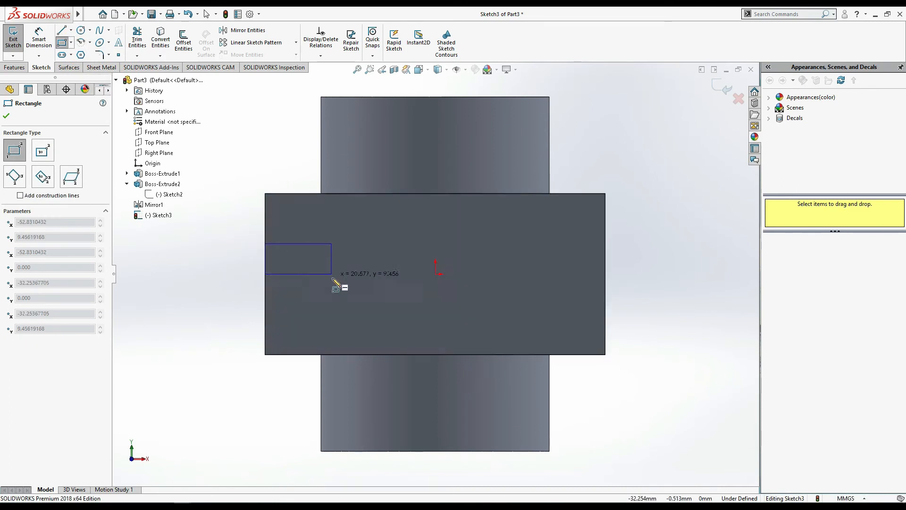
click(333, 303)
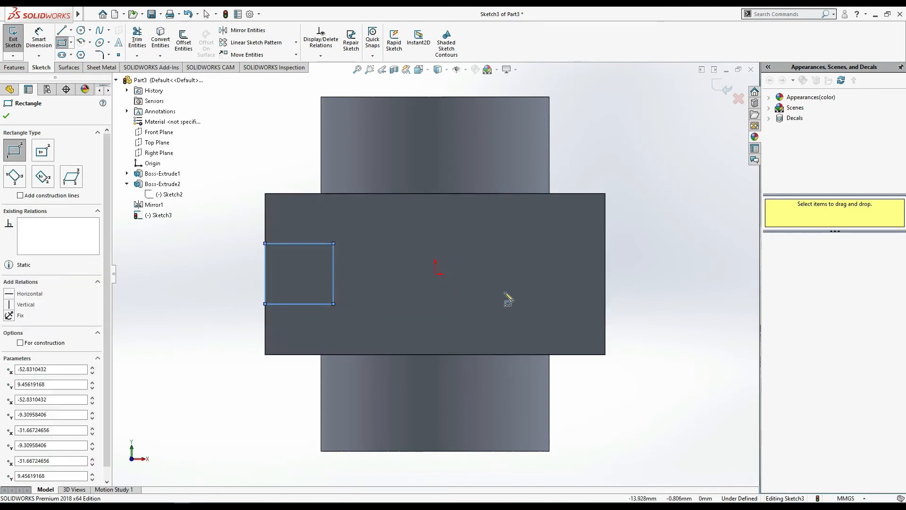
click(605, 243)
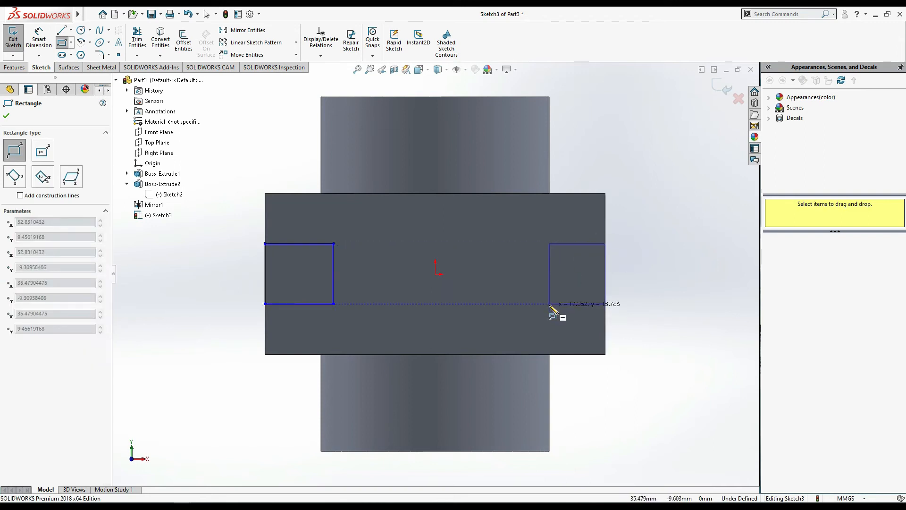
click(549, 303)
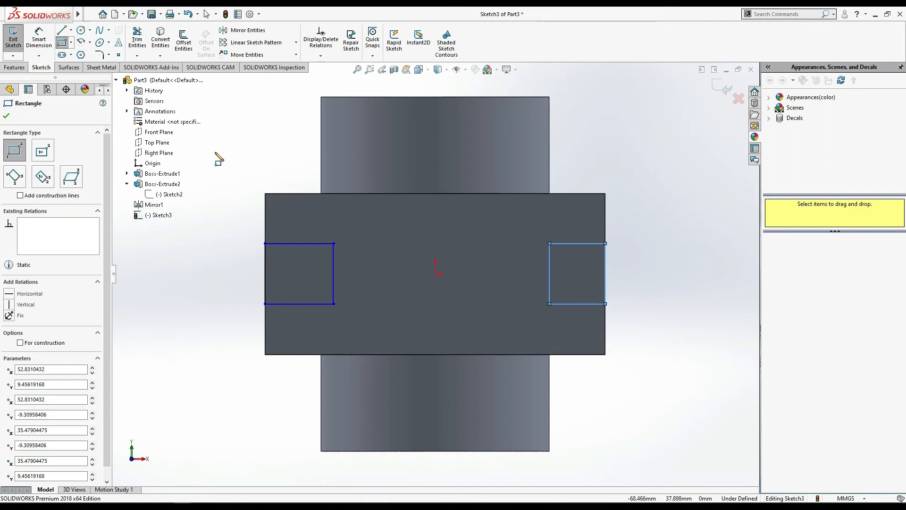
key(Escape)
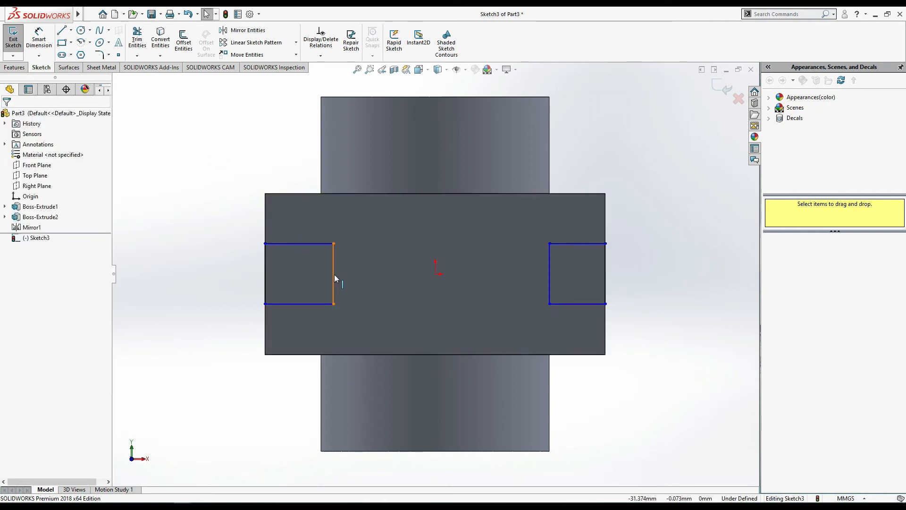
- Try to relate the left rectangle's inner vertical line to the sketch origin
click(435, 274)
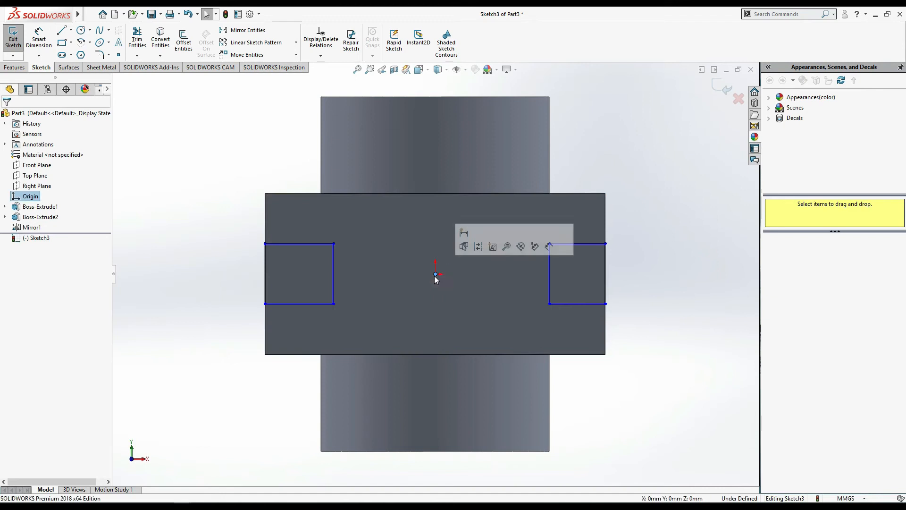
ctrl+click(335, 274)
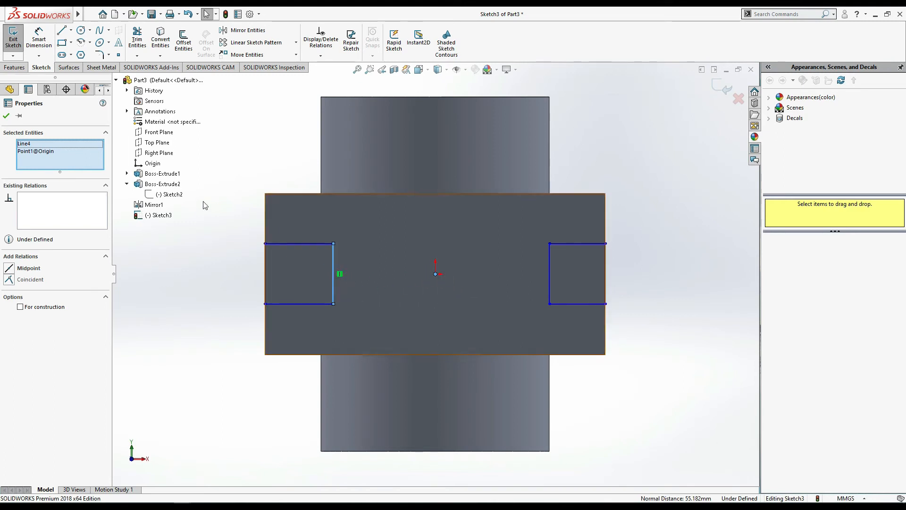
click(6, 116)
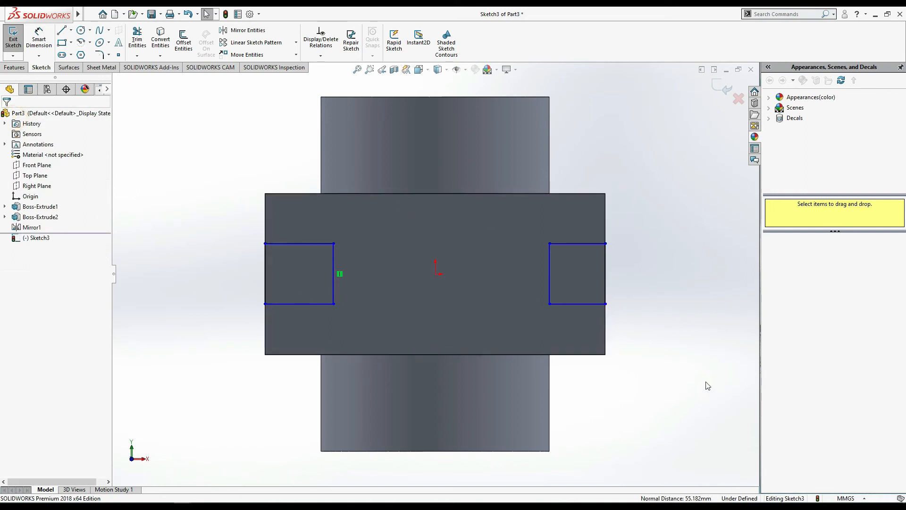
- Extrude both rectangles as blind bosses 30 mm deep from the front face, merged with the block
scroll(703, 380, up, 2)
middle_drag(701, 376, 711, 302)
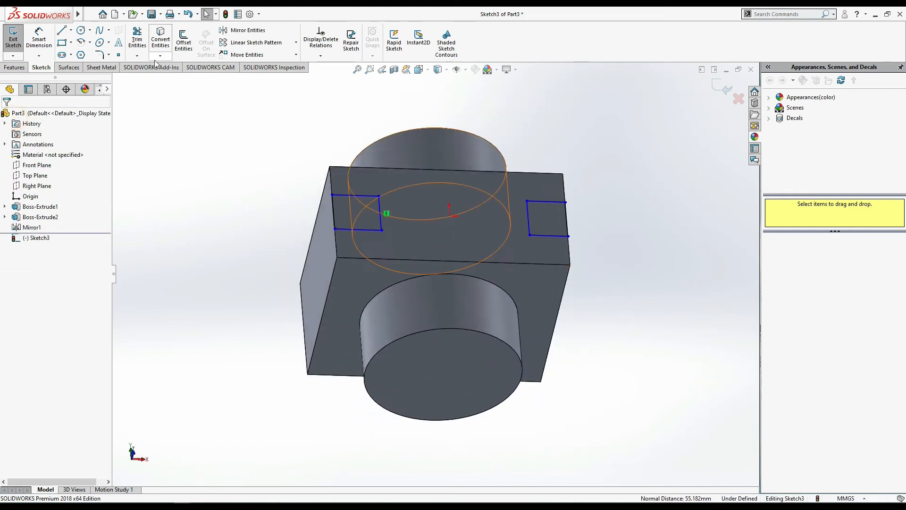
click(14, 67)
click(13, 45)
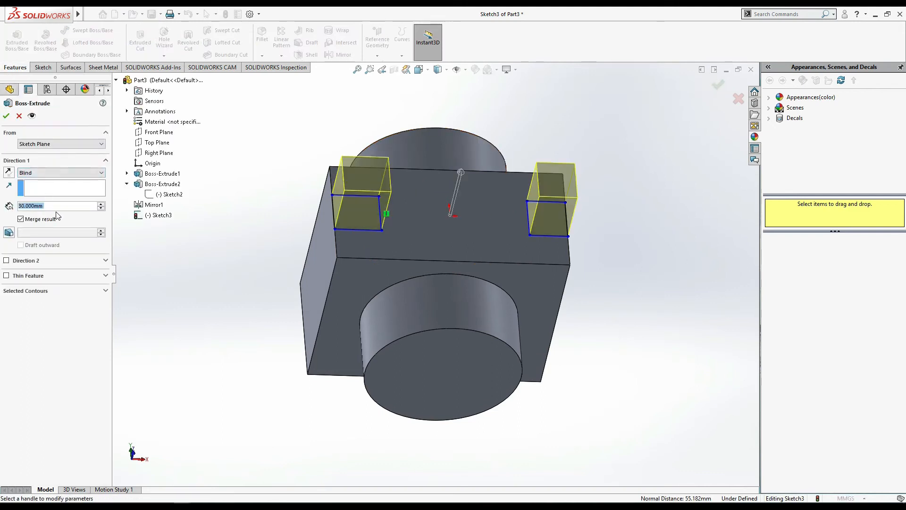
click(6, 116)
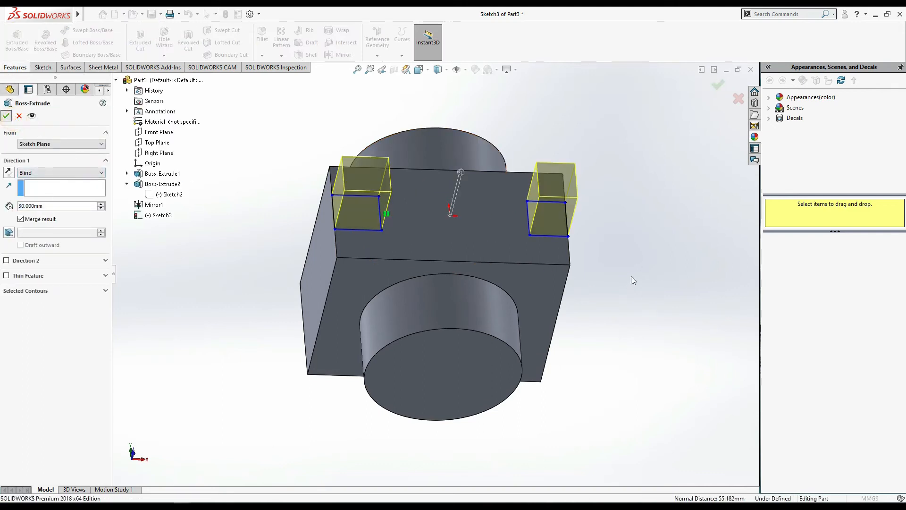
- Open a new sketch on the inner side face of the right rectangular lug
middle_drag(637, 279, 607, 244)
click(538, 203)
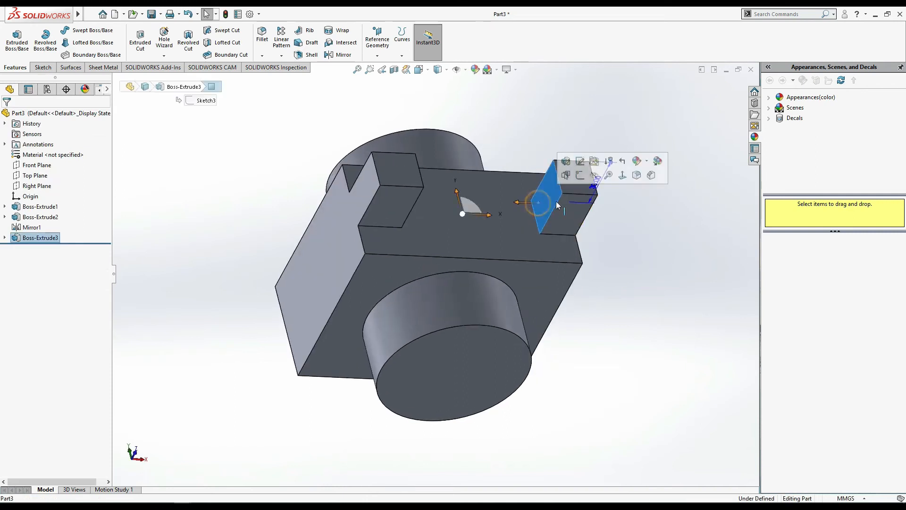
click(579, 180)
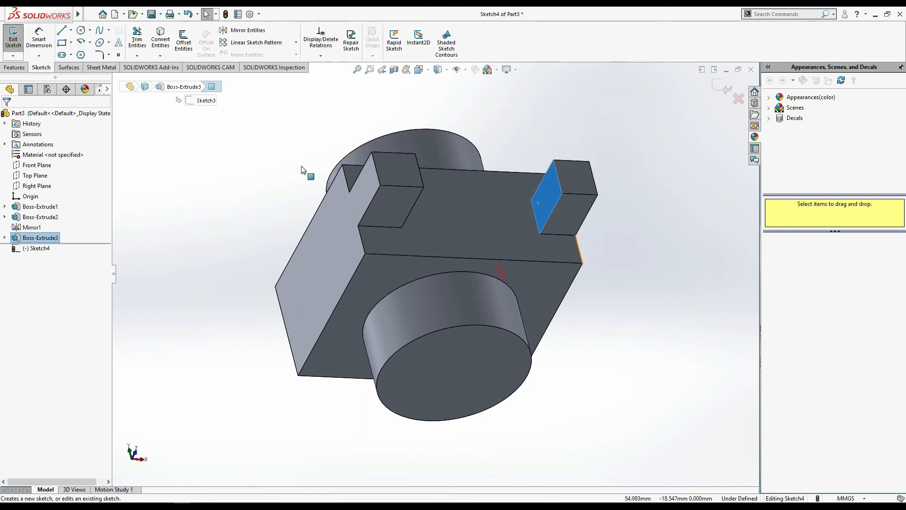
middle_drag(609, 307, 675, 346)
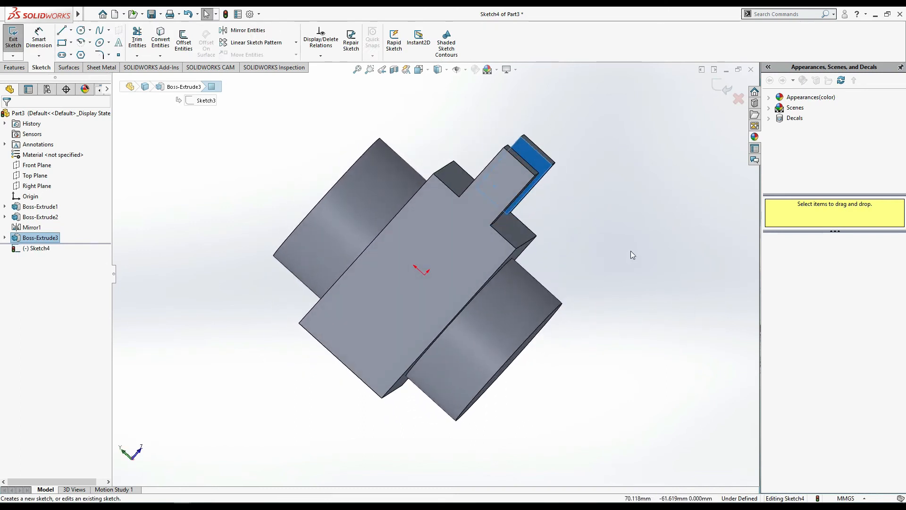
- Sketch a five-sided polygon with an inscribed circle of about 11.4 mm diameter near the middle of the lug's inner face
scroll(614, 227, down, 4)
scroll(578, 251, down, 3)
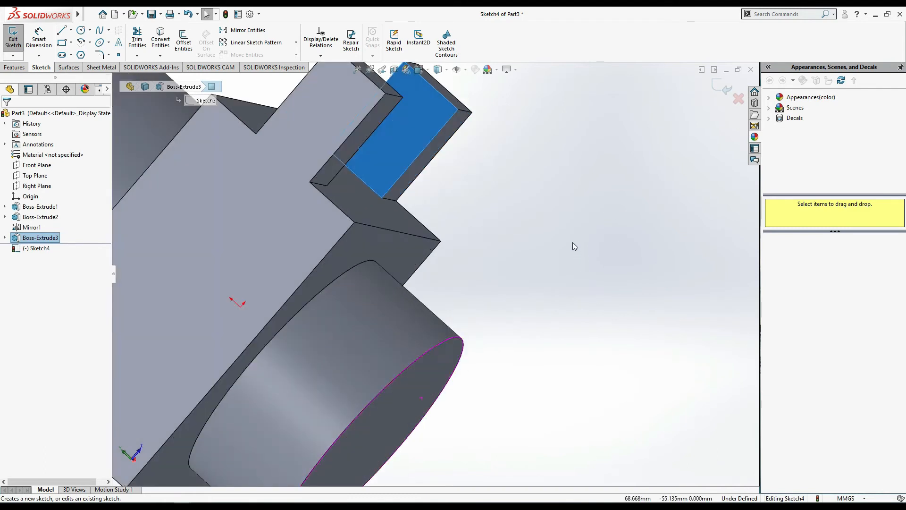
scroll(573, 242, up, 3)
scroll(472, 151, down, 3)
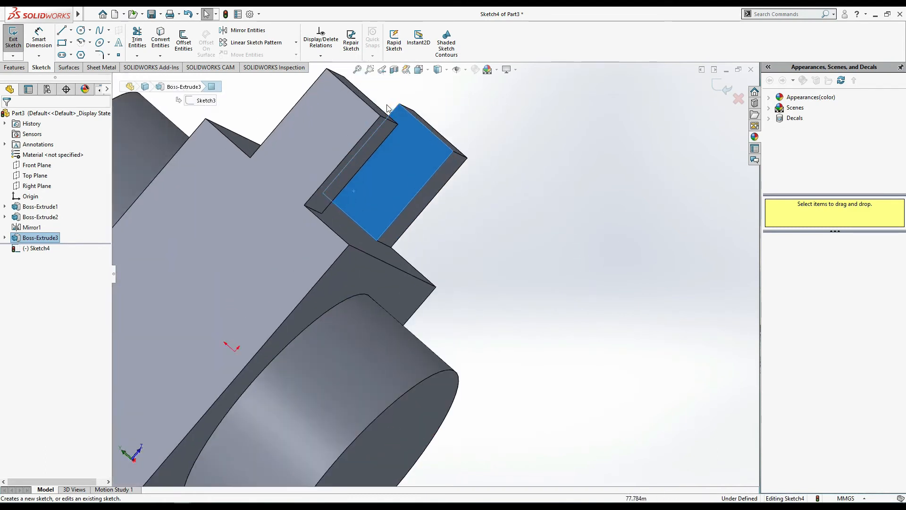
scroll(391, 118, up, 3)
scroll(406, 152, down, 3)
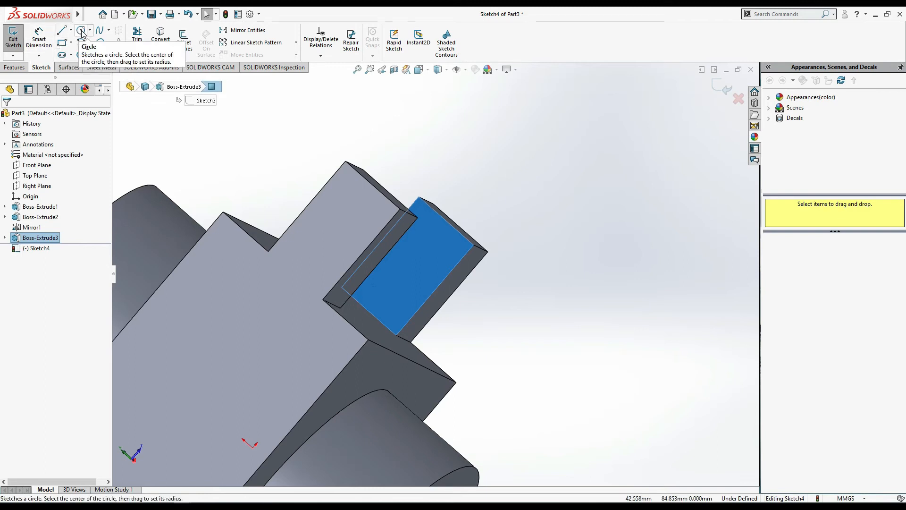
click(81, 31)
click(81, 56)
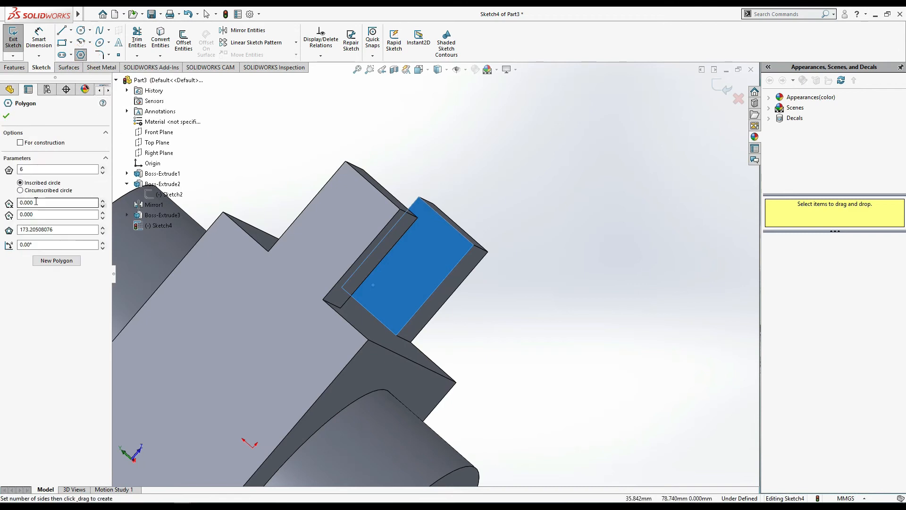
double_click(50, 169)
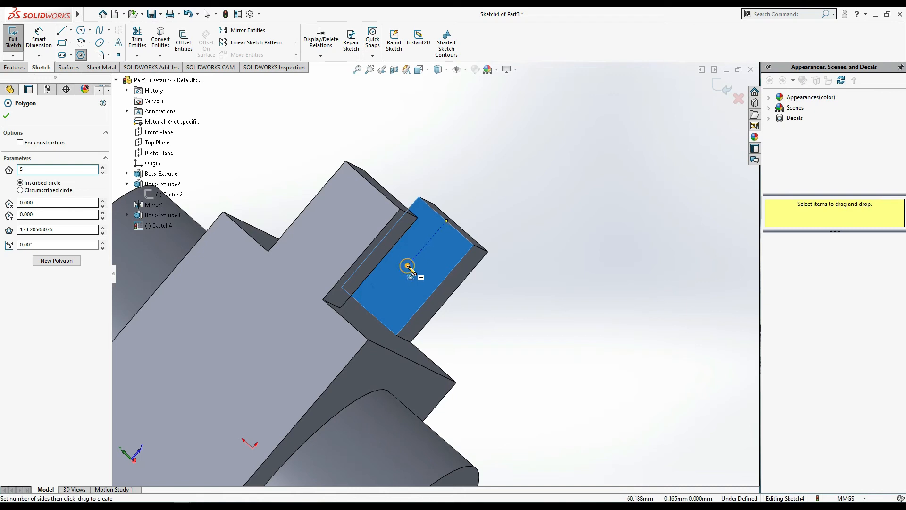
drag(408, 265, 433, 257)
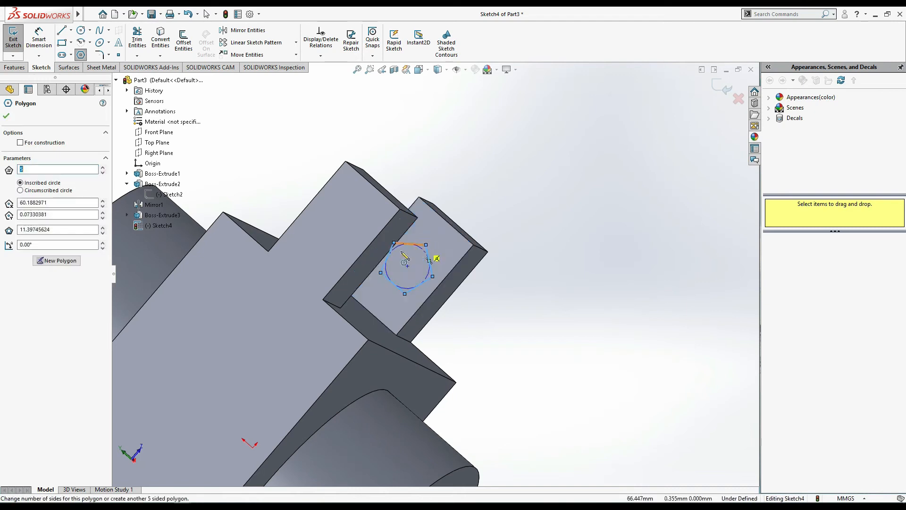
- Dimension one side of the pentagon to 8 mm
click(38, 38)
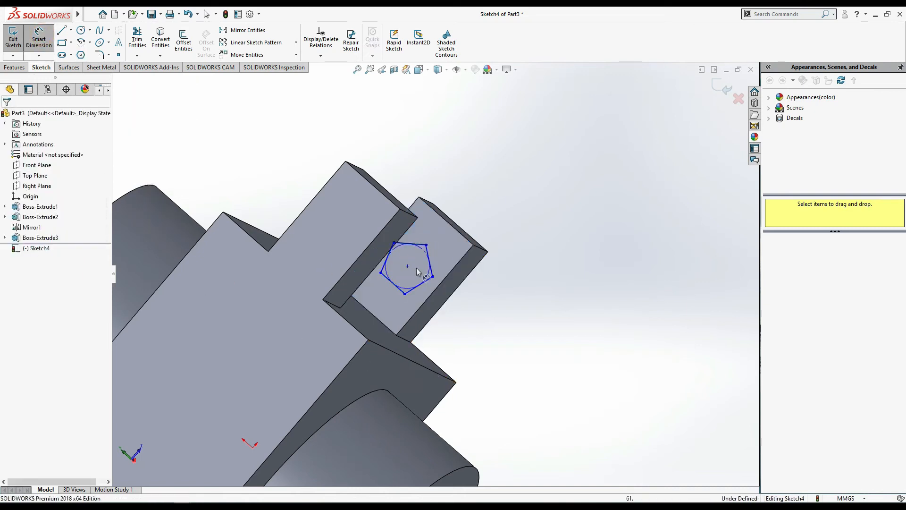
click(430, 260)
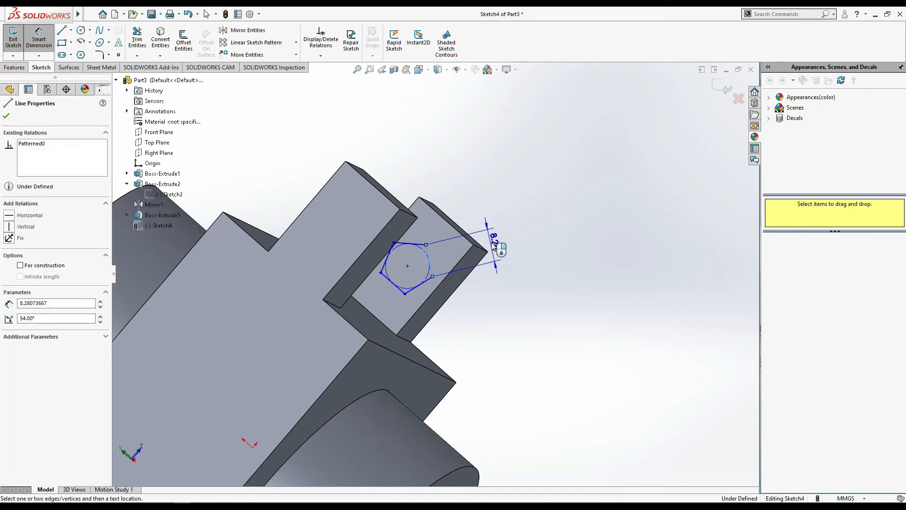
click(493, 246)
text(8)
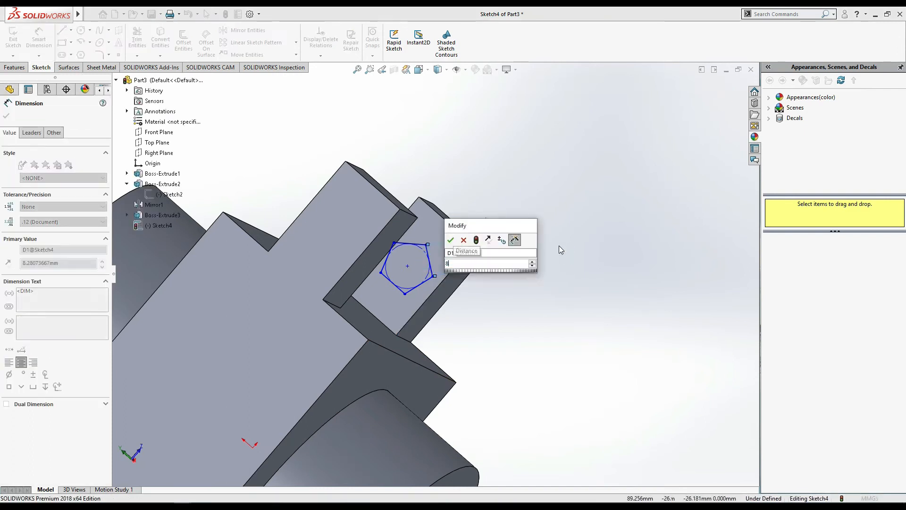
key(Return)
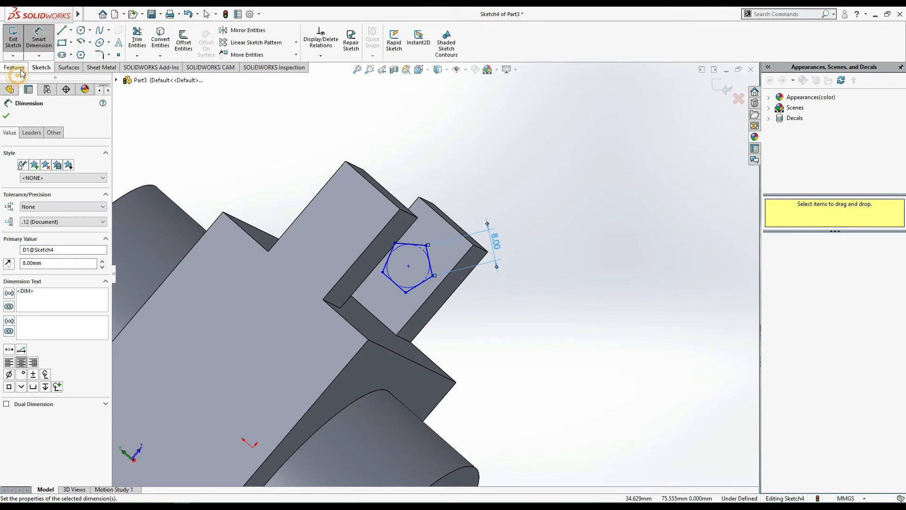
- Start a boss extrusion of the pentagon sketch from the lug's inner face toward the opposite lug
click(21, 71)
scroll(595, 317, up, 3)
middle_drag(552, 298, 490, 300)
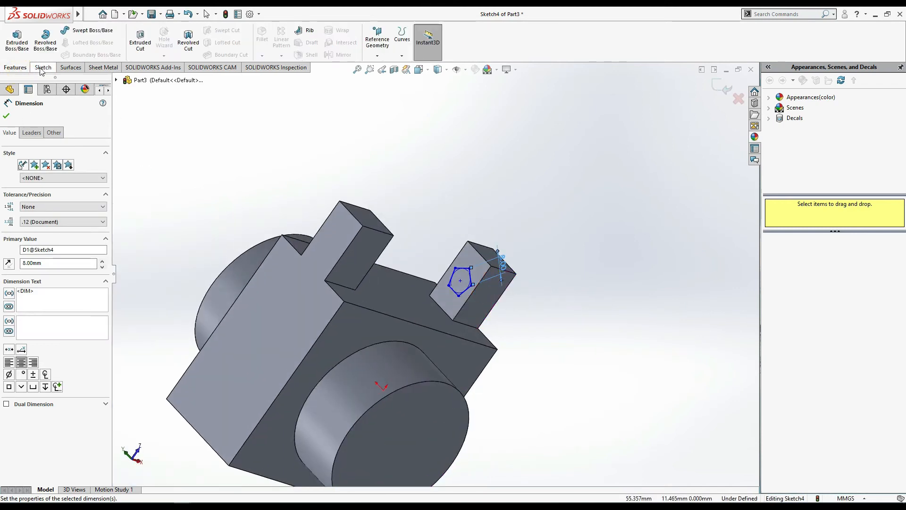
click(17, 40)
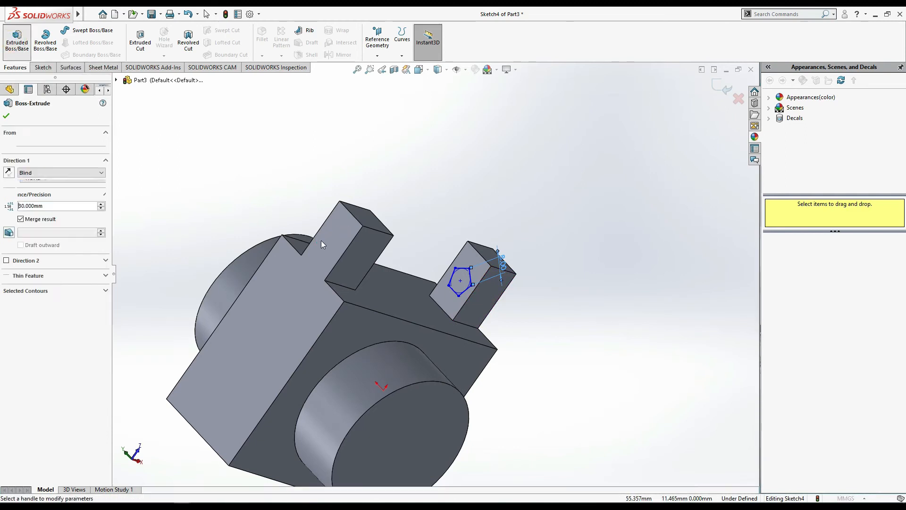
middle_drag(616, 299, 558, 288)
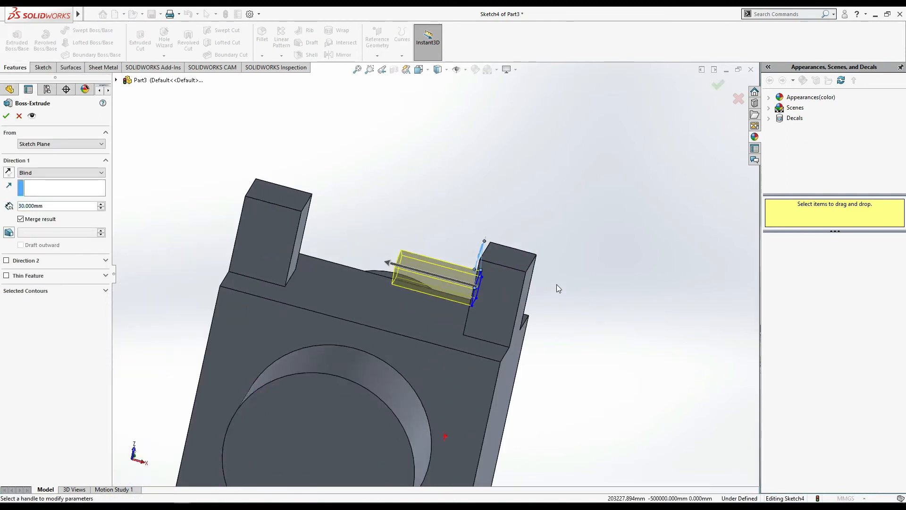
- Try a blind depth of 70 mm for the pentagon extrusion across the gap between the lugs
click(60, 174)
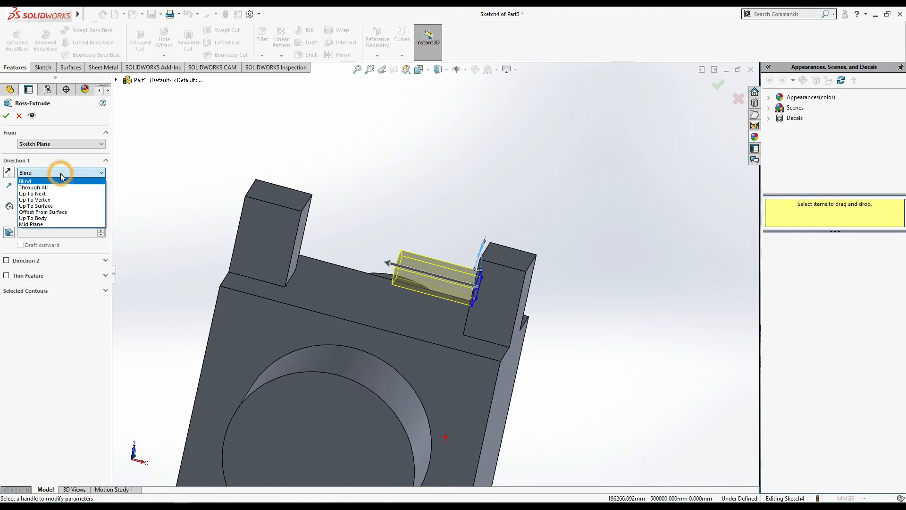
click(60, 174)
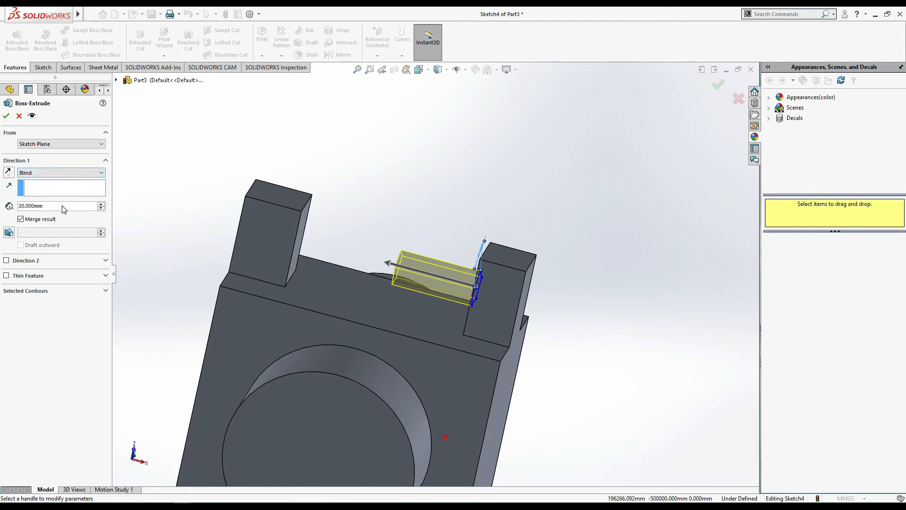
click(101, 203)
click(101, 204)
click(101, 204)
click(101, 203)
click(101, 203)
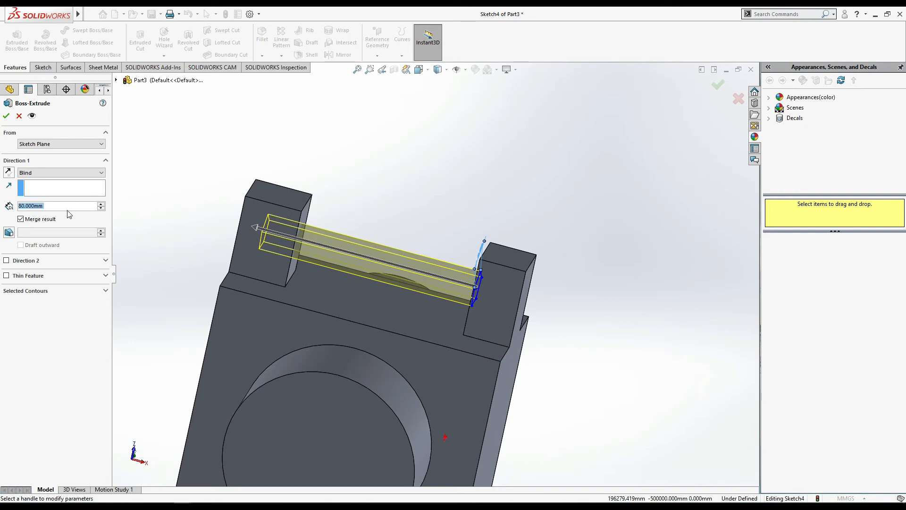
click(101, 208)
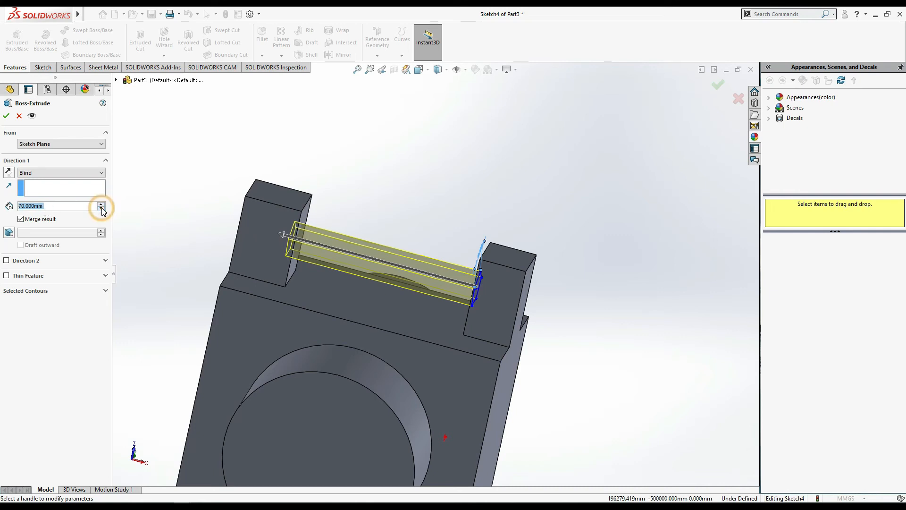
scroll(645, 313, up, 1)
middle_drag(645, 314, 672, 299)
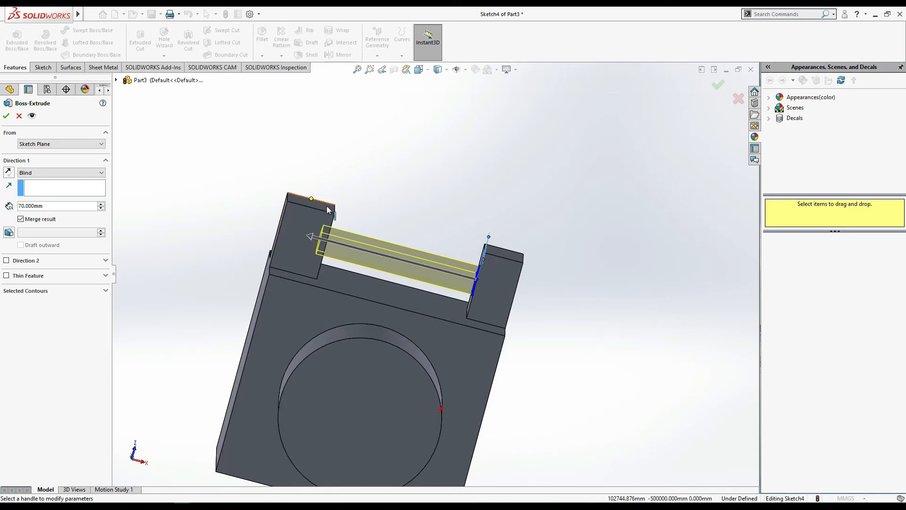
- Try the Mid Plane end condition on the pentagon extrusion and return it to Blind
click(65, 174)
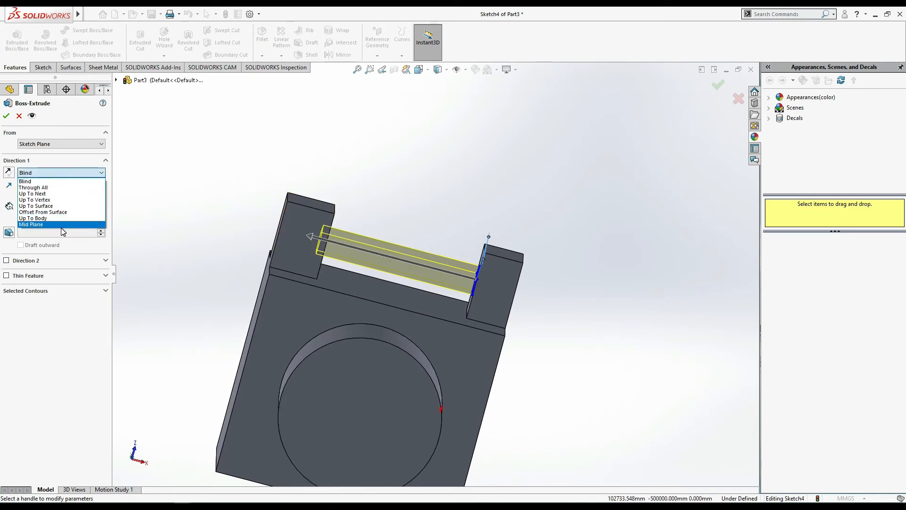
click(63, 231)
click(85, 174)
click(62, 224)
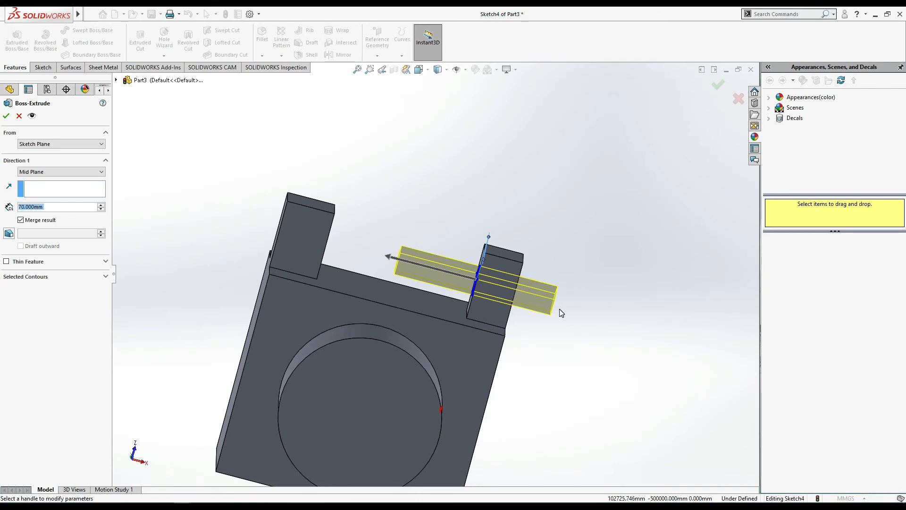
click(94, 175)
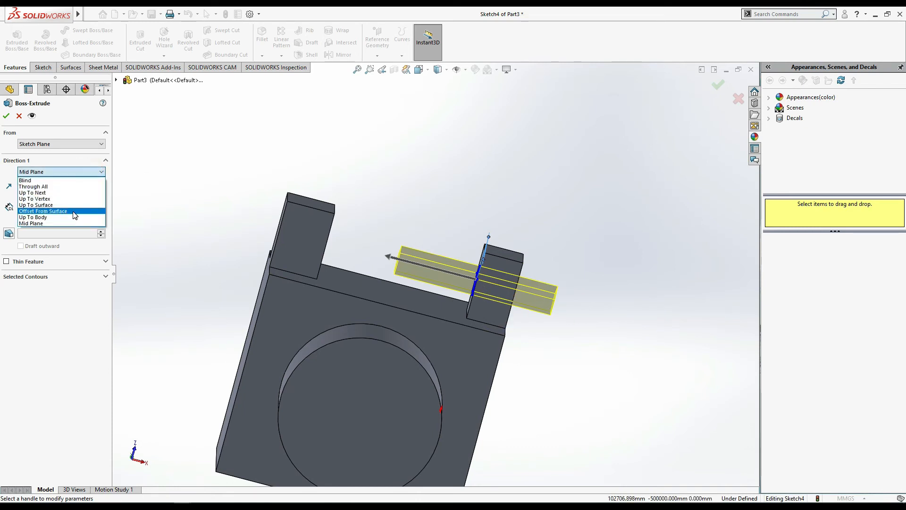
click(65, 185)
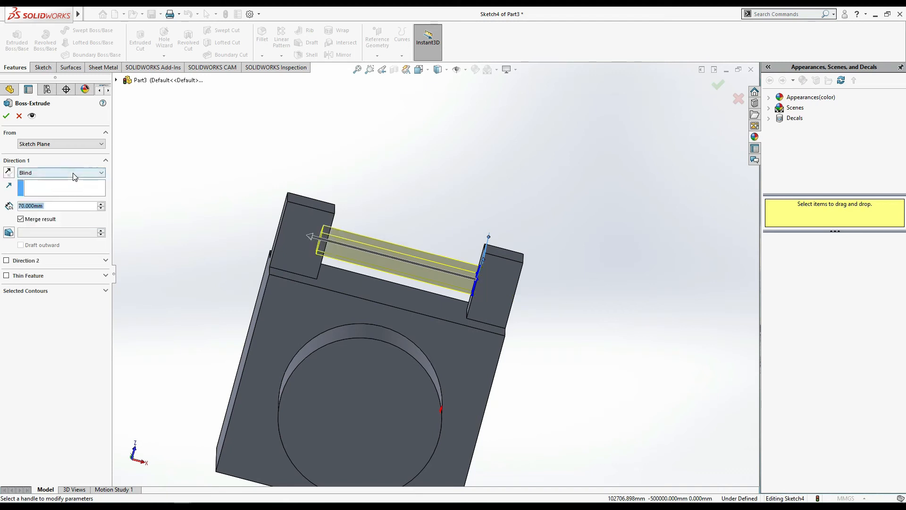
- Try the Through All end condition on the pentagon extrusion and inspect its preview at the far lug
click(96, 178)
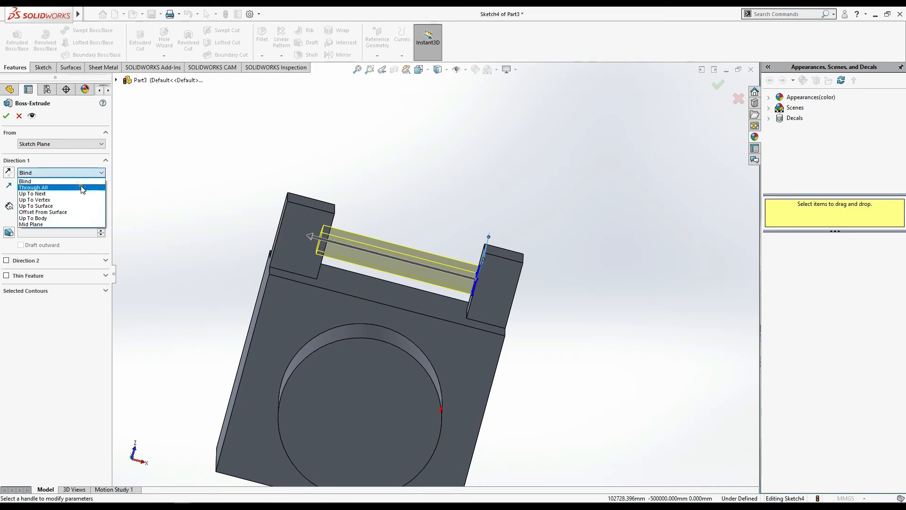
click(83, 188)
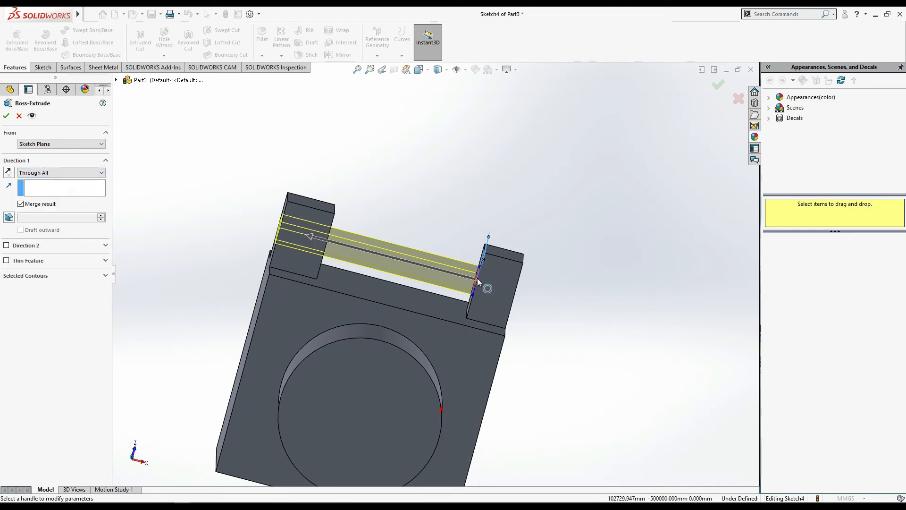
middle_drag(431, 228, 448, 231)
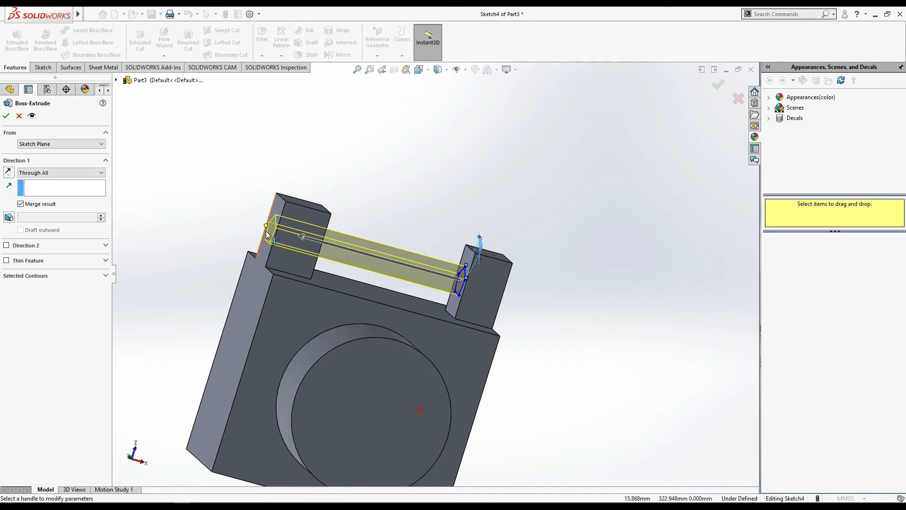
middle_drag(586, 278, 570, 262)
- Set the pentagon extrusion's end condition to Up To Next and inspect where its preview meets the opposite lug
click(83, 174)
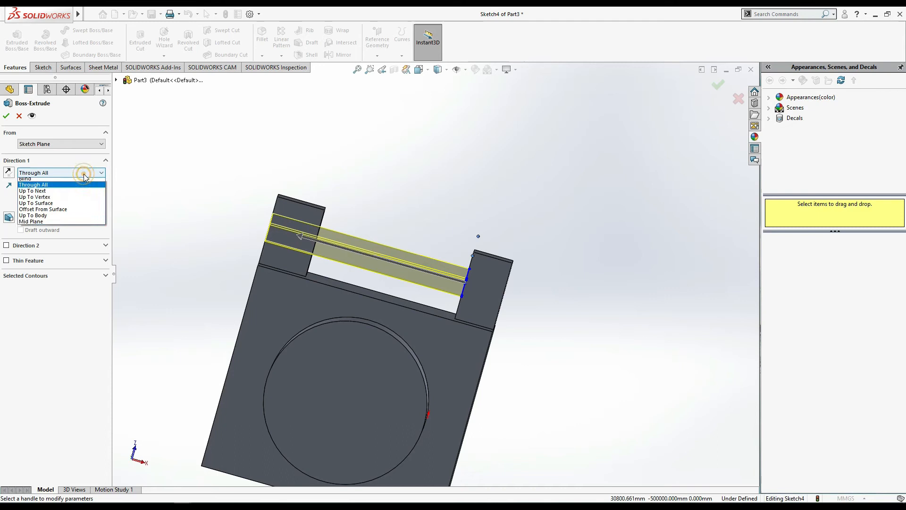
click(74, 194)
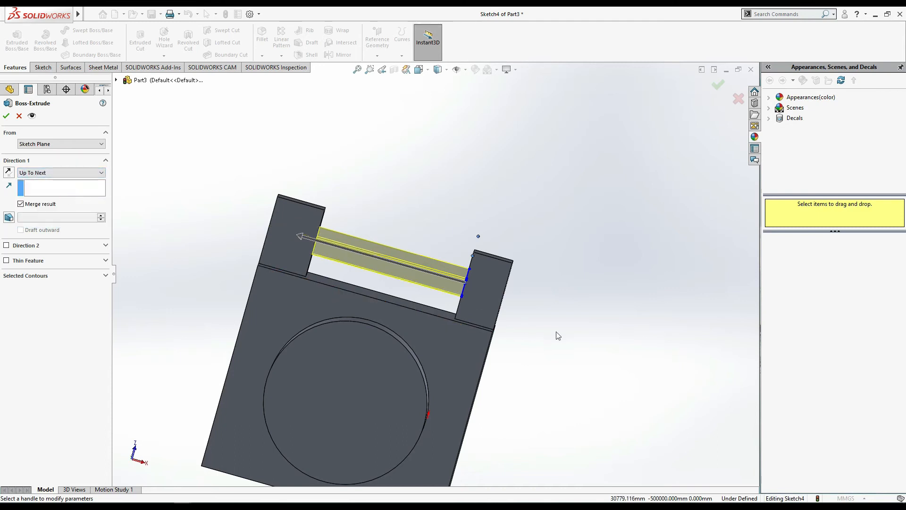
scroll(349, 226, down, 3)
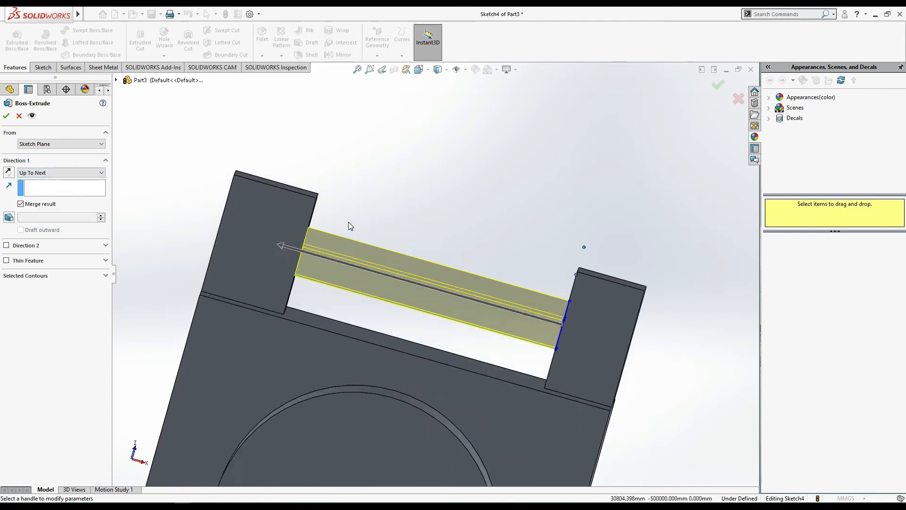
scroll(355, 234, up, 3)
scroll(427, 151, up, 2)
scroll(428, 161, down, 4)
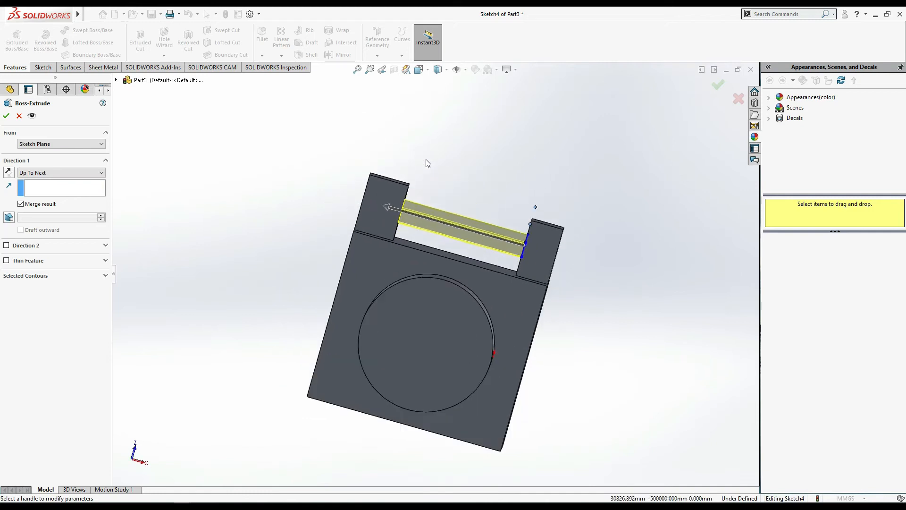
middle_drag(427, 210, 394, 215)
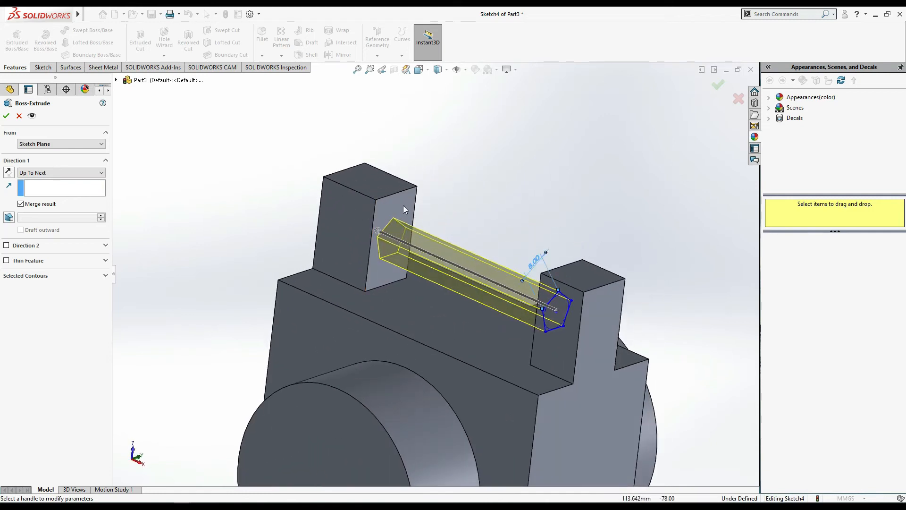
middle_drag(475, 223, 494, 219)
middle_drag(537, 239, 483, 250)
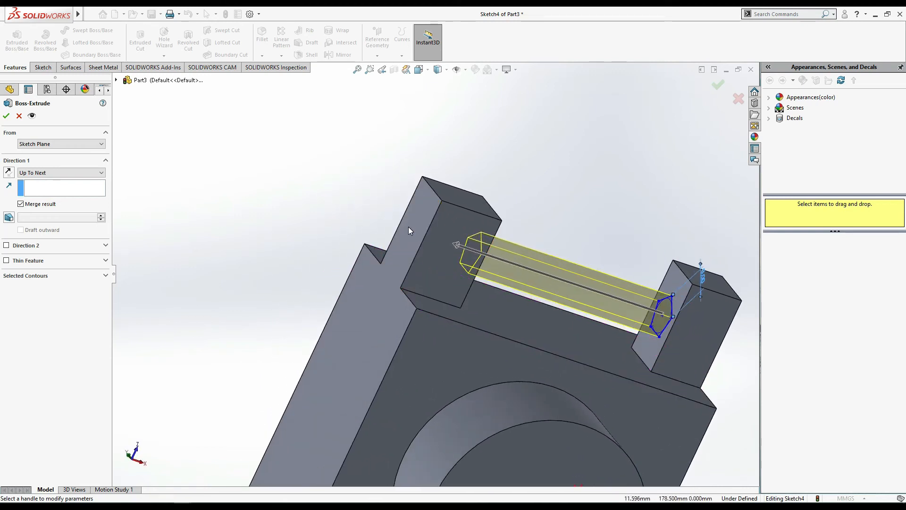
middle_drag(647, 227, 613, 236)
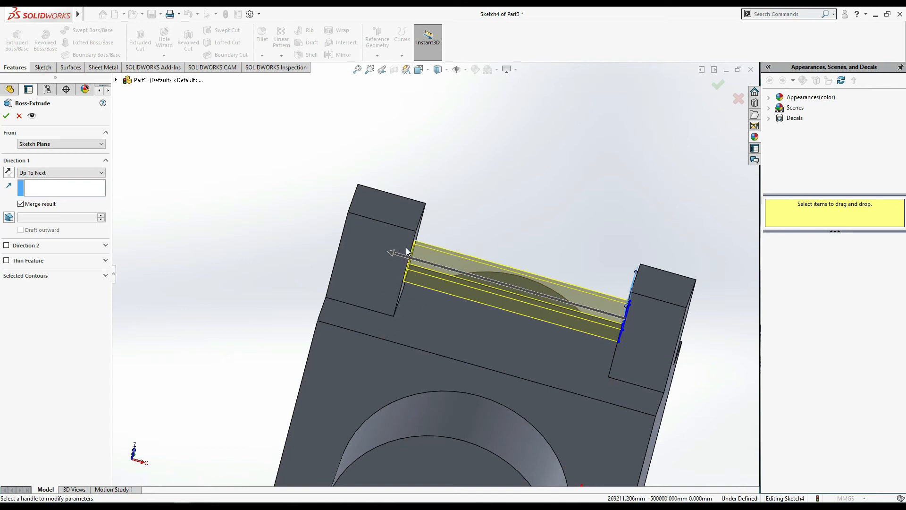
- Compare the pentagon extrusion with Through All, and complete it as Up To Next, merged with the part
click(53, 174)
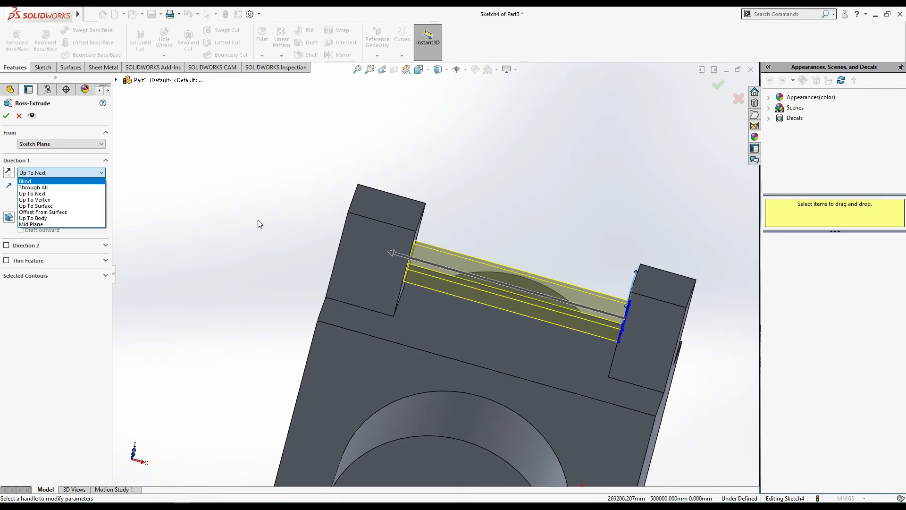
click(62, 187)
click(66, 173)
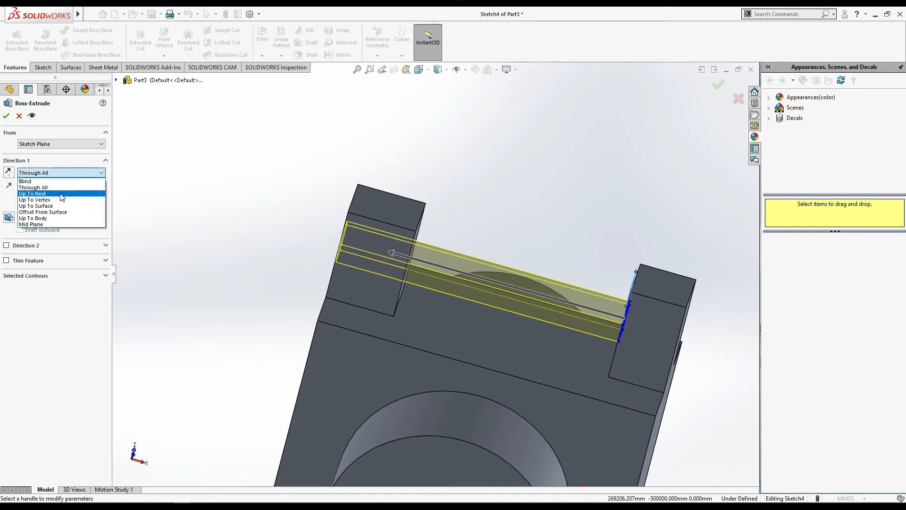
click(60, 194)
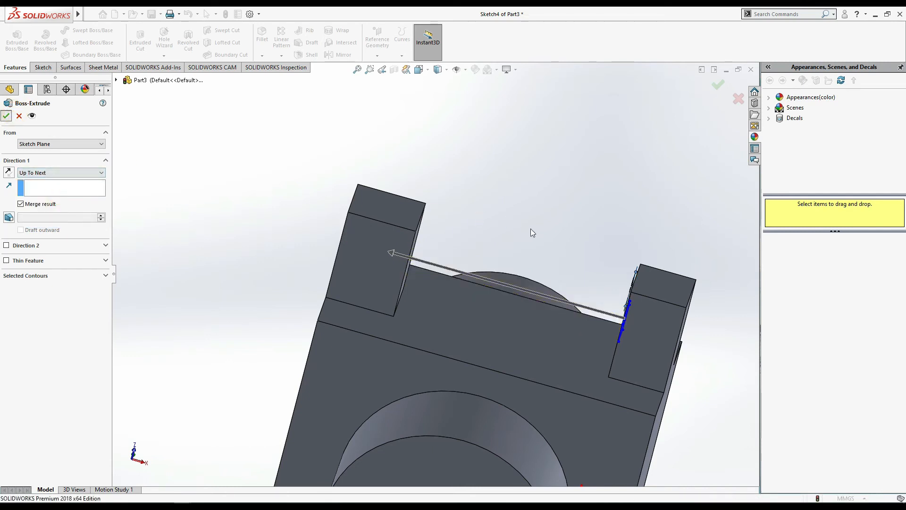
scroll(595, 225, up, 4)
mouse_move(666, 317)
middle_down()
mouse_move(692, 261)
mouse_move(710, 256)
mouse_move(708, 290)
mouse_move(670, 318)
mouse_move(662, 311)
middle_up()
click(662, 311)
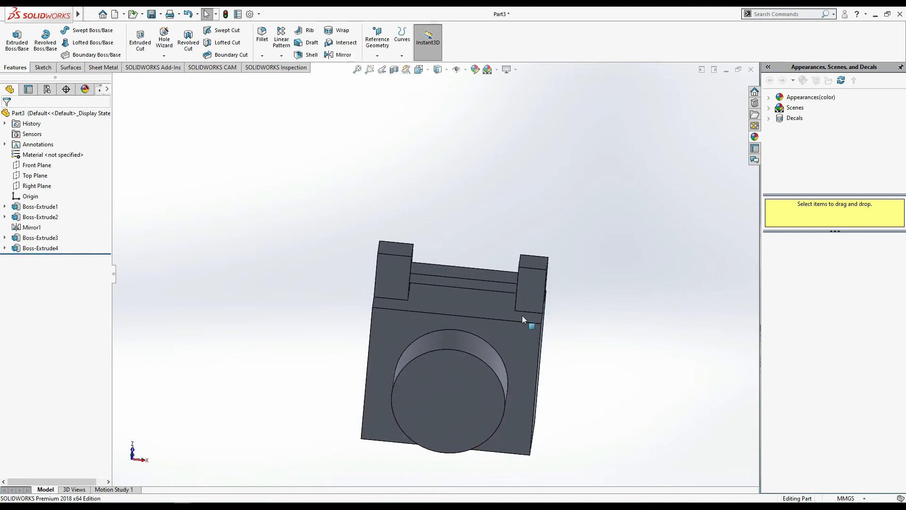
- Mirror the pentagon bar and the two rectangular lugs about the Front Plane to the opposite side of the block
click(339, 54)
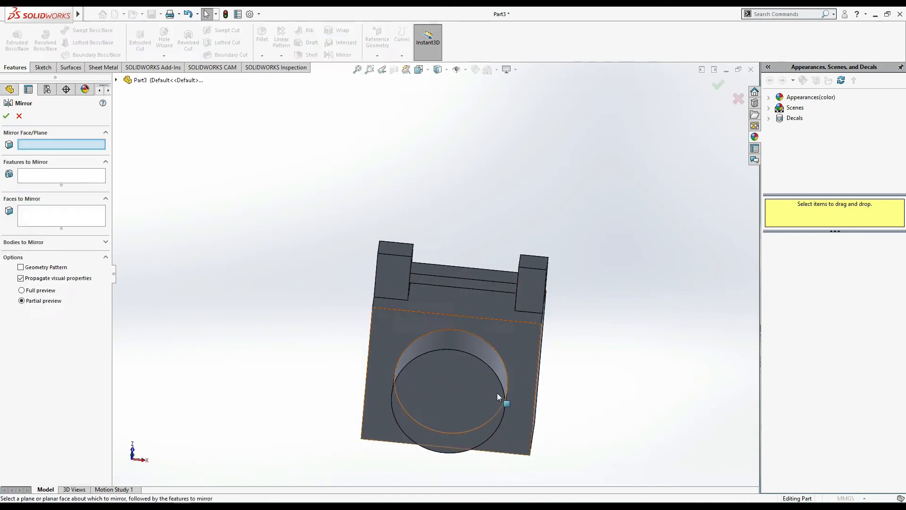
click(45, 141)
click(116, 80)
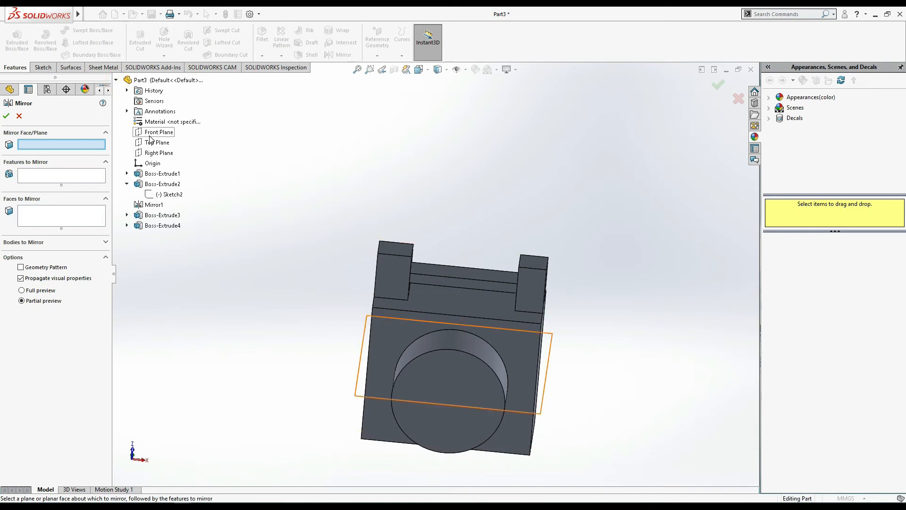
click(153, 136)
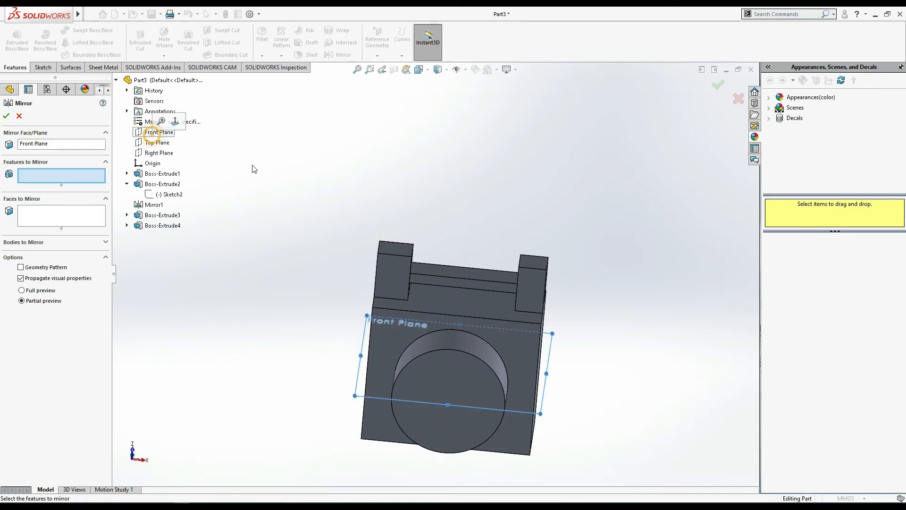
middle_drag(560, 297, 536, 289)
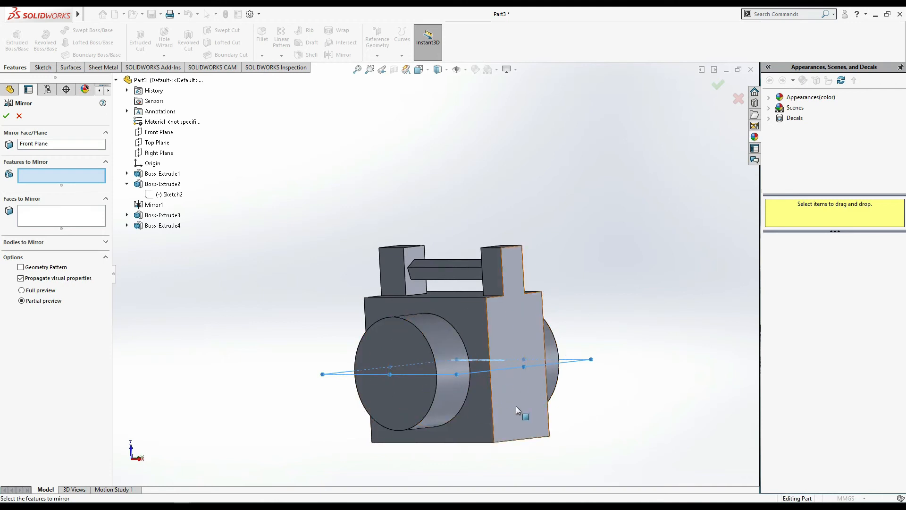
click(162, 226)
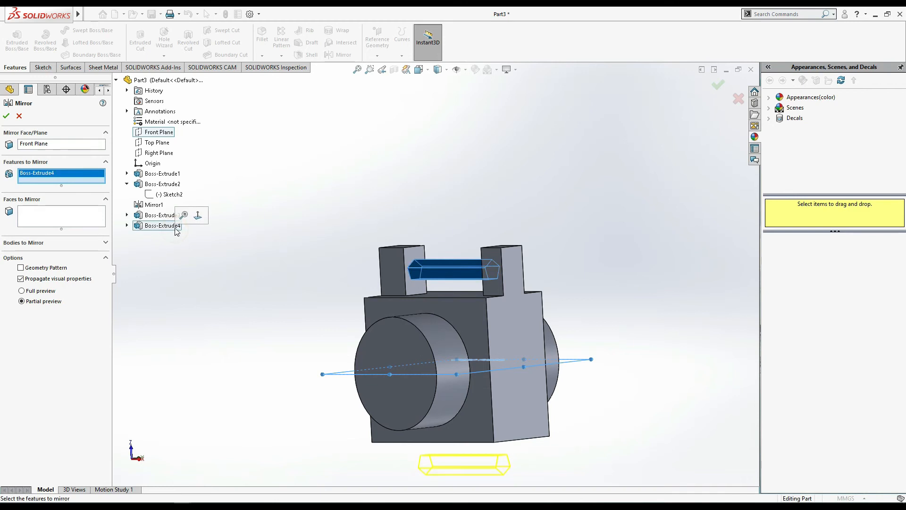
click(158, 216)
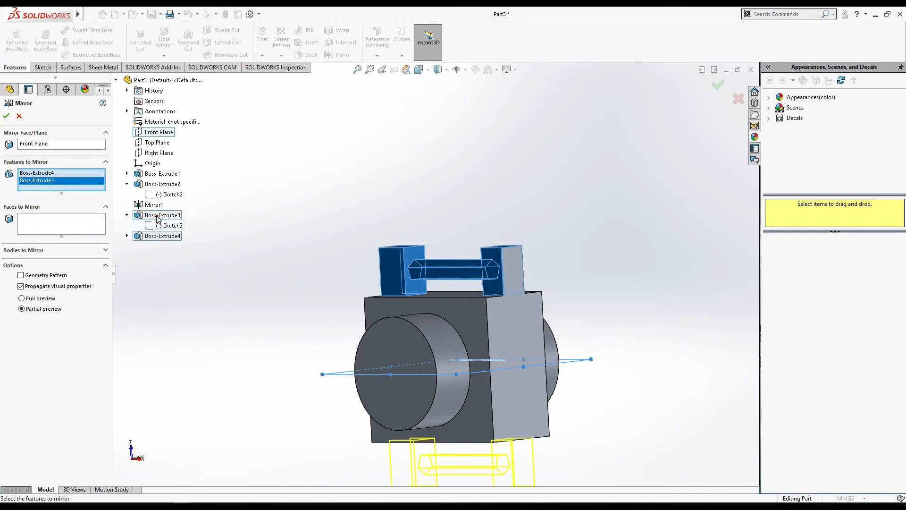
click(7, 116)
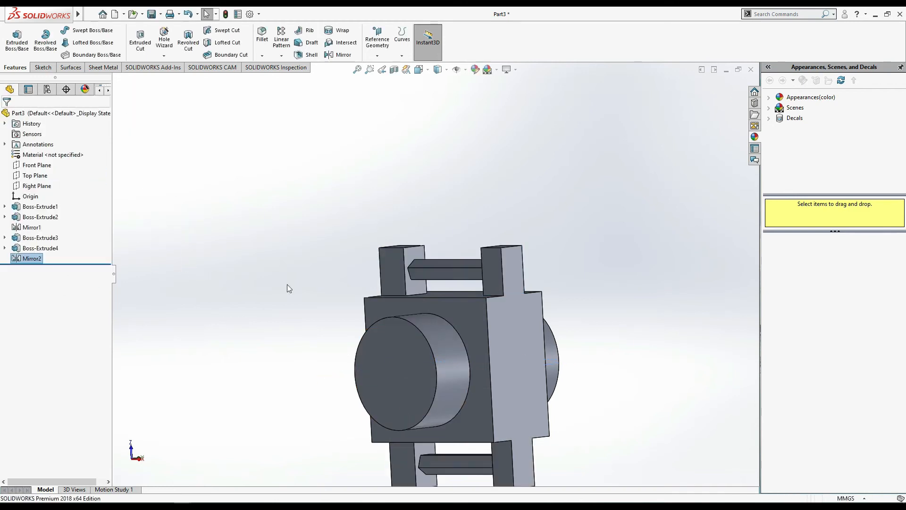
middle_drag(689, 396, 724, 366)
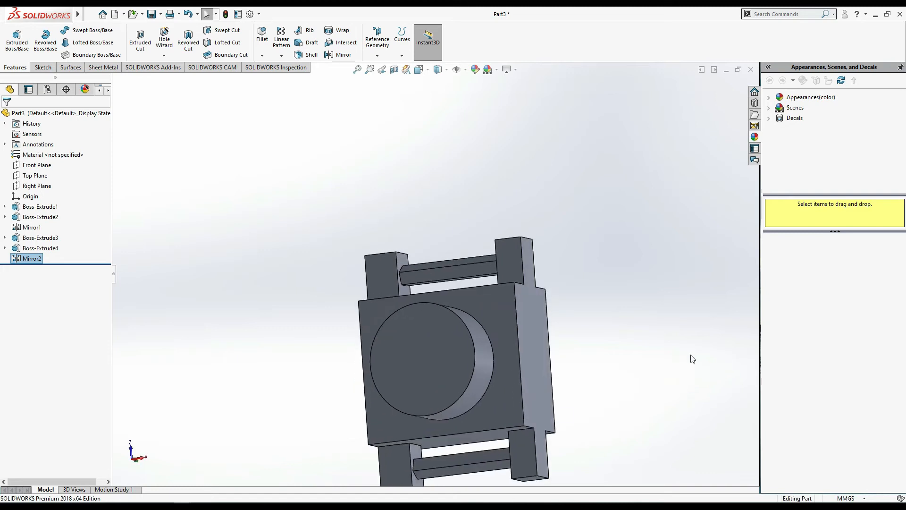
middle_drag(621, 354, 671, 355)
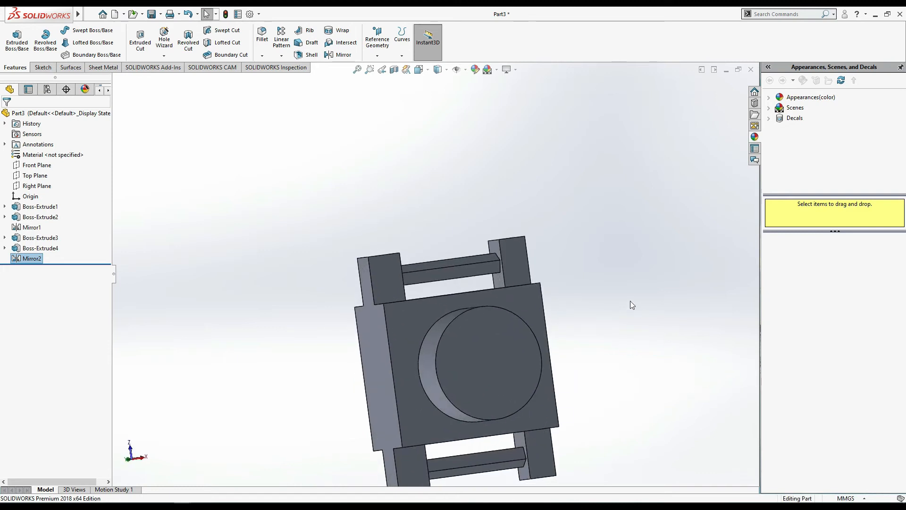
scroll(541, 279, up, 2)
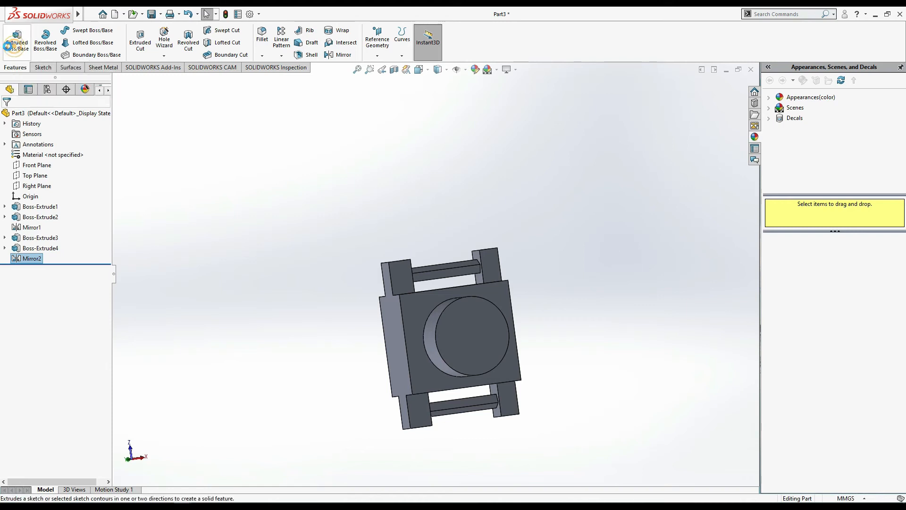
click(17, 40)
click(6, 116)
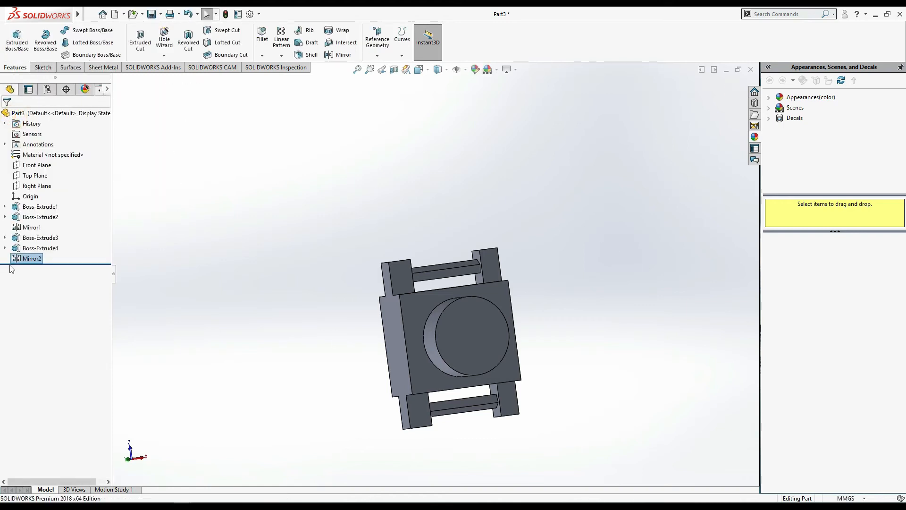
- Reopen the pentagon bar's extrusion for editing, review the available Direction 1 end conditions, and keep Up To Next
right_click(29, 248)
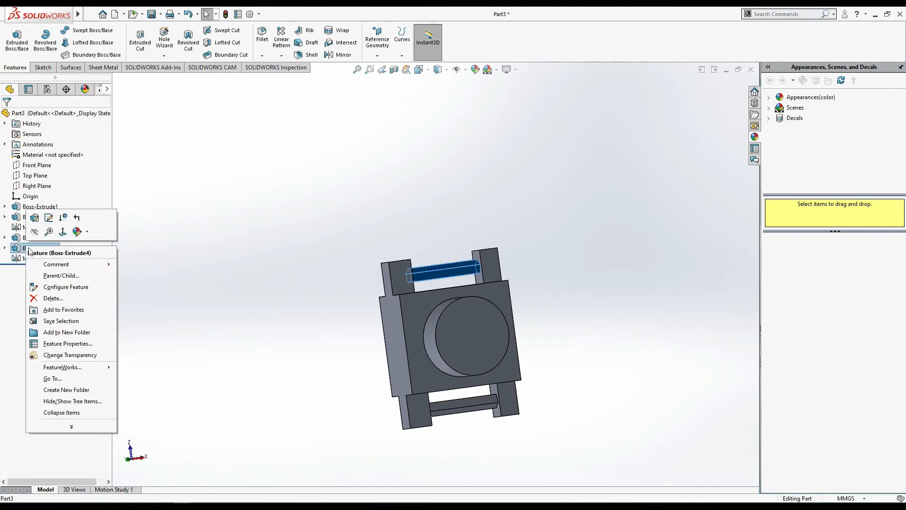
click(49, 218)
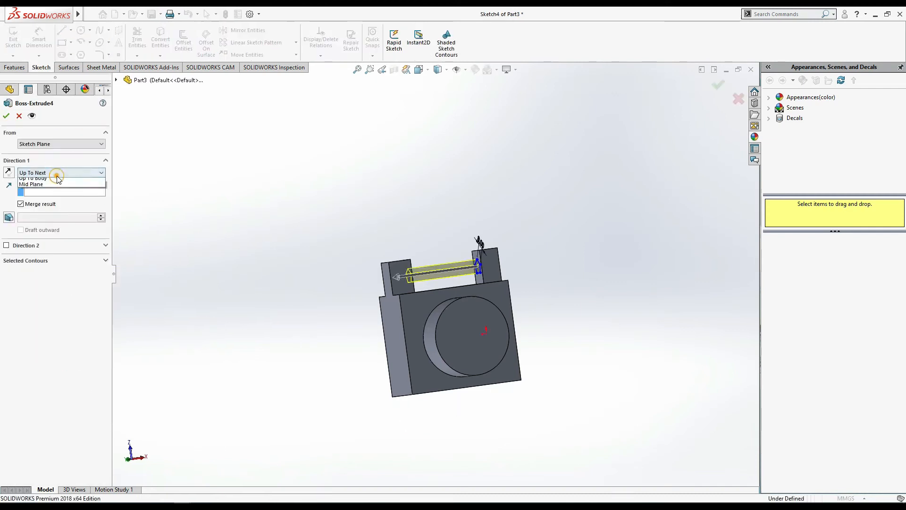
click(59, 173)
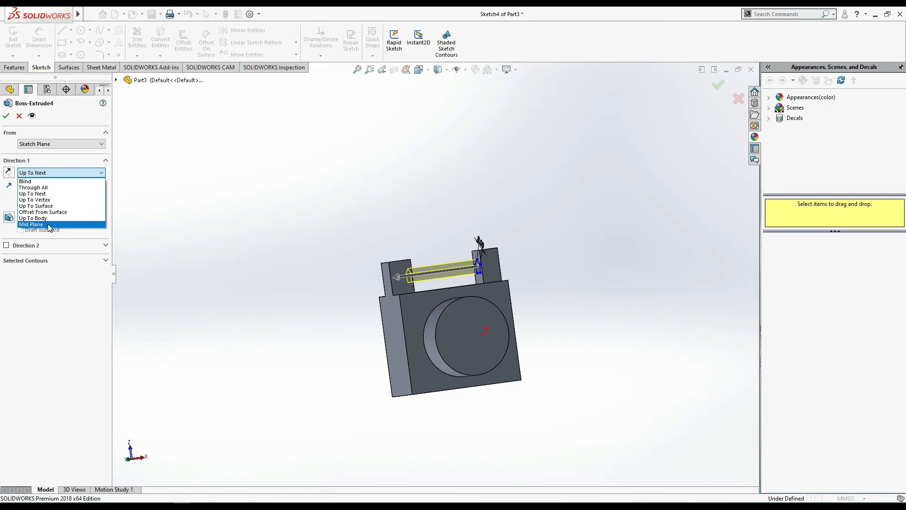
click(259, 189)
click(6, 115)
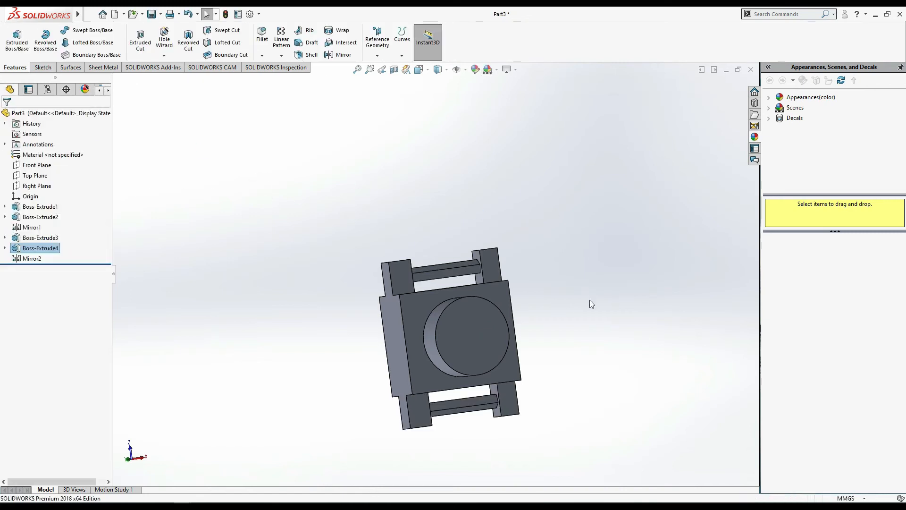
- Close both open parts without saving and create a new part document
click(751, 69)
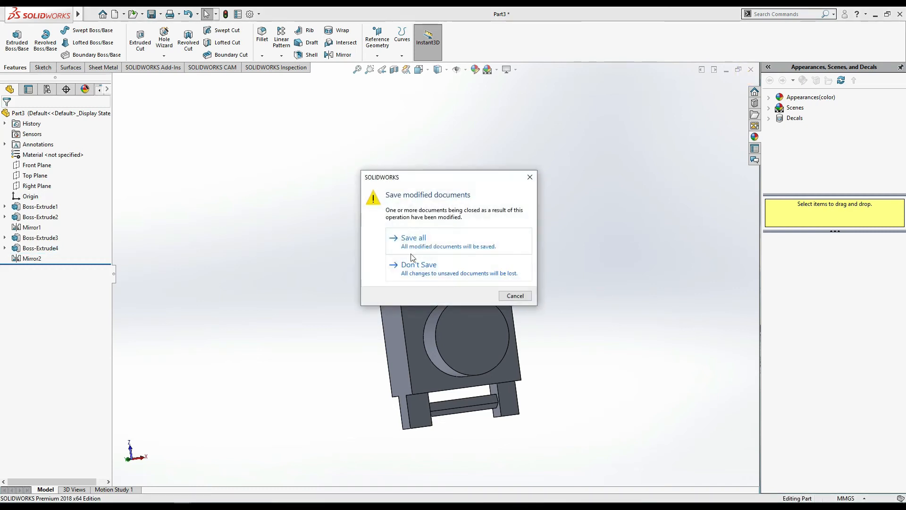
click(422, 267)
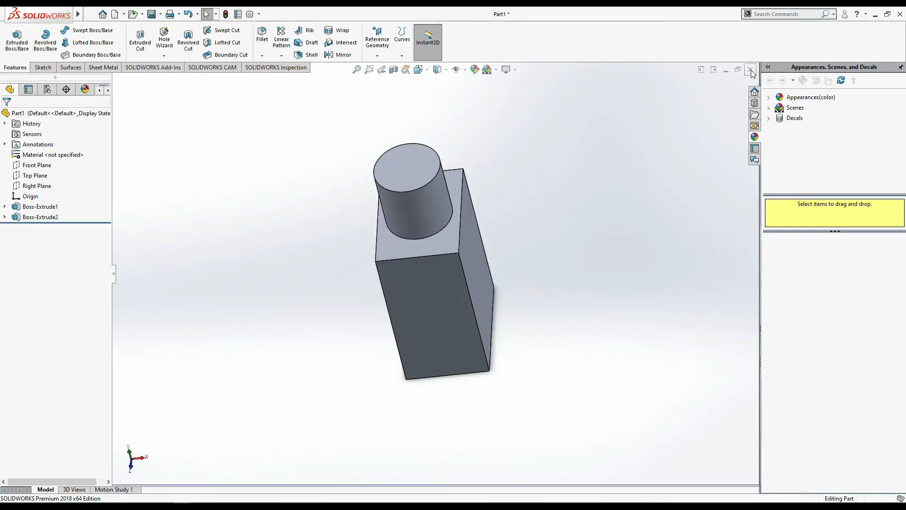
click(751, 69)
click(419, 274)
click(115, 14)
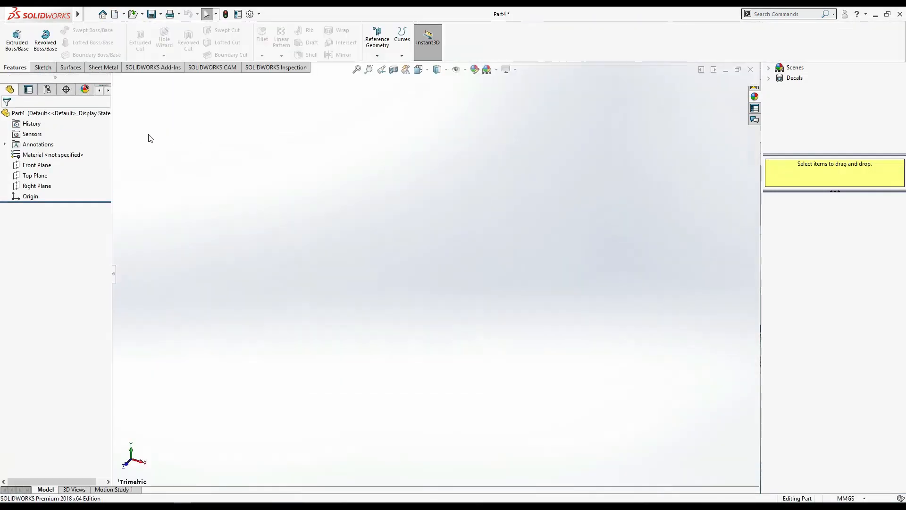
- Sketch a center rectangle about 80 by 76 mm on the Top Plane, centred on the origin
click(46, 176)
click(71, 156)
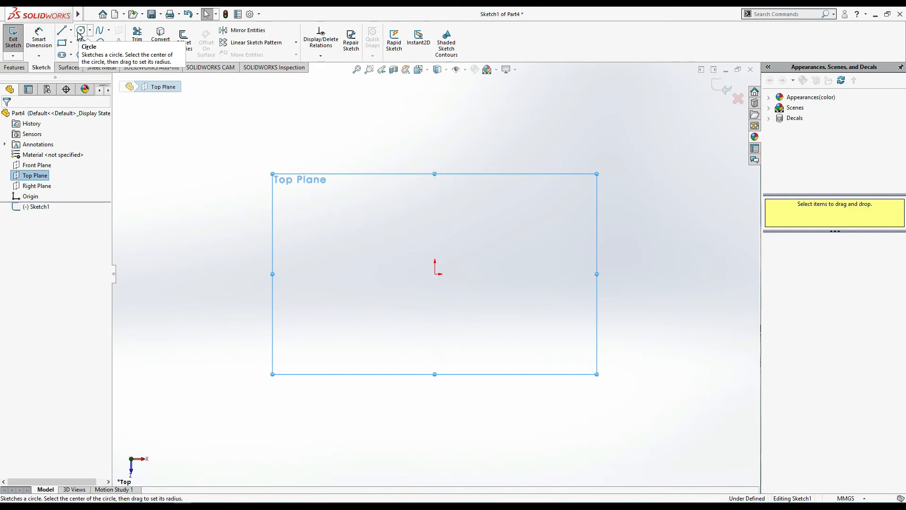
click(62, 42)
click(71, 43)
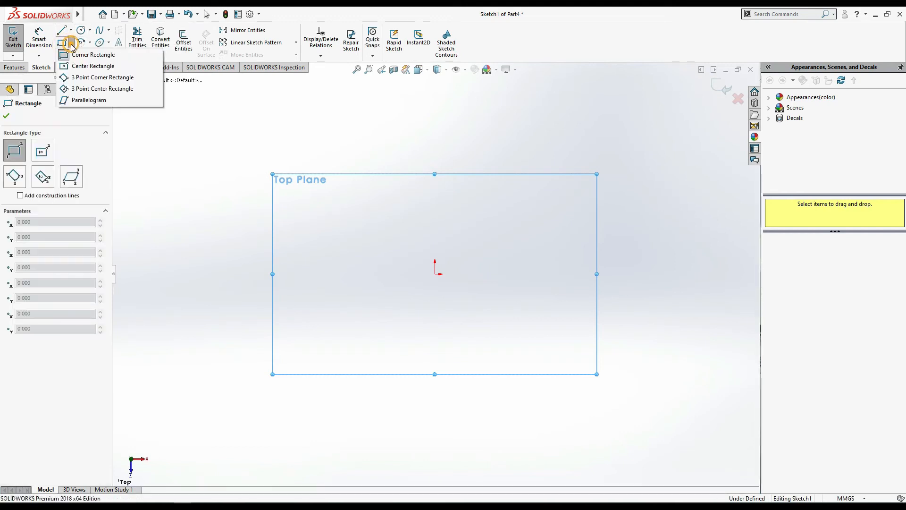
click(75, 68)
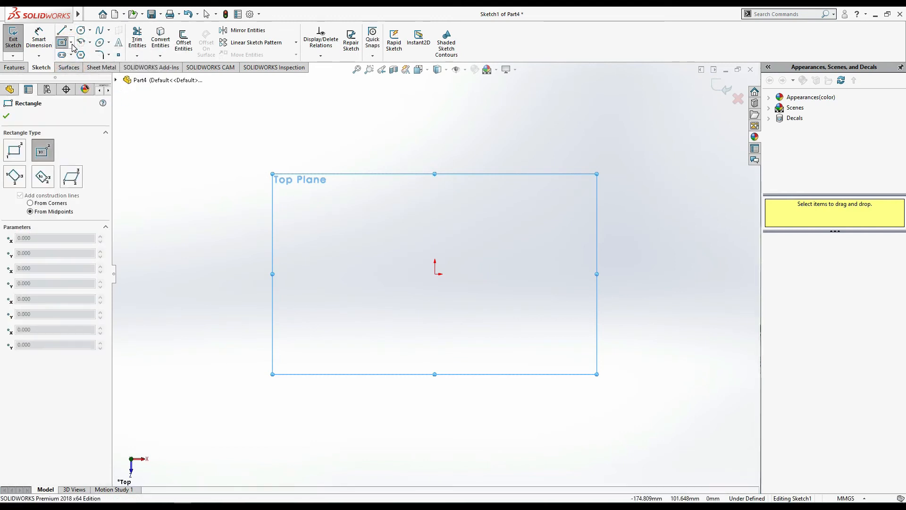
click(434, 274)
click(508, 204)
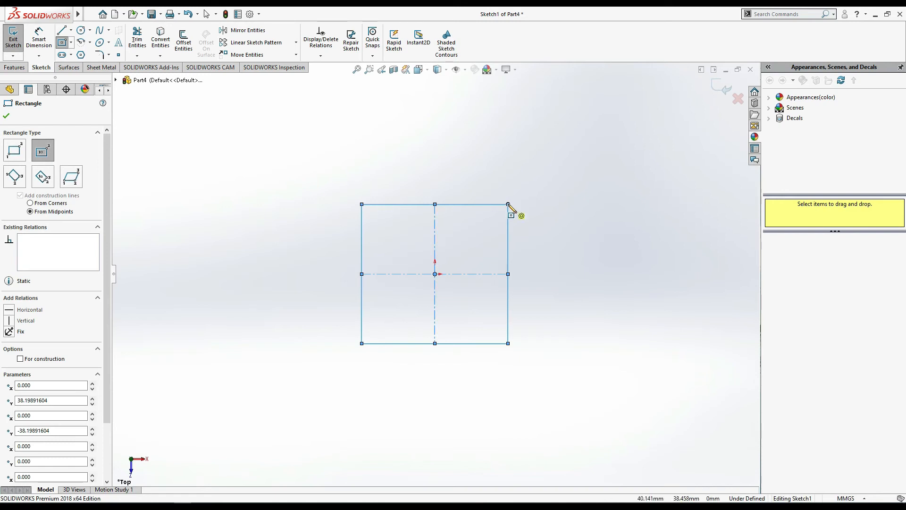
click(6, 116)
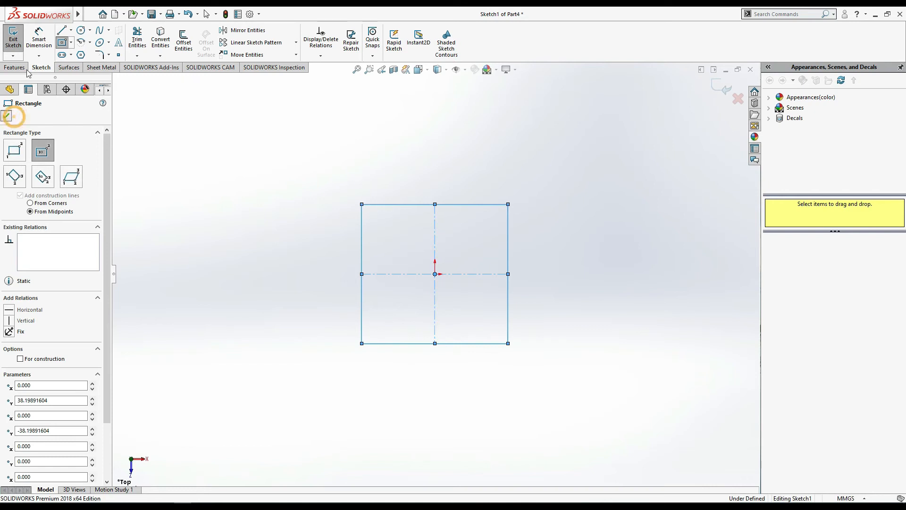
- Dimension the rectangle's horizontal edge and set its width to 12 mm
click(38, 40)
click(475, 206)
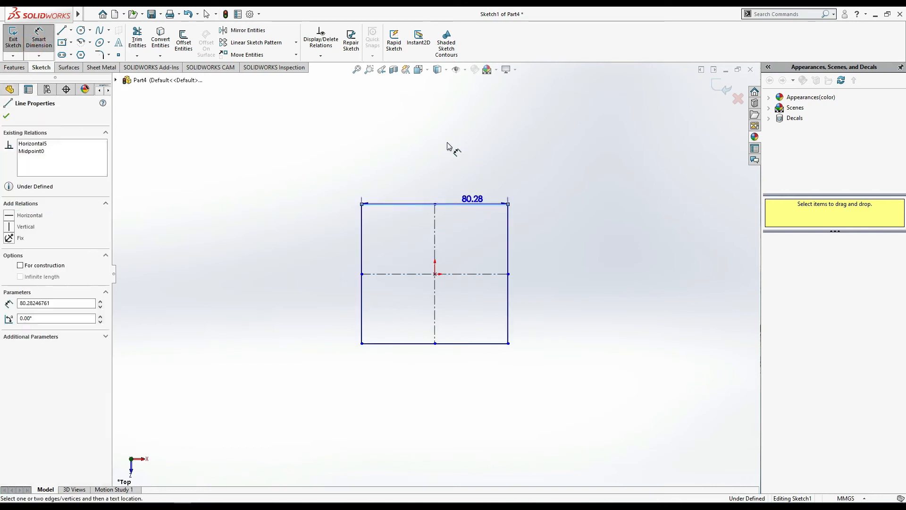
click(445, 154)
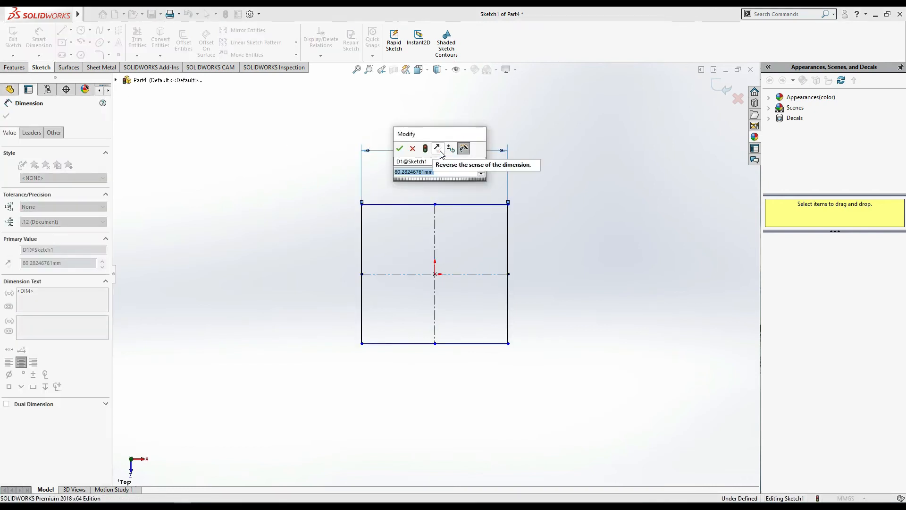
text(12)
key(Return)
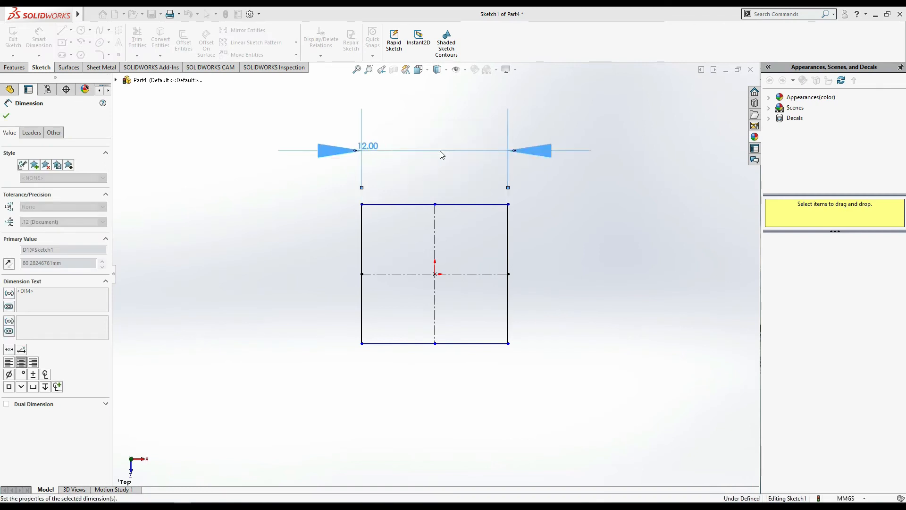
key(Escape)
- Dimension the rectangle's vertical edge and set its height to 8 mm
click(507, 256)
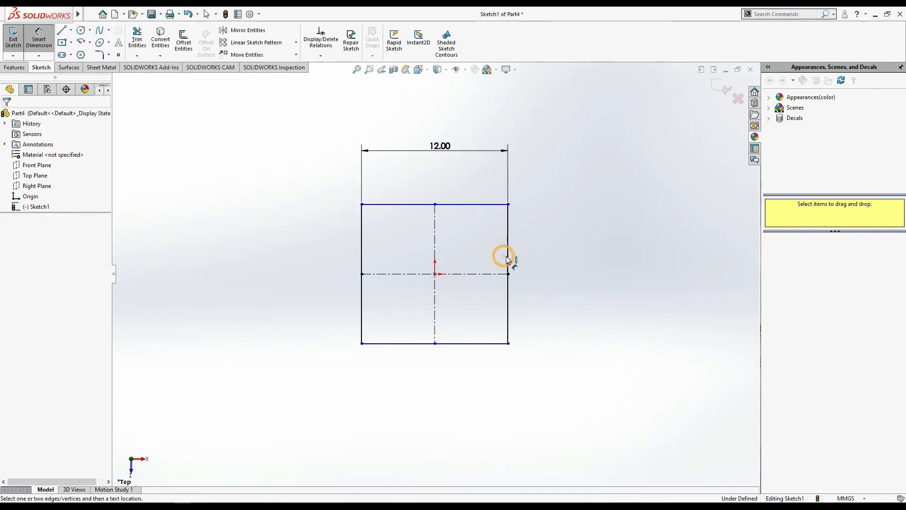
click(550, 262)
text(83)
key(BackSpace)
key(Return)
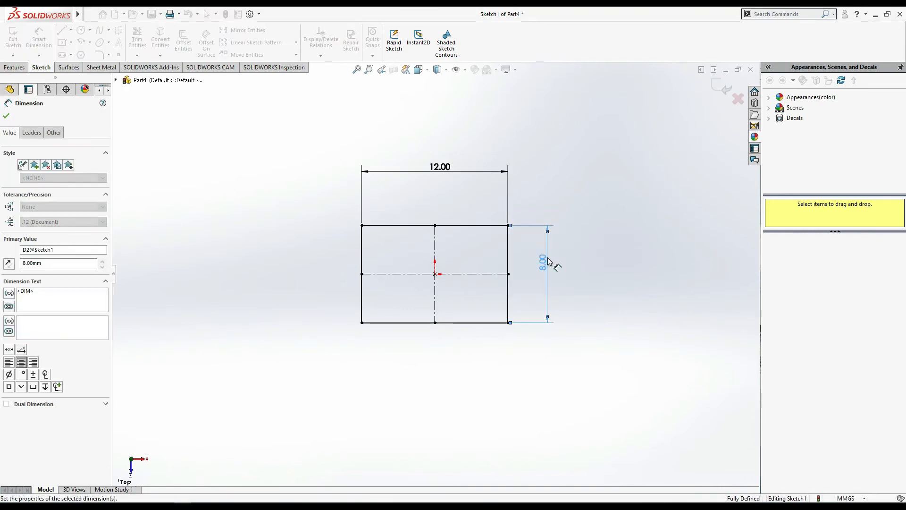
click(6, 117)
- Set up an Extruded Boss/Base from the rectangle with a Blind end condition and a depth of 10 mm
click(21, 69)
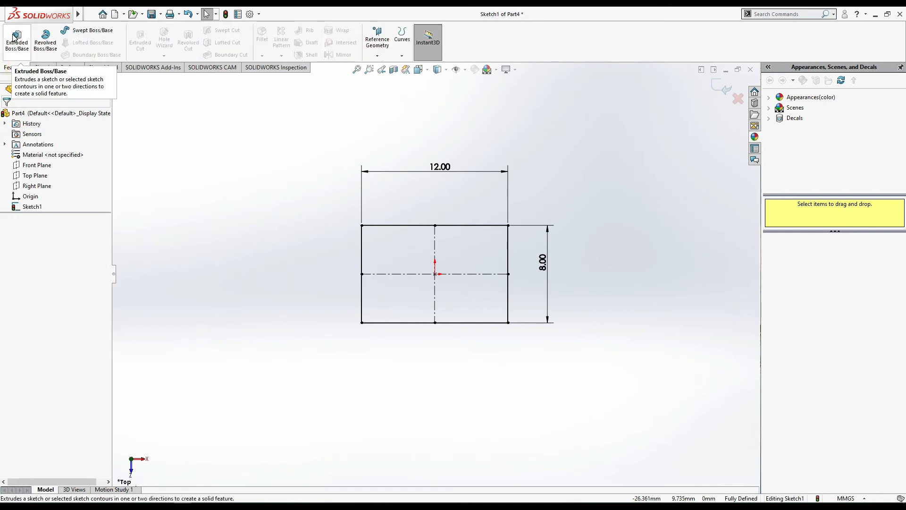
click(16, 37)
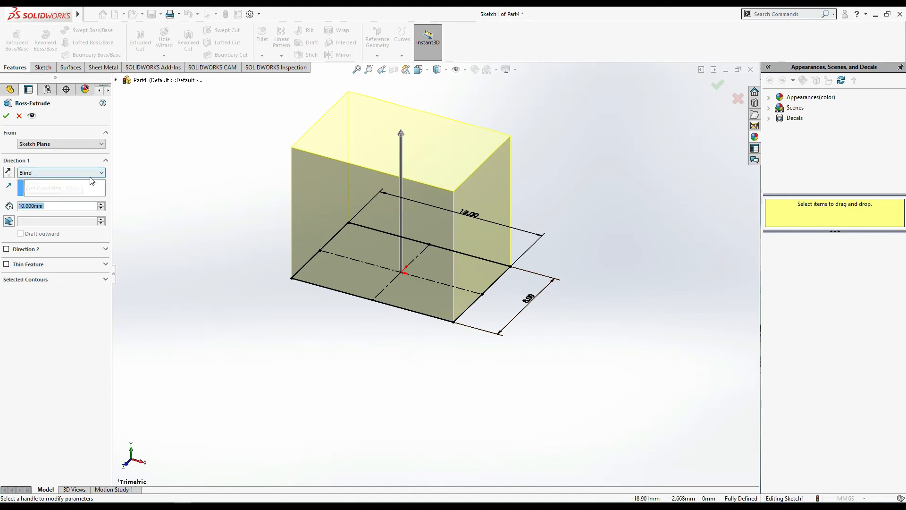
click(43, 172)
click(38, 182)
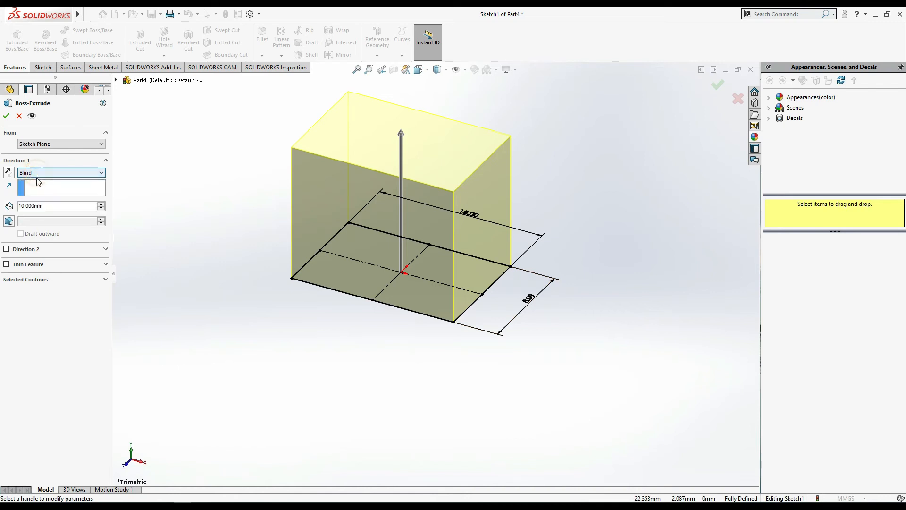
- Turn on draft for the block's extrusion and set the draft angle to 5 degrees
click(11, 223)
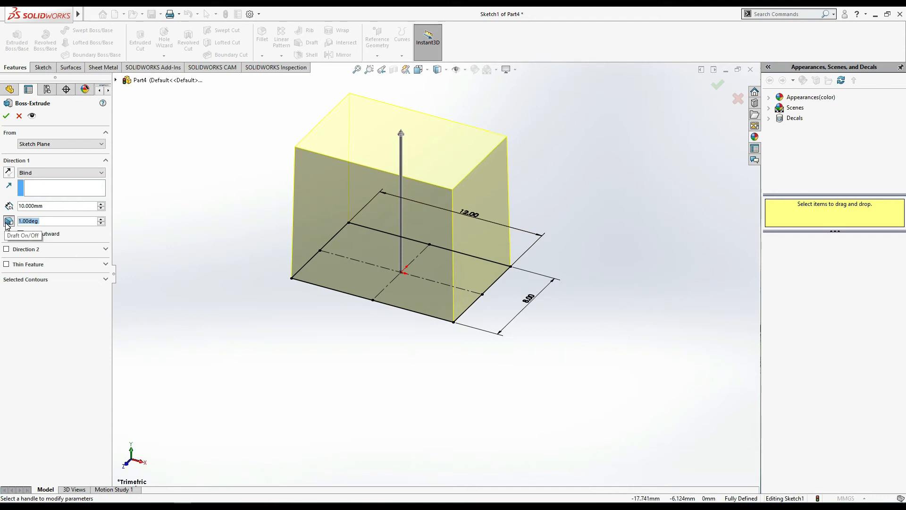
click(70, 225)
click(88, 223)
key(BackSpace)
key(BackSpace)
key(BackSpace)
key(BackSpace)
key(BackSpace)
key(BackSpace)
key(BackSpace)
text(5)
key(Return)
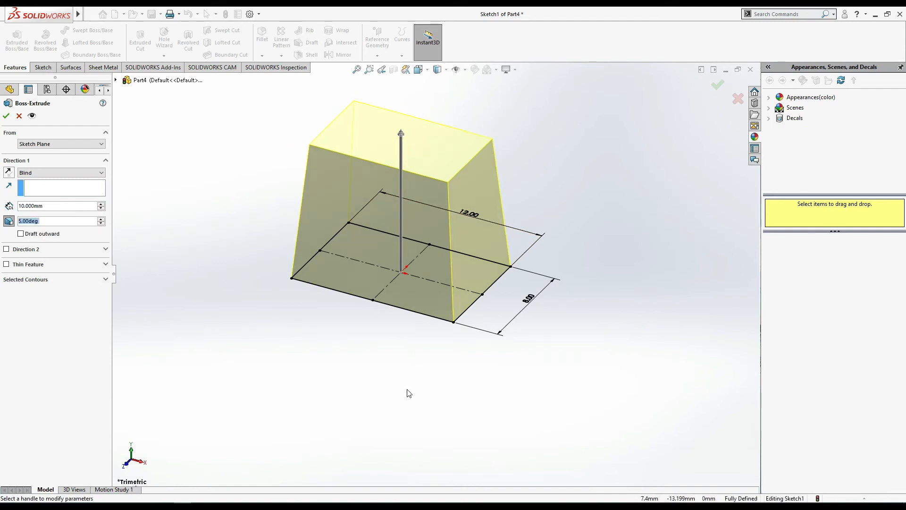
- Set the extrusion's draft angle to 30 degrees and inspect the tapered preview from several directions
middle_drag(409, 393, 464, 364)
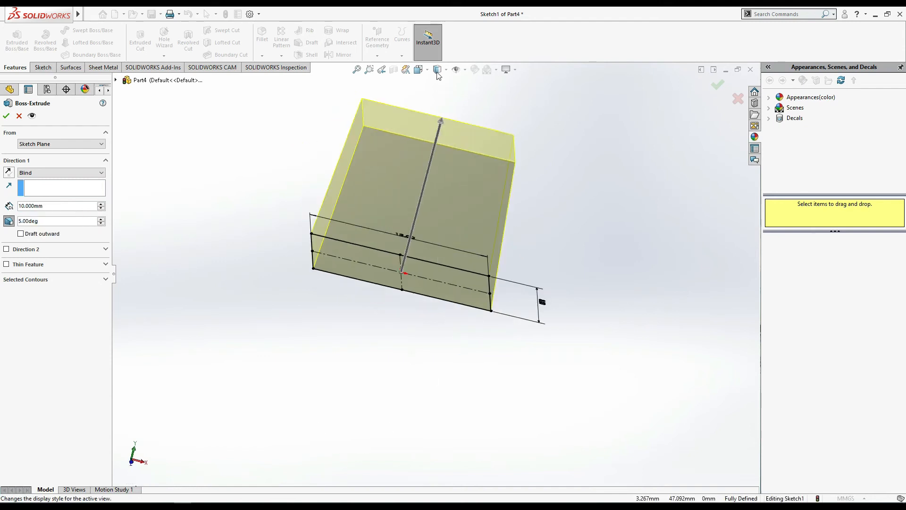
click(418, 70)
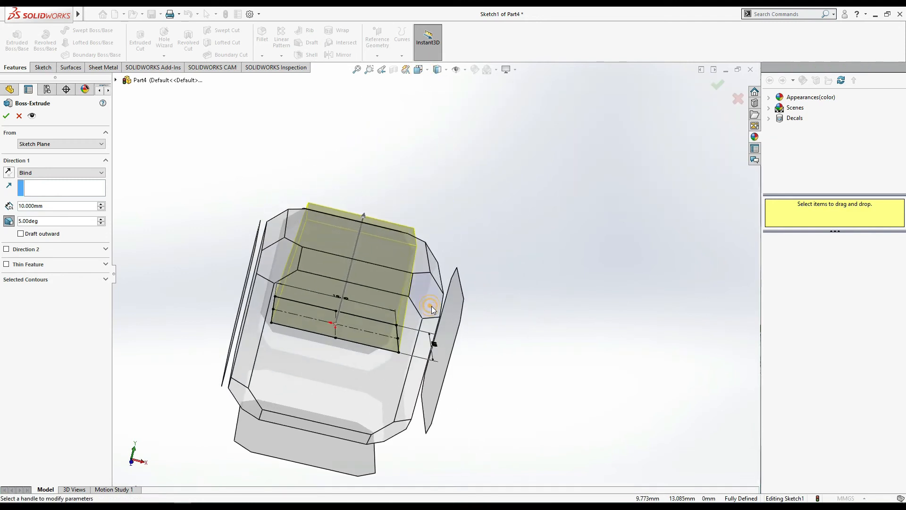
click(431, 306)
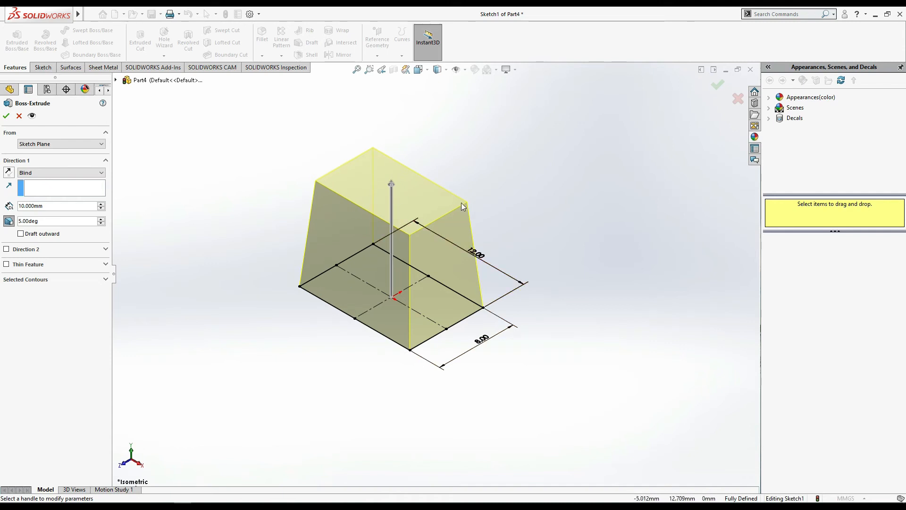
click(46, 222)
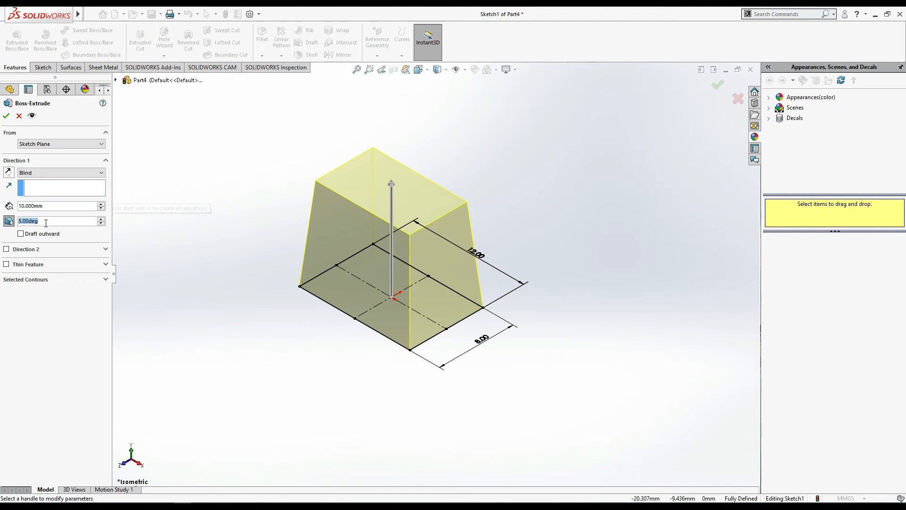
text(30)
key(Return)
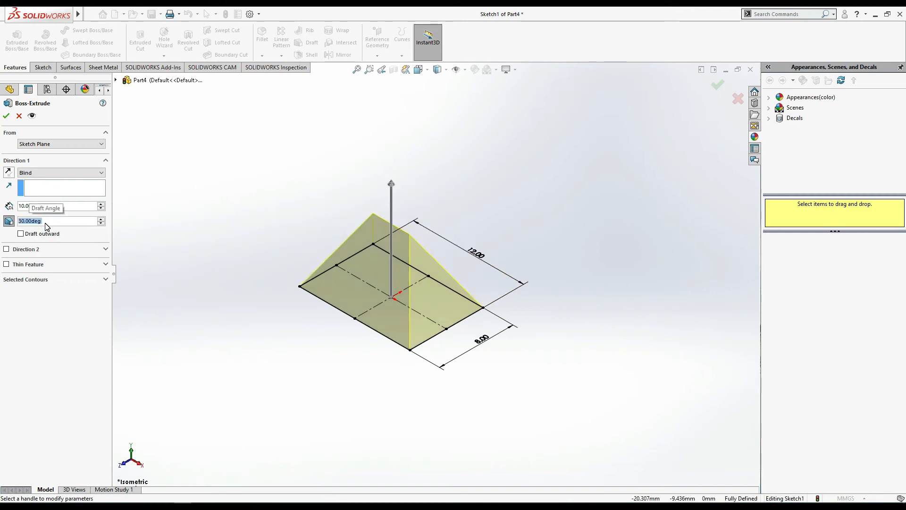
middle_drag(552, 377, 525, 415)
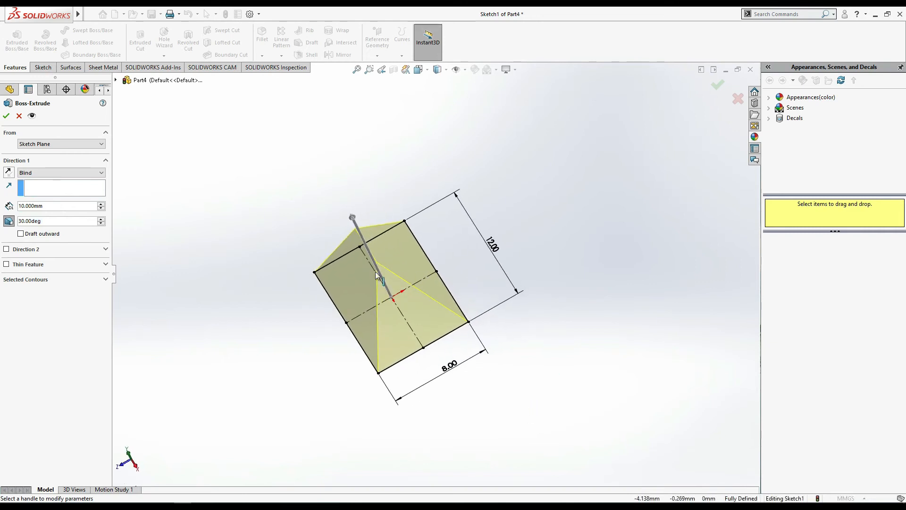
middle_drag(617, 354, 632, 291)
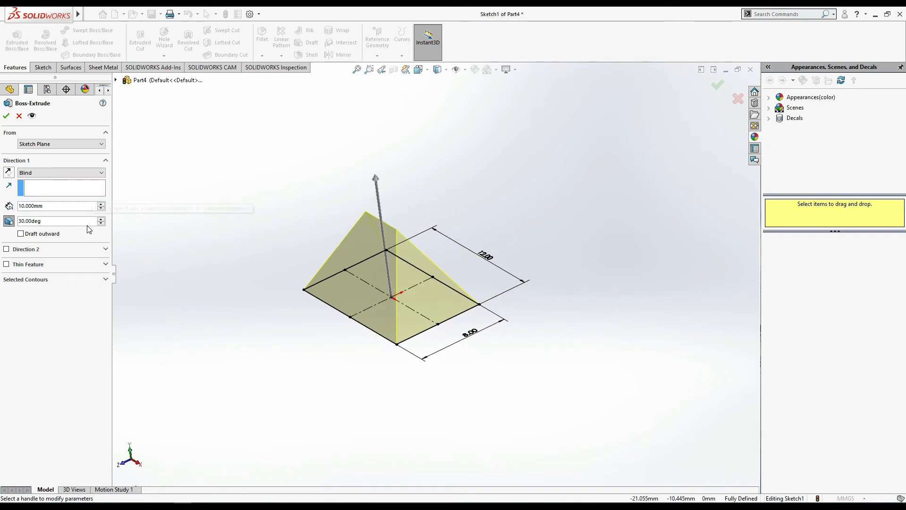
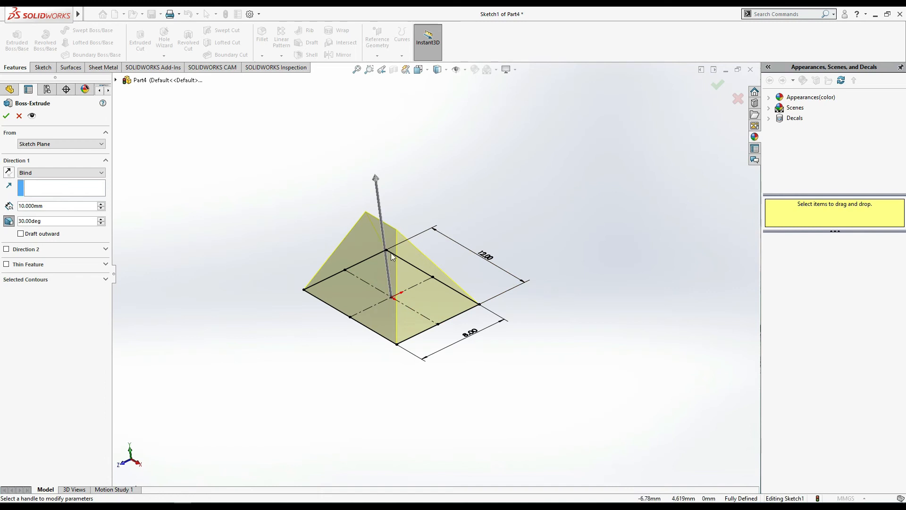
- Turn on outward draft for the rectangular block's 10 mm extrusion at 30 degrees and finish the feature
click(21, 234)
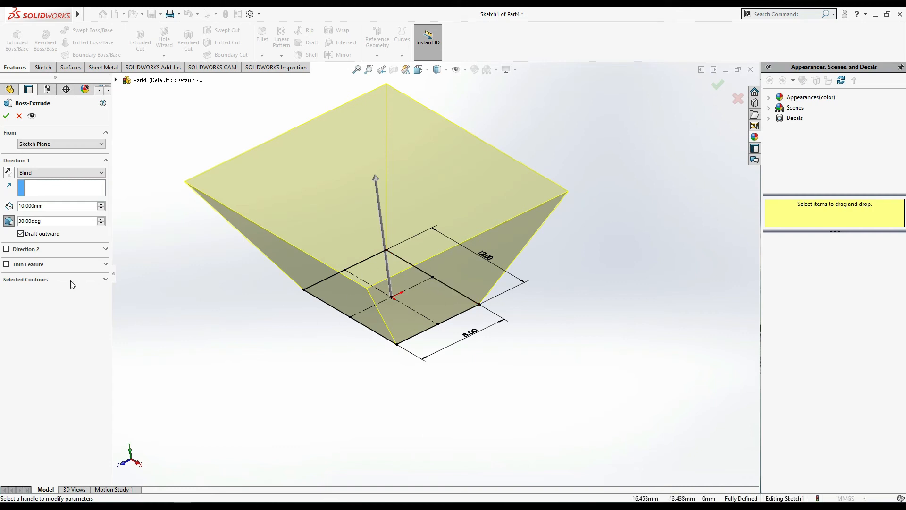
click(20, 234)
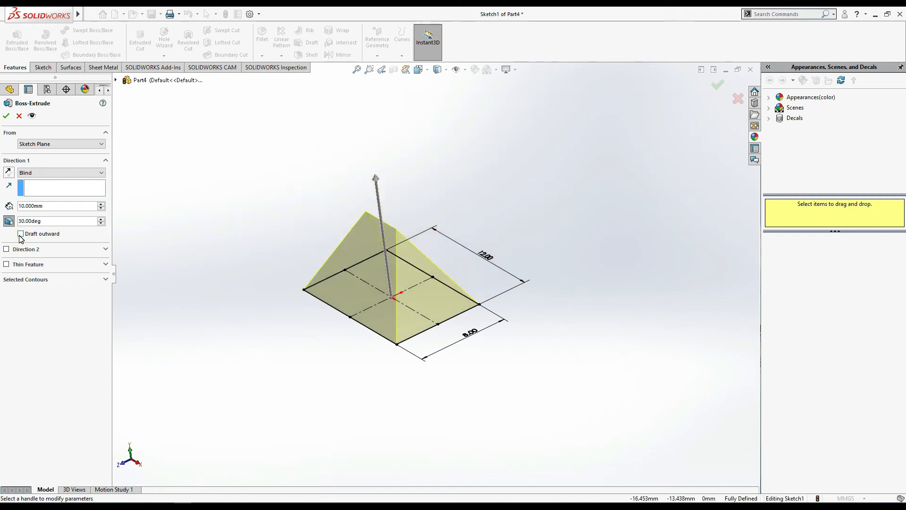
click(21, 234)
click(21, 234)
click(21, 234)
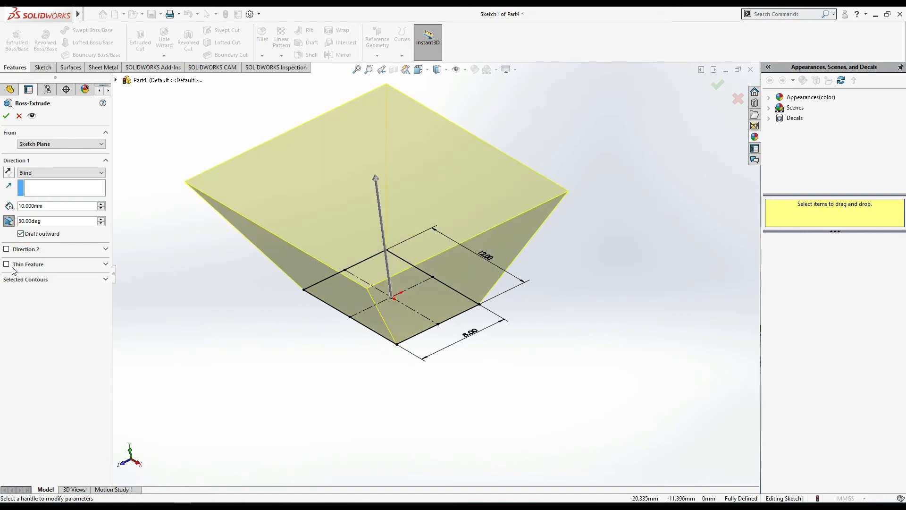
click(6, 115)
mouse_move(555, 344)
middle_down()
mouse_move(557, 210)
mouse_move(591, 364)
mouse_move(559, 307)
middle_up()
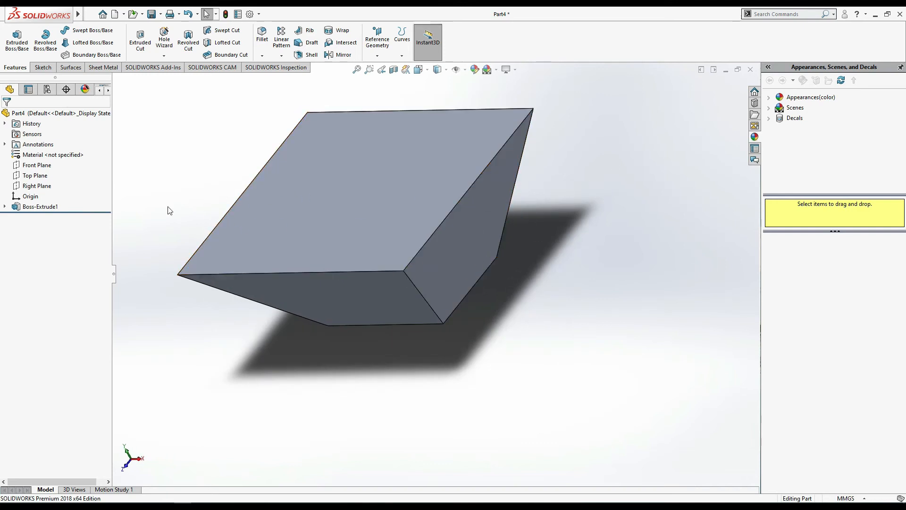
right_click(44, 207)
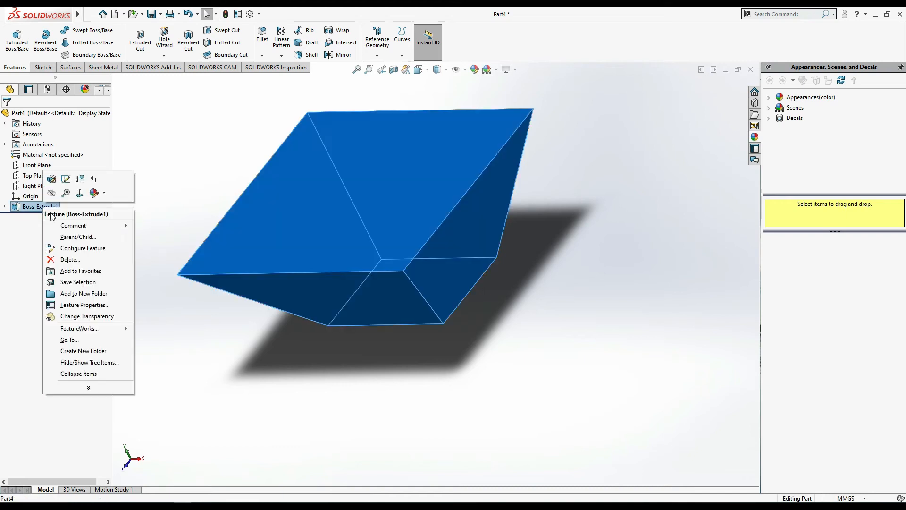
click(201, 188)
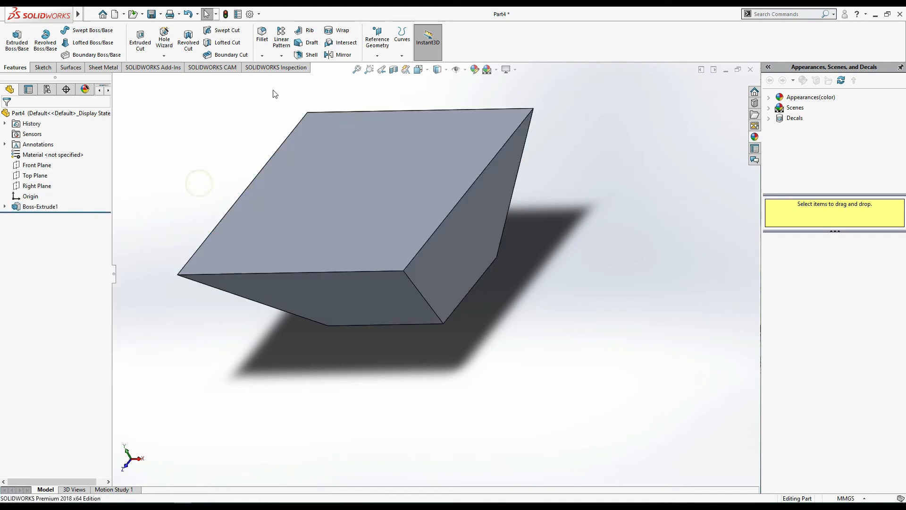
- Create a new part document and start a sketch on the Front Plane
click(114, 14)
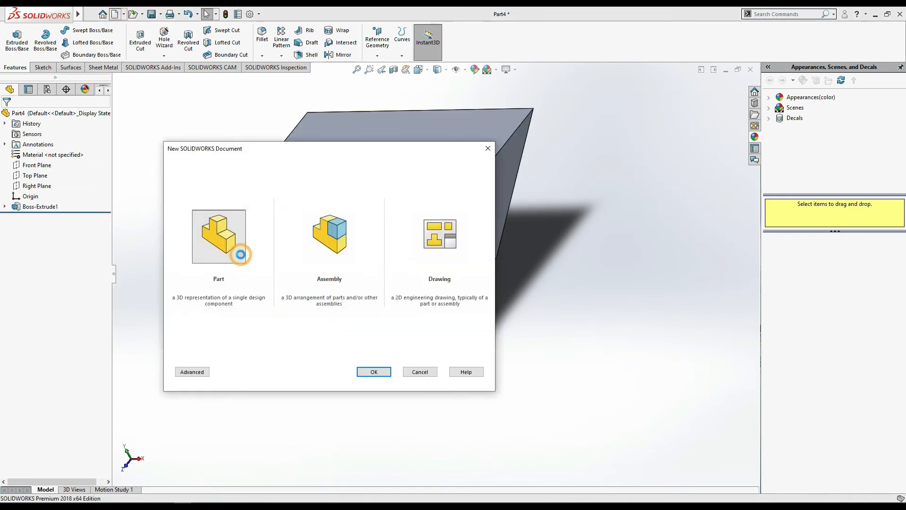
double_click(193, 227)
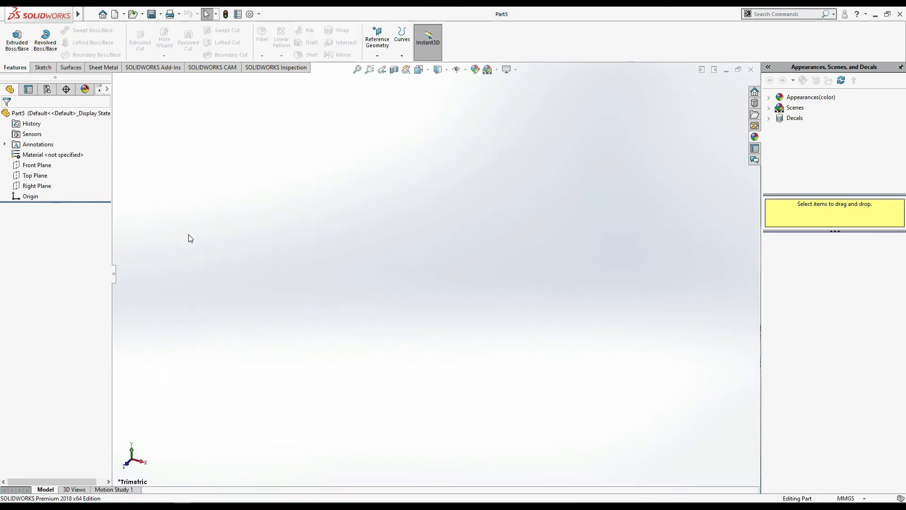
click(44, 176)
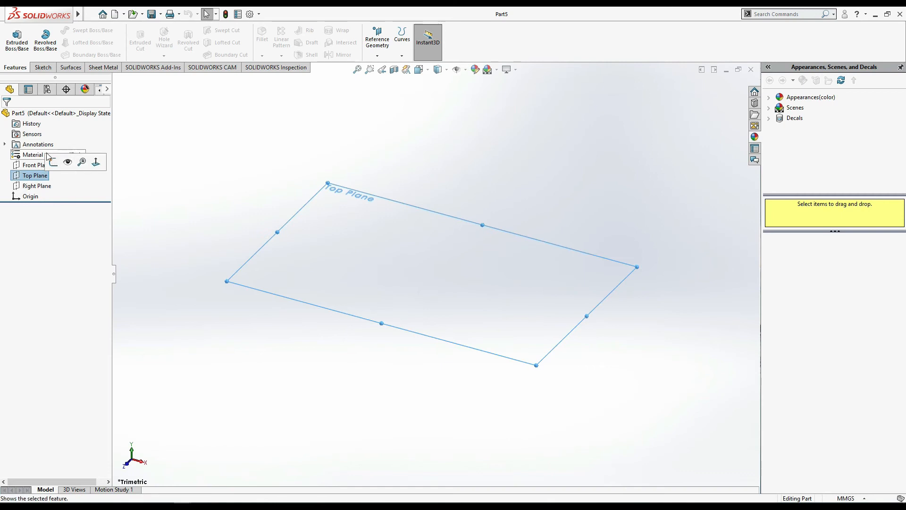
click(43, 166)
click(52, 152)
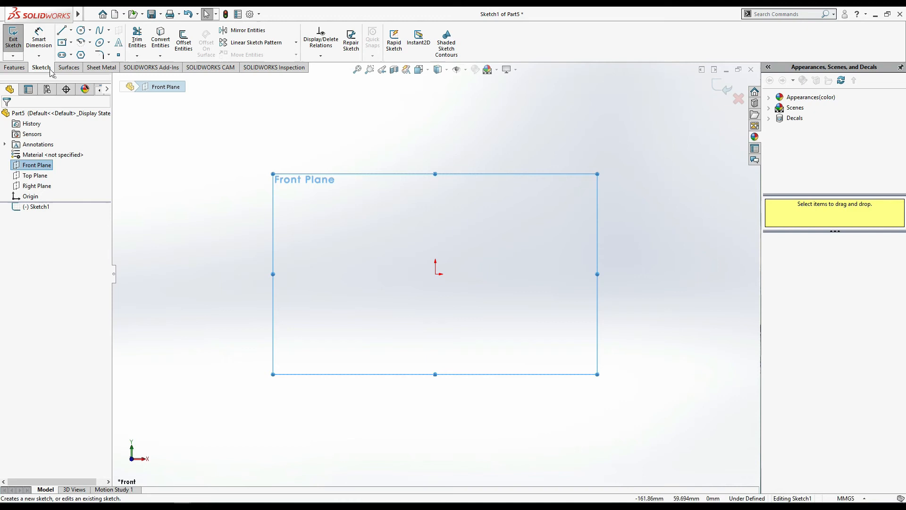
- Sketch a center rectangle about 37 by 30 mm centred on the origin
click(61, 43)
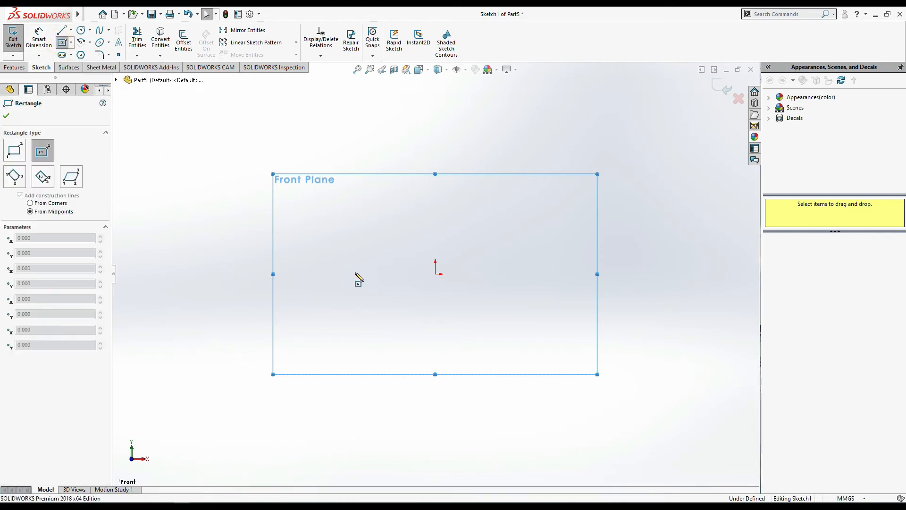
click(435, 274)
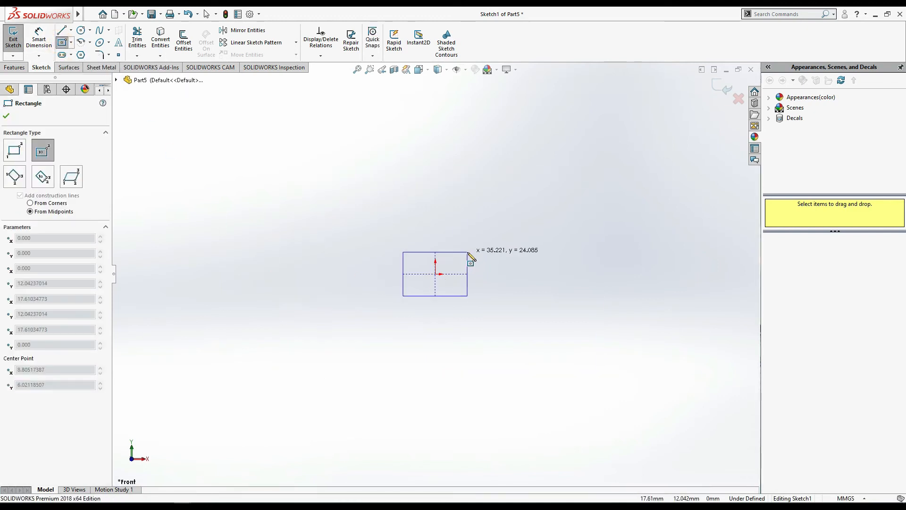
click(469, 246)
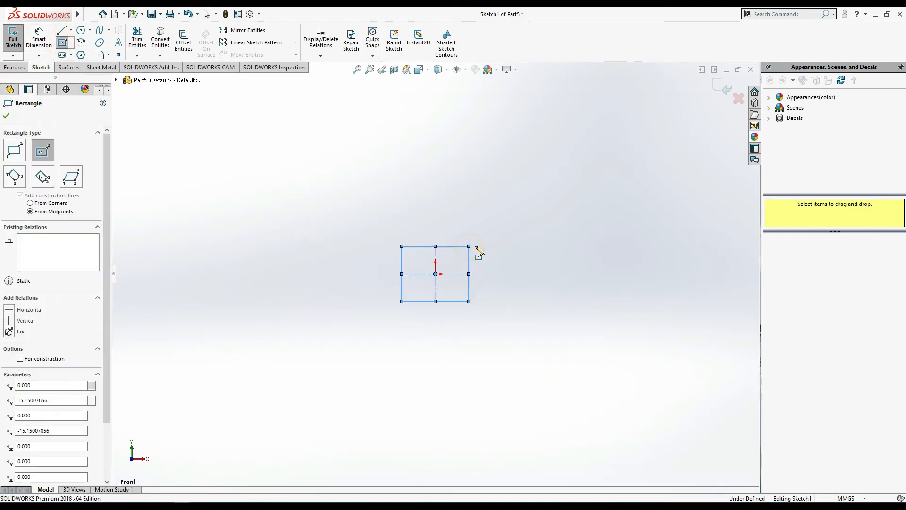
- Dimension the rectangle's top edge and set its width to 5 mm
click(39, 41)
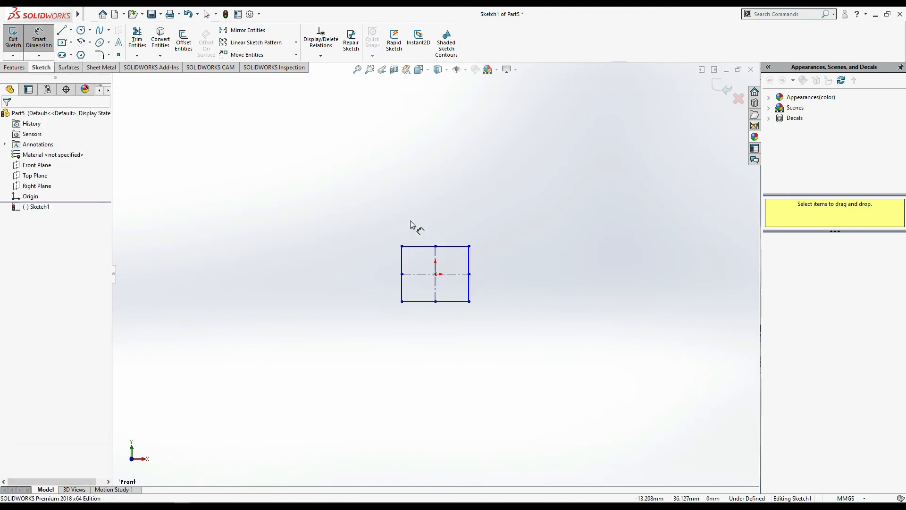
click(444, 246)
click(441, 227)
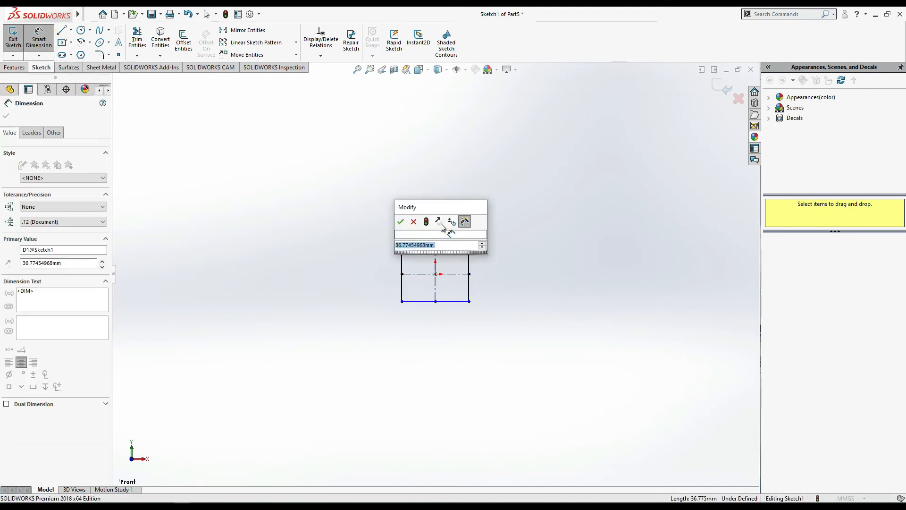
text(5)
key(Return)
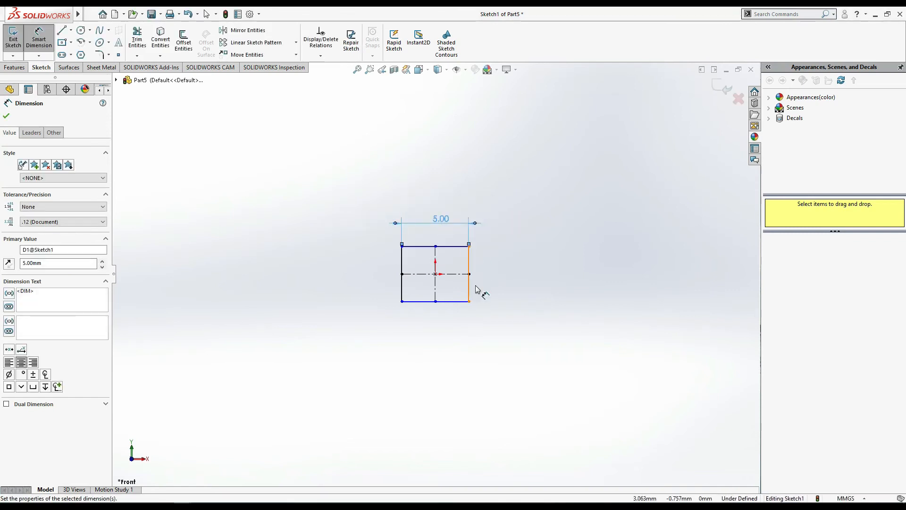
- Dimension the rectangle's right edge, set its height to 5 mm, and end dimensioning
click(469, 285)
click(484, 288)
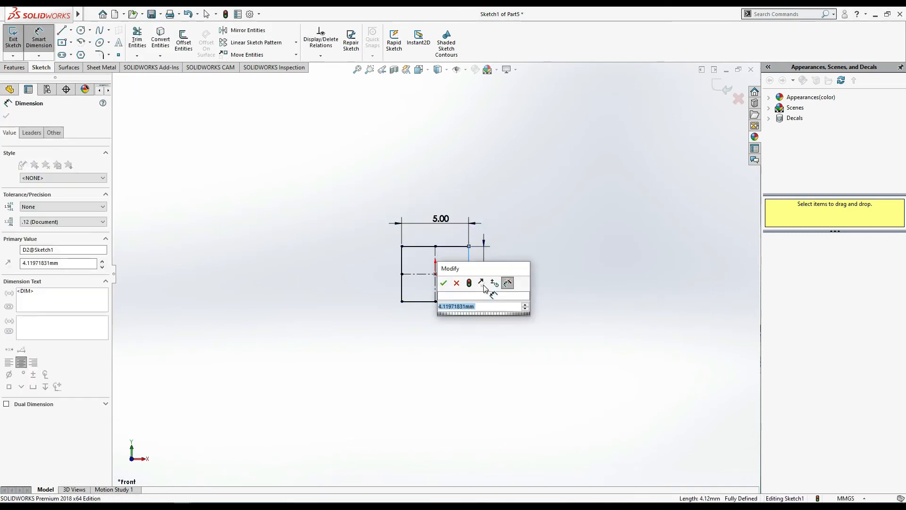
text(5)
key(Return)
click(6, 116)
key(Escape)
key(f)
scroll(633, 323, up, 3)
middle_drag(621, 356, 612, 271)
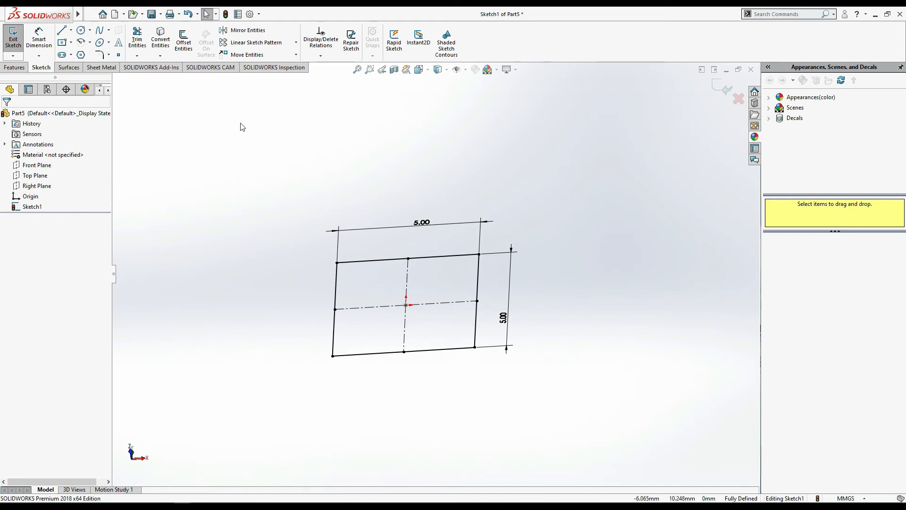
click(14, 68)
click(17, 40)
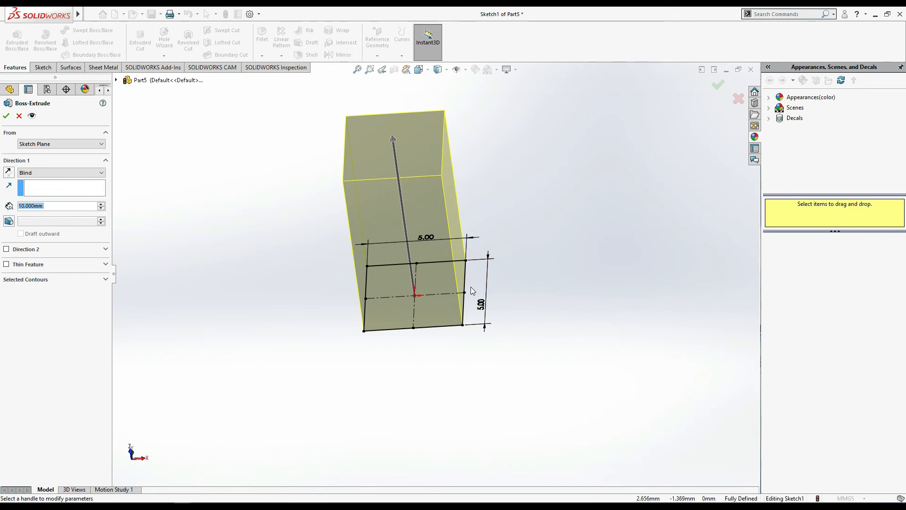
click(19, 116)
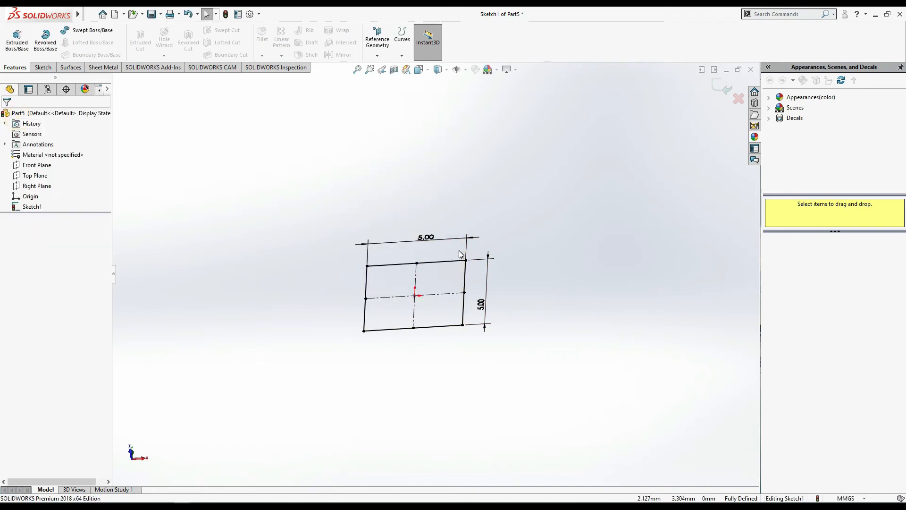
- Sketch a second center rectangle about 4.4 by 4.5 mm inside the 5 mm square, centred on the origin
key(ctrl+1)
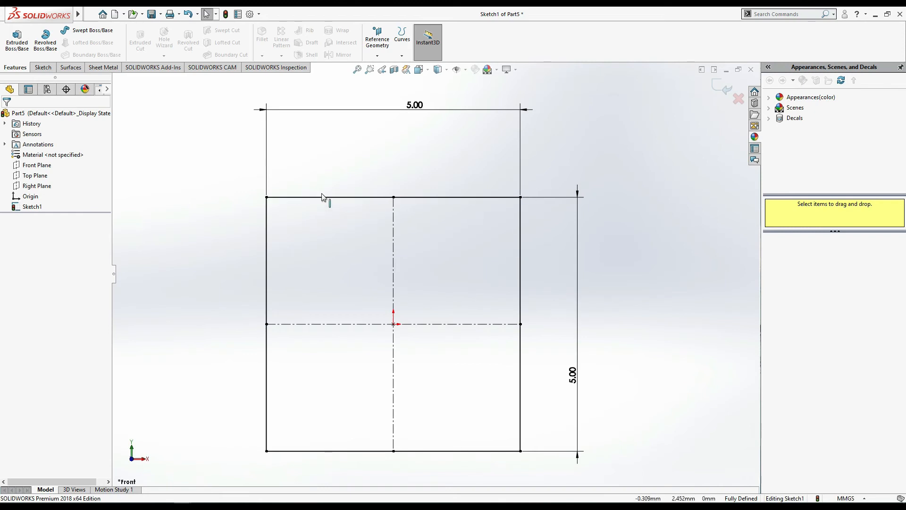
click(43, 67)
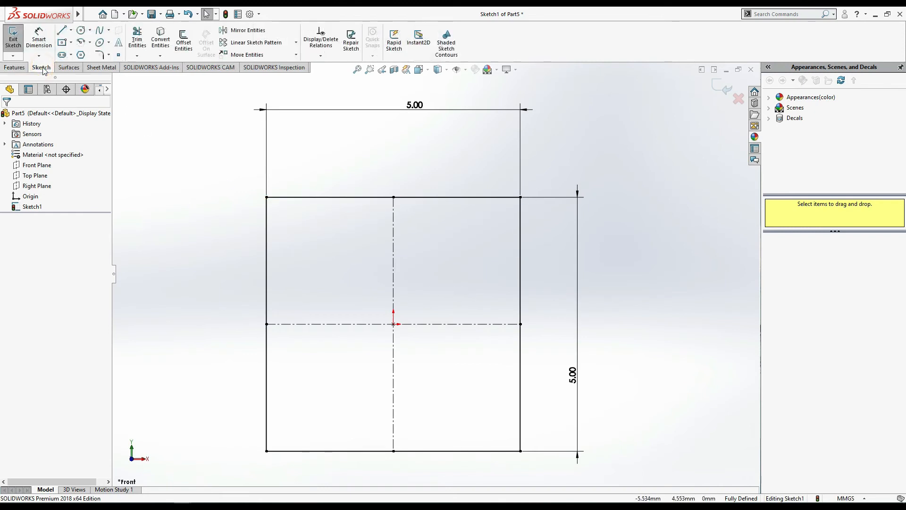
click(62, 42)
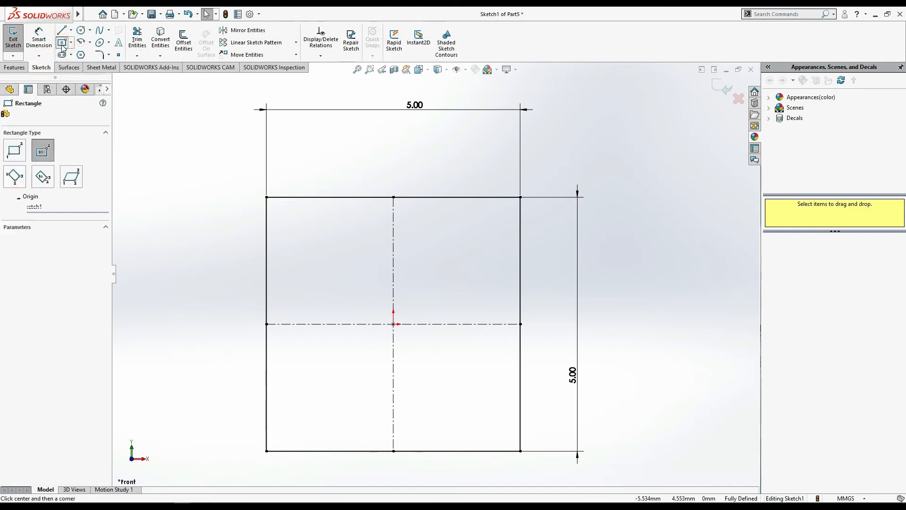
click(393, 324)
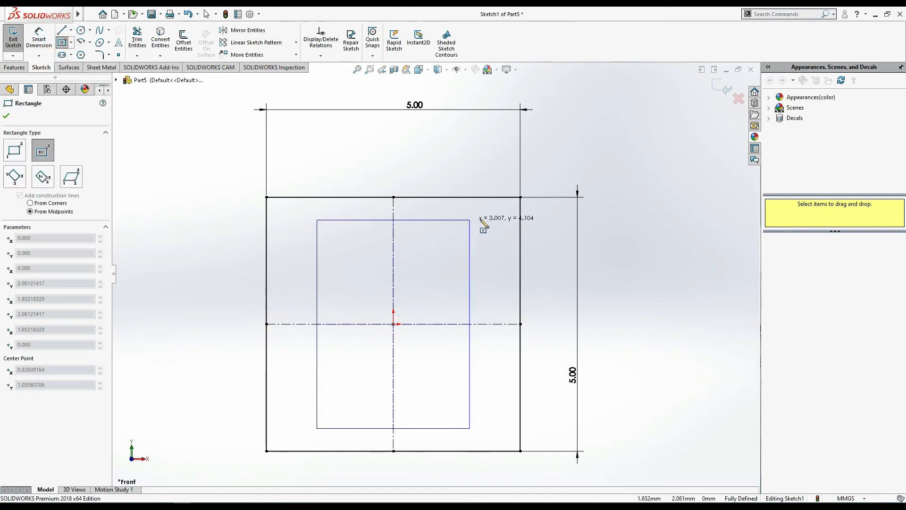
click(505, 208)
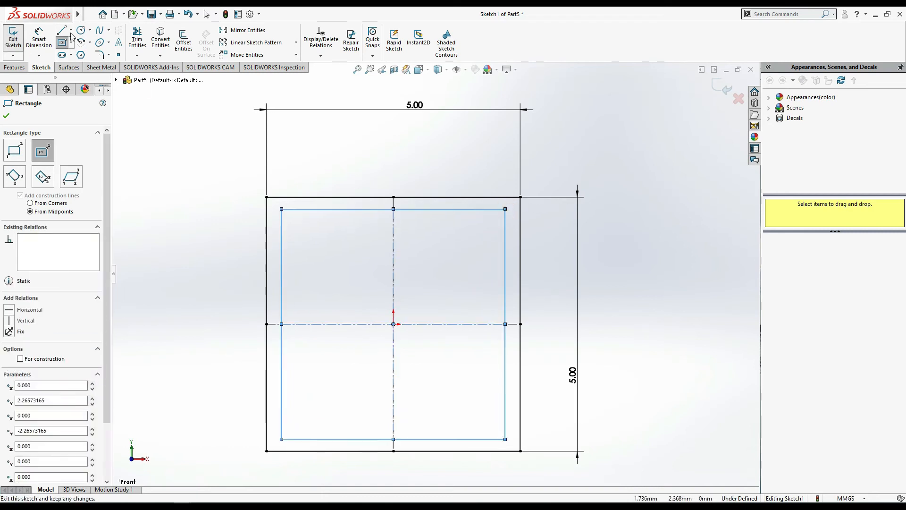
- Dimension the inner rectangle's top edge and set its width to 4 mm
click(39, 39)
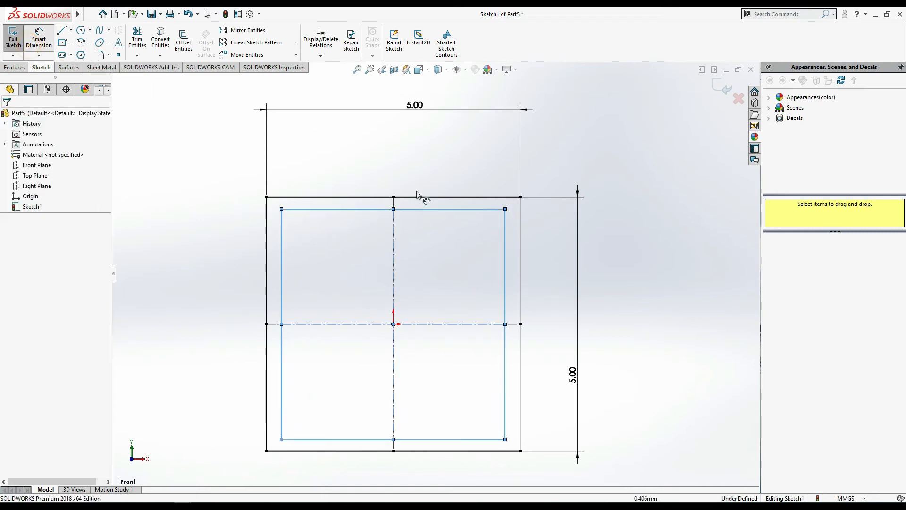
click(375, 209)
click(380, 173)
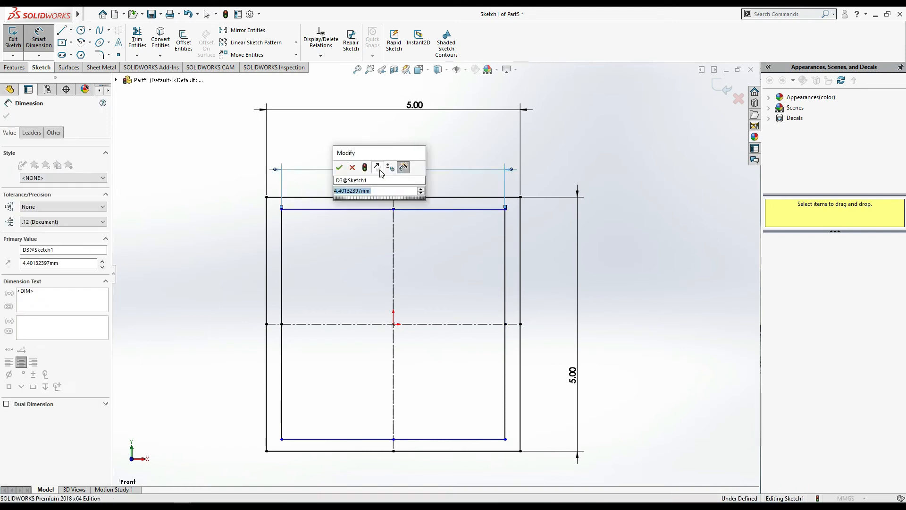
text(4.5)
key(Return)
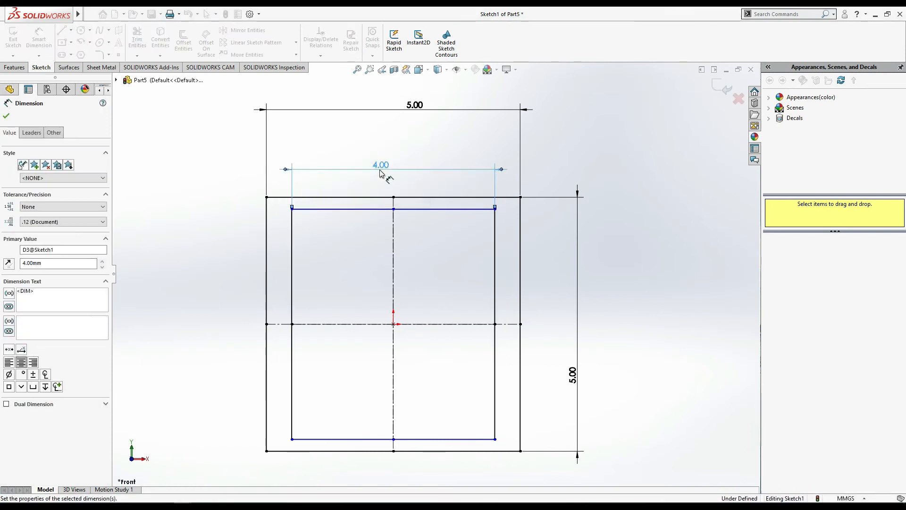
- Dimension the inner rectangle's right edge, set its height to 4 mm, and end dimensioning
click(494, 283)
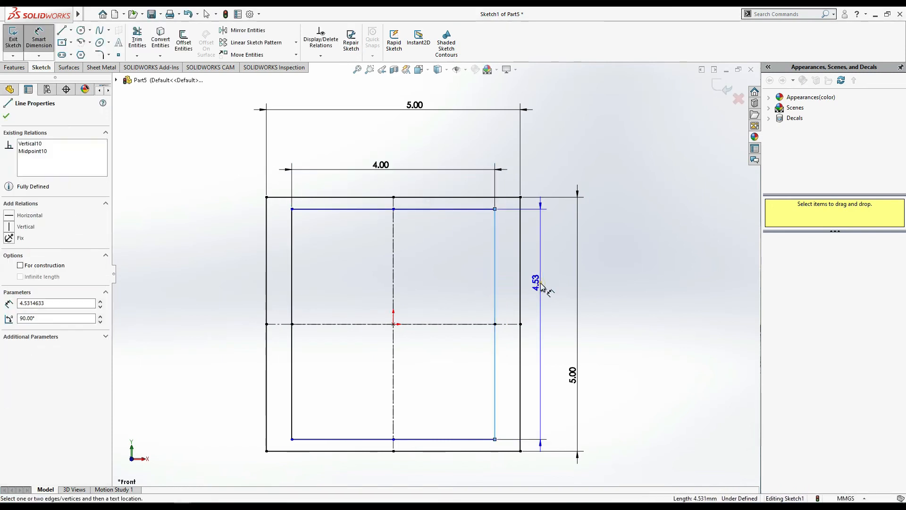
click(539, 287)
key(Return)
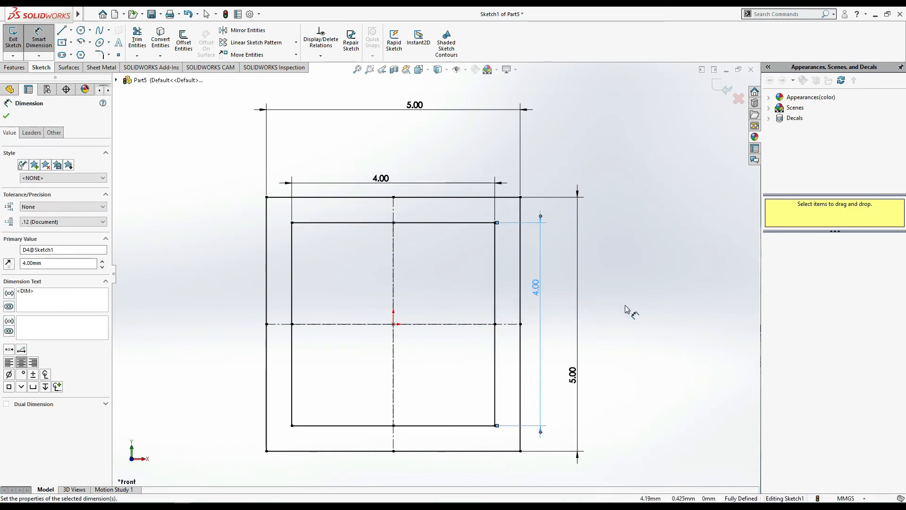
scroll(624, 301, up, 3)
click(6, 116)
- Extrude the region between the two squares as a Blind boss 10 mm deep to make a square tube
click(15, 67)
click(16, 44)
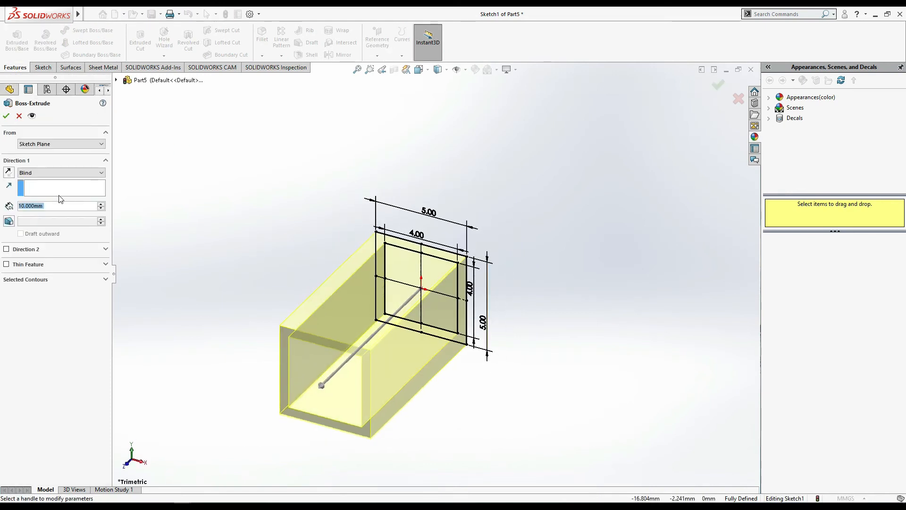
click(6, 116)
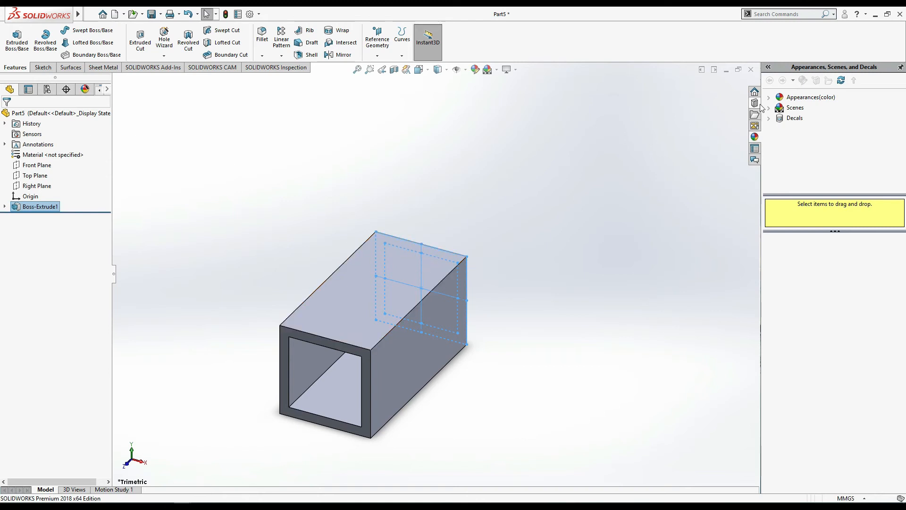
- Close the square tube part without saving and create a new part document
click(751, 71)
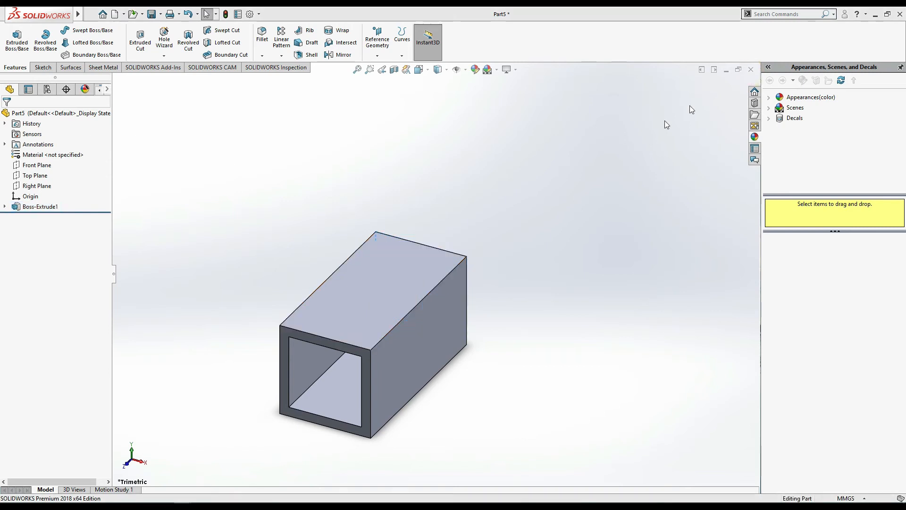
click(401, 264)
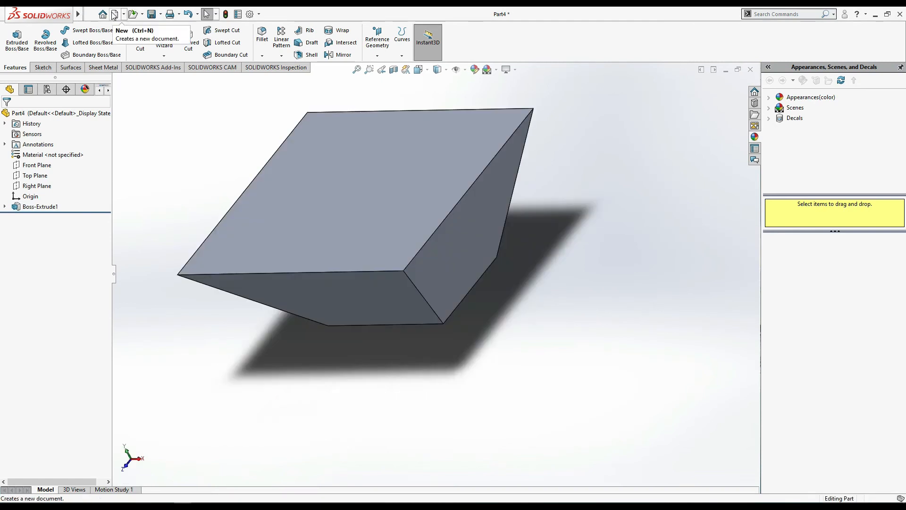
click(115, 13)
double_click(208, 227)
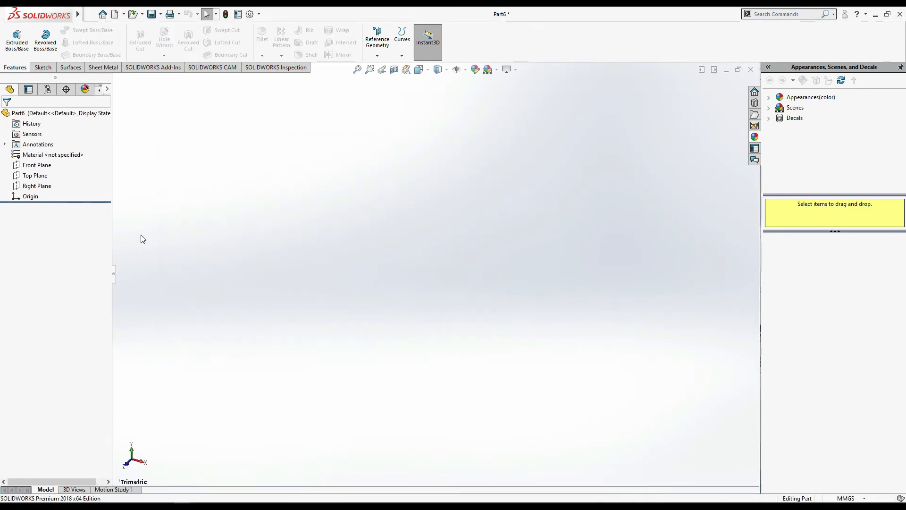
- Sketch a centre rectangle about 80 mm wide and 71 mm high on the Front Plane, centred on the origin
click(37, 165)
click(52, 156)
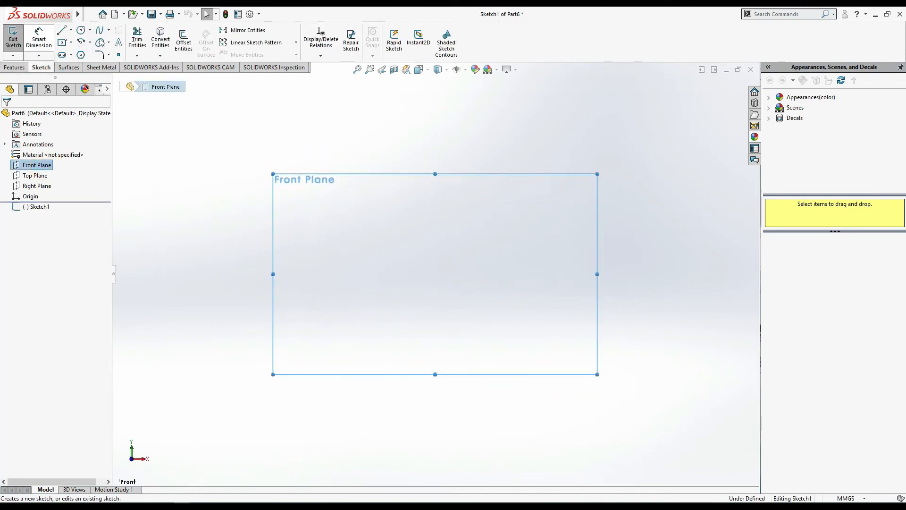
click(62, 42)
click(436, 274)
click(508, 209)
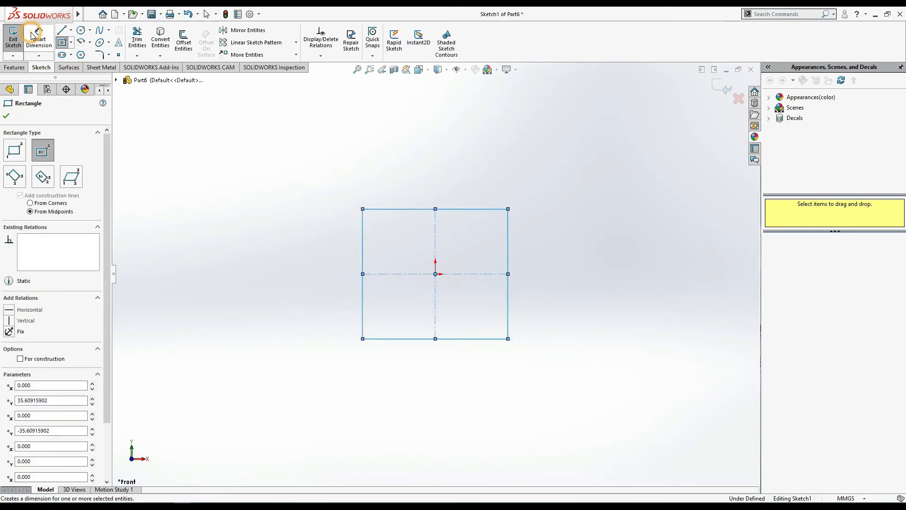
- Dimension the rectangle's top edge and set its width to 5 mm
click(32, 40)
click(393, 209)
click(396, 181)
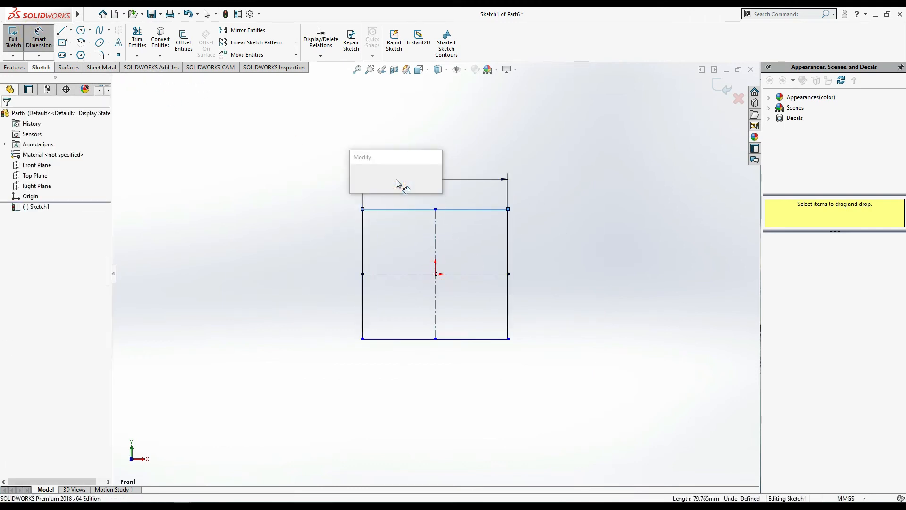
text(5)
key(Return)
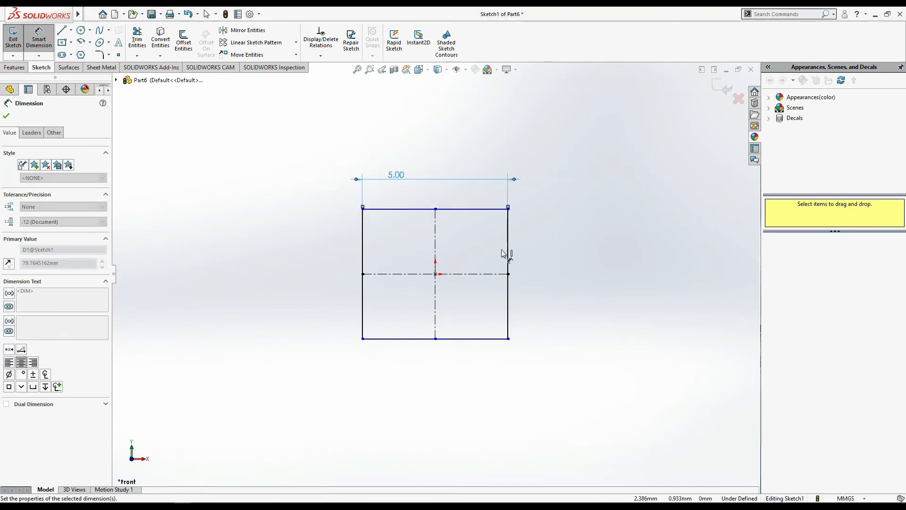
- Dimension the rectangle's right edge, set its height to 5 mm, and end dimensioning
click(510, 257)
click(549, 258)
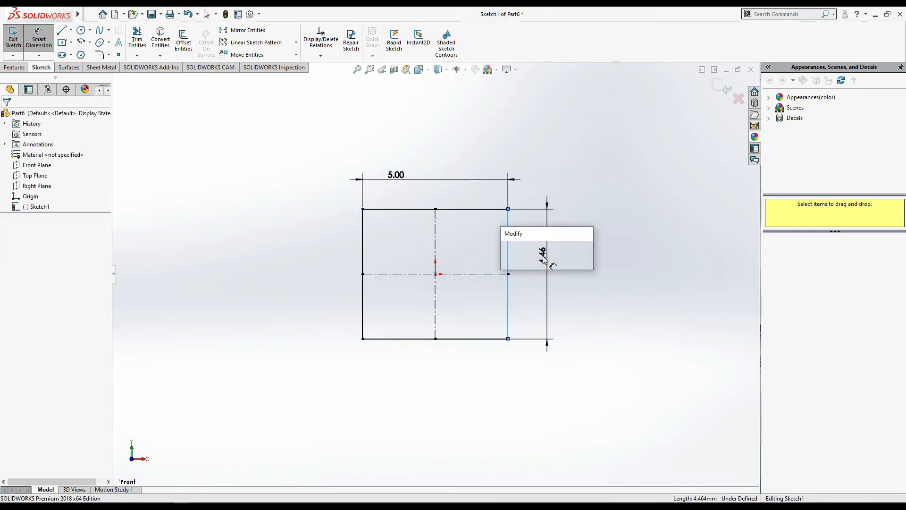
text(5)
key(Return)
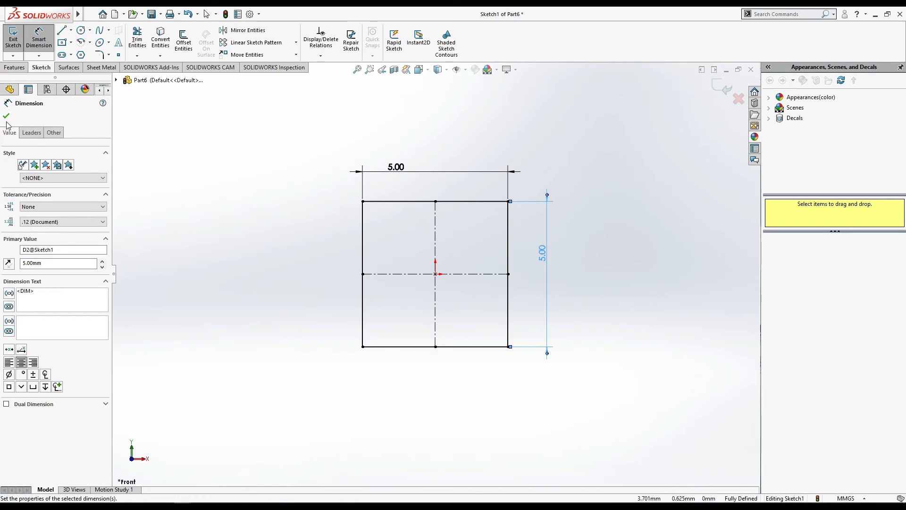
click(6, 116)
key(f)
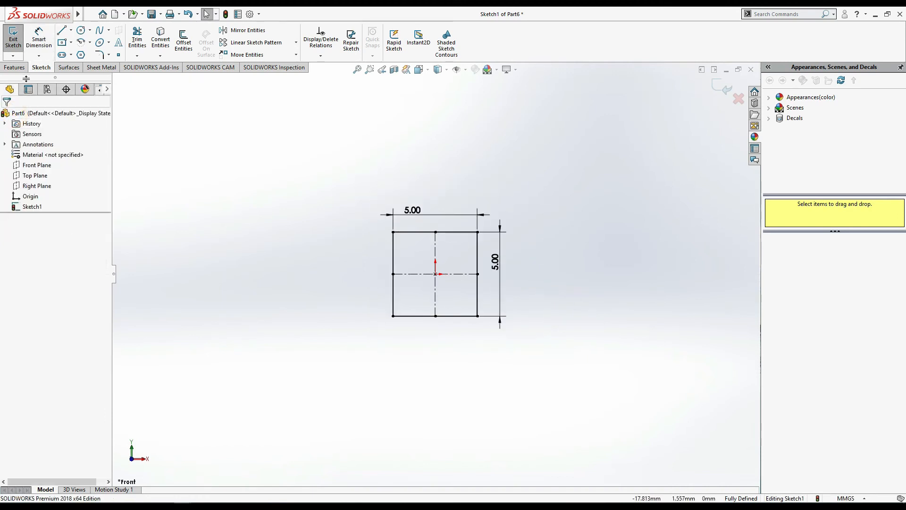
- Start a Blind boss extrusion of the square and turn on Thin Feature, leaving Direction 2 off
click(15, 67)
click(21, 44)
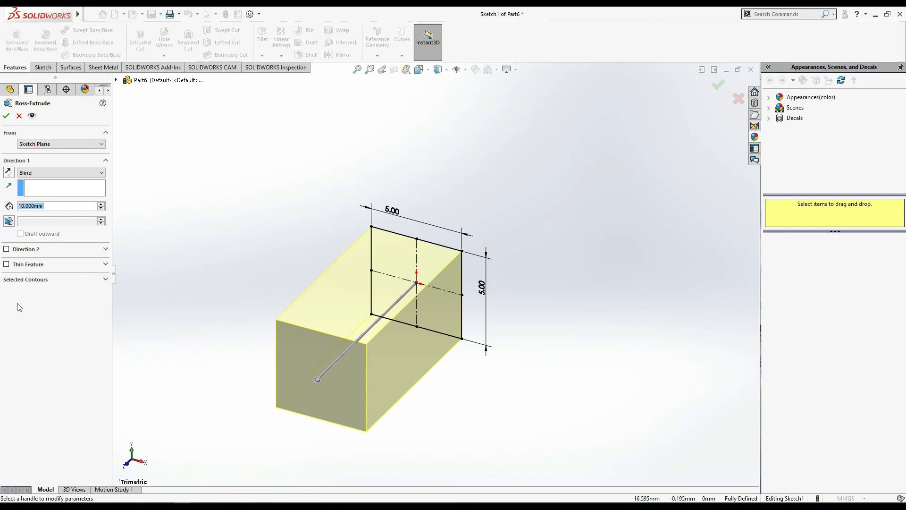
click(7, 265)
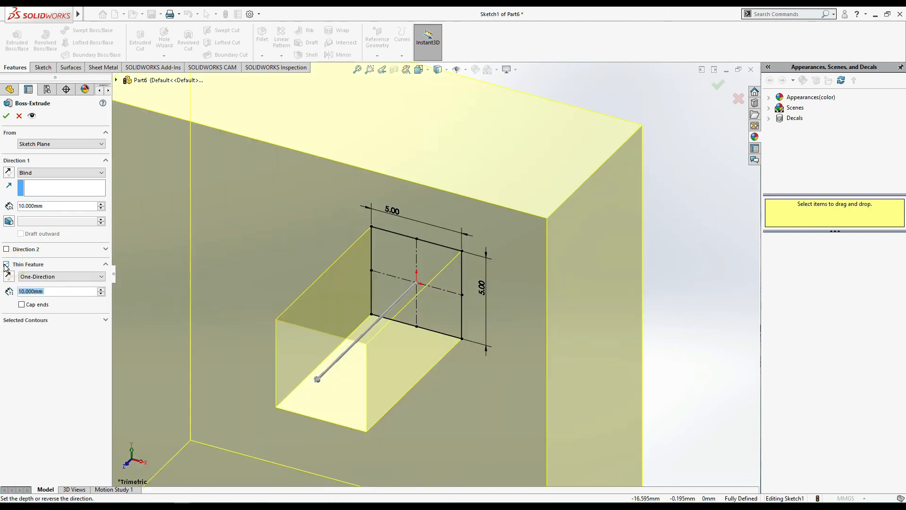
click(6, 250)
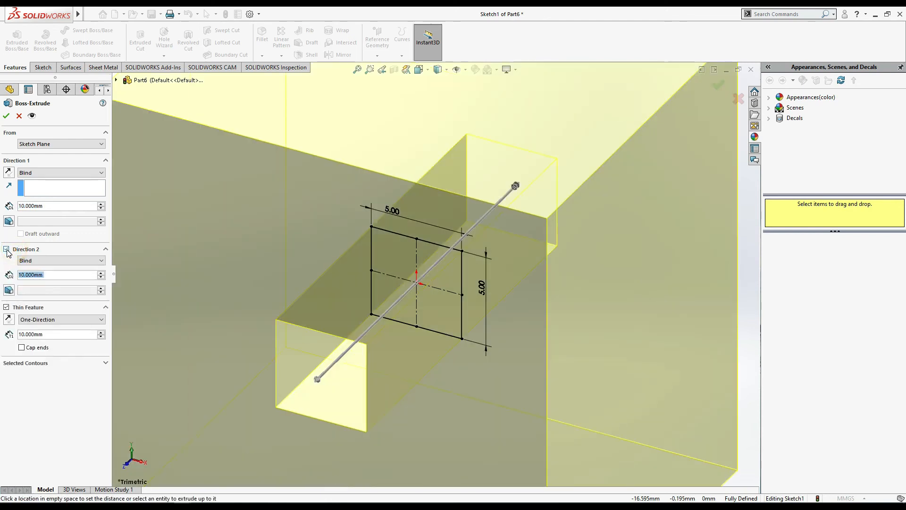
click(6, 249)
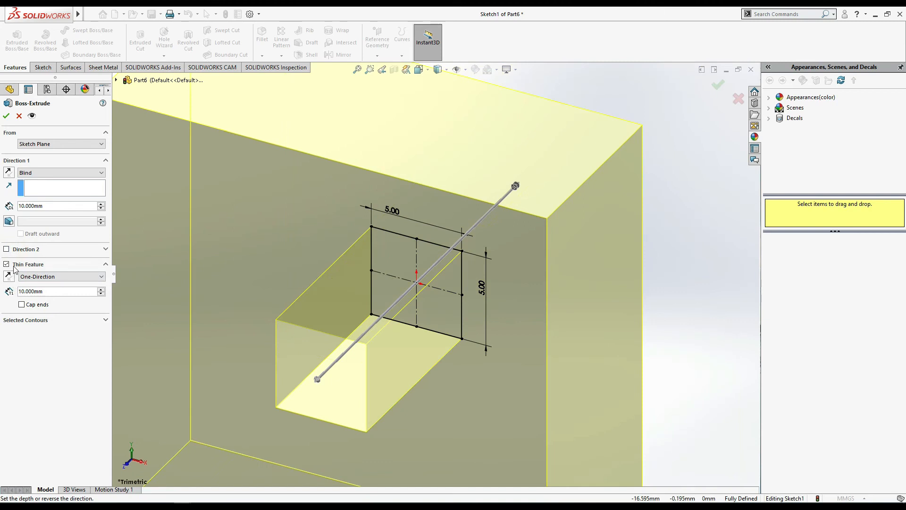
scroll(542, 366, up, 2)
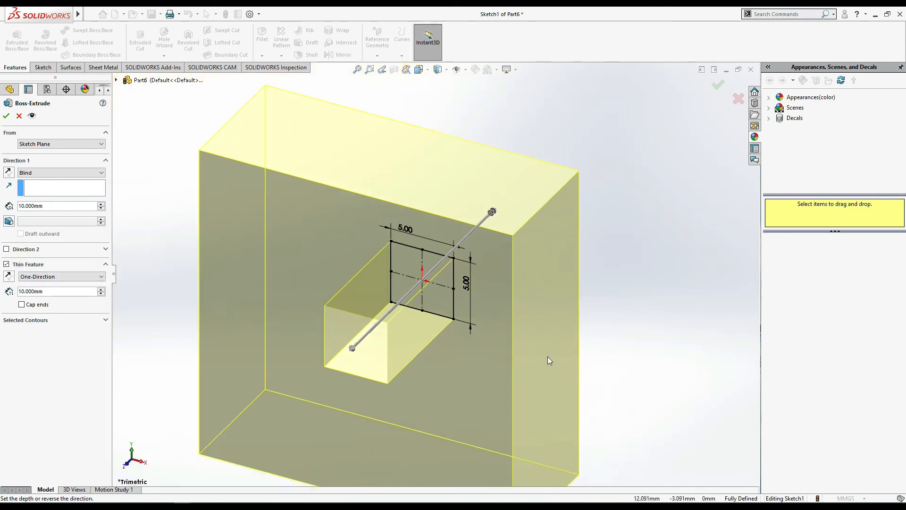
scroll(532, 324, up, 3)
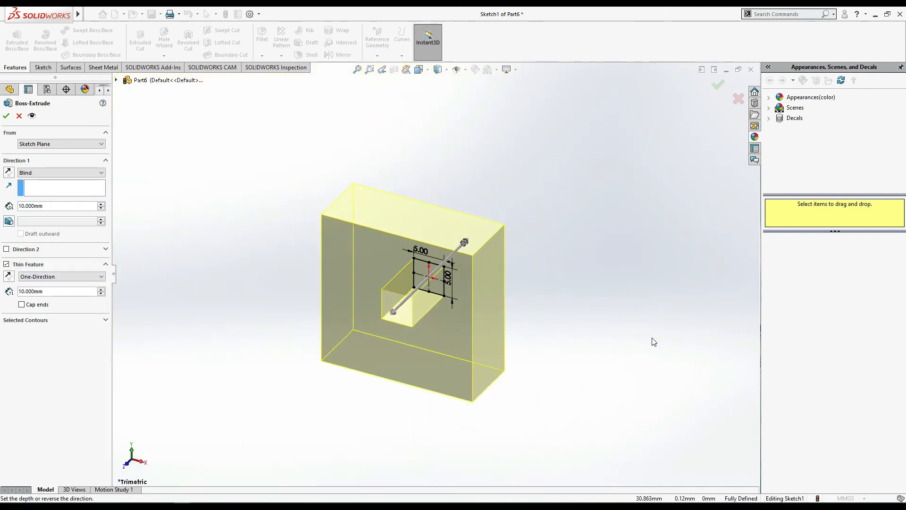
- Set the thin wall thickness to 1 mm and the Blind extrusion depth to 15 mm
click(41, 293)
text(1)
key(Return)
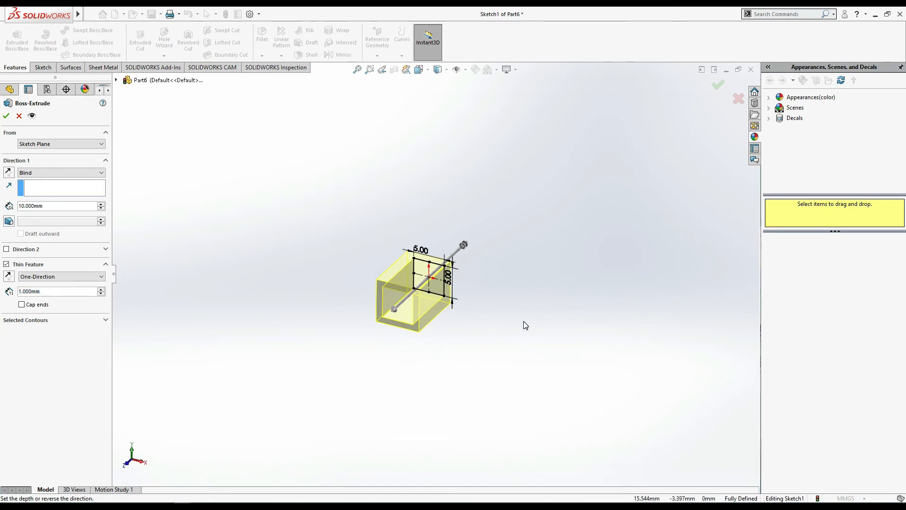
middle_drag(505, 319, 467, 322)
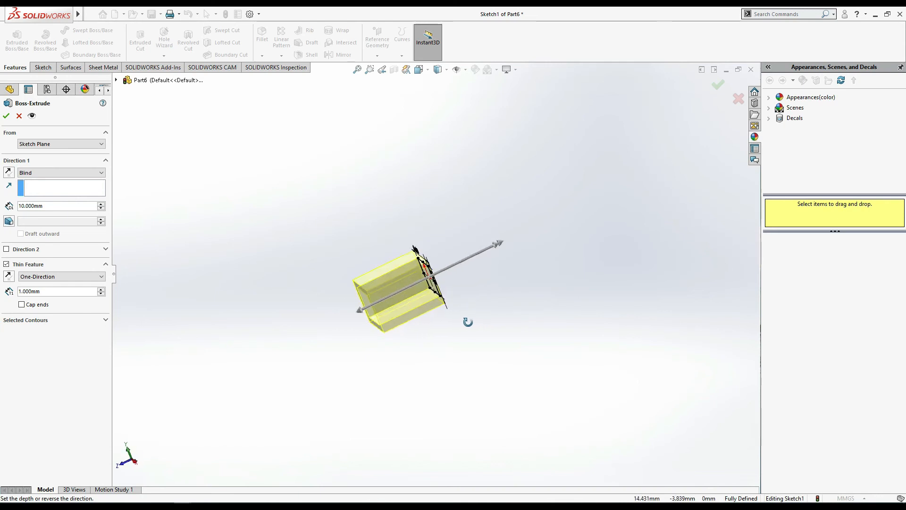
click(53, 208)
text(15)
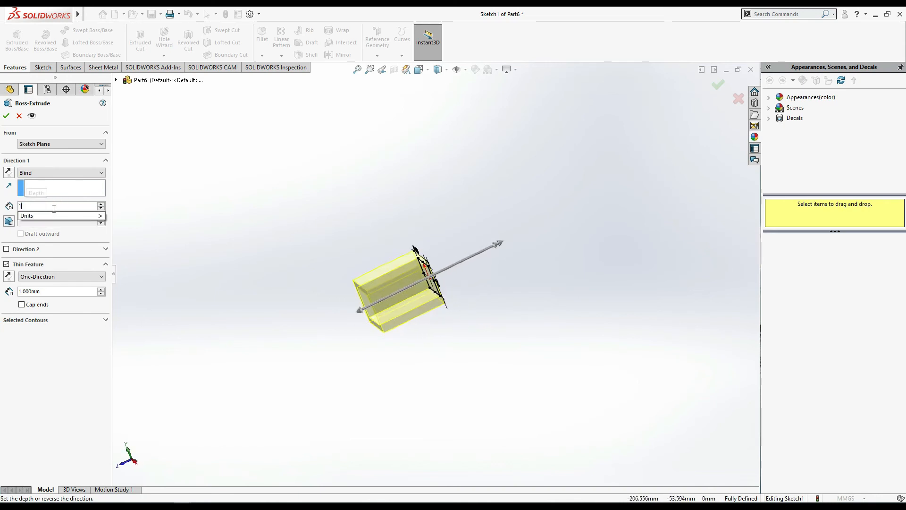
key(Return)
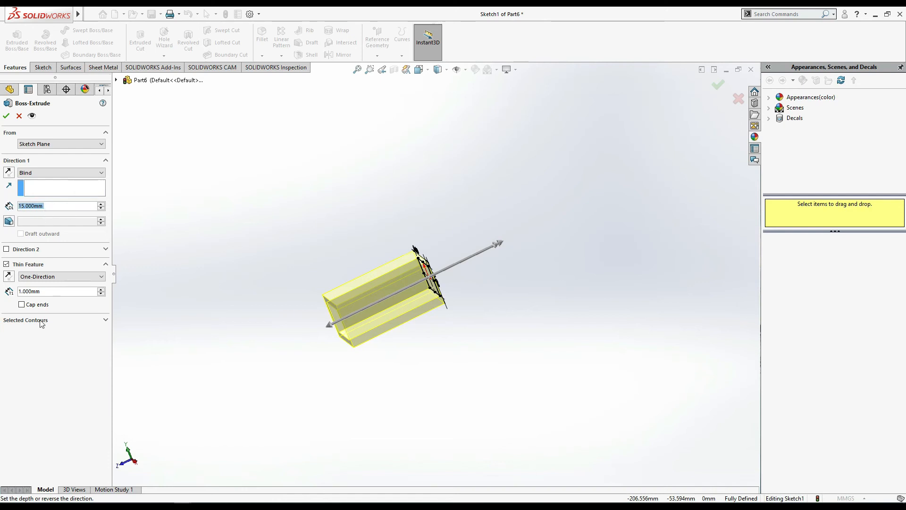
- Reduce the thin feature's wall thickness to 0.25 mm
middle_drag(305, 344, 340, 346)
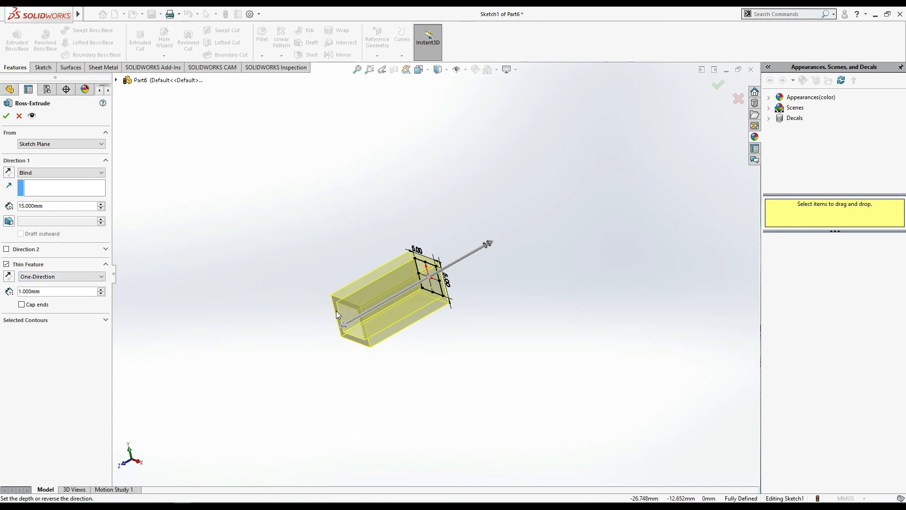
double_click(51, 292)
text(0.)
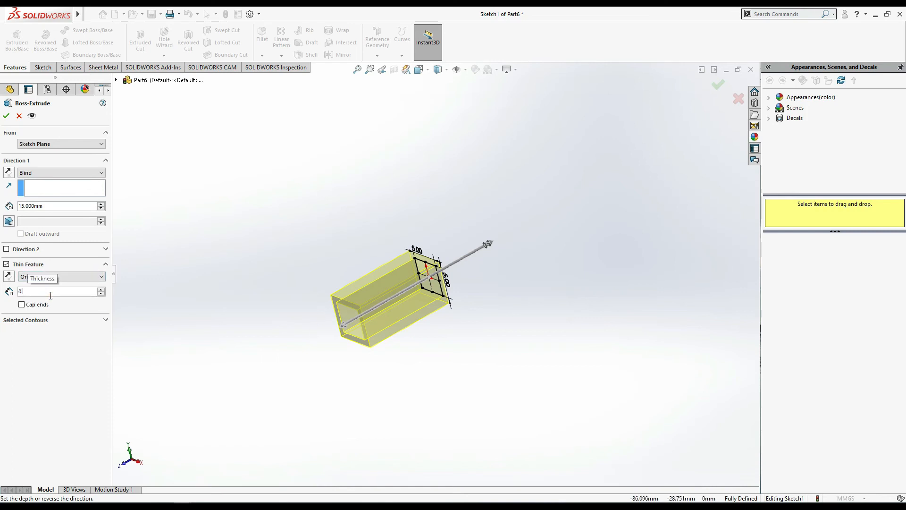
text(25)
key(Return)
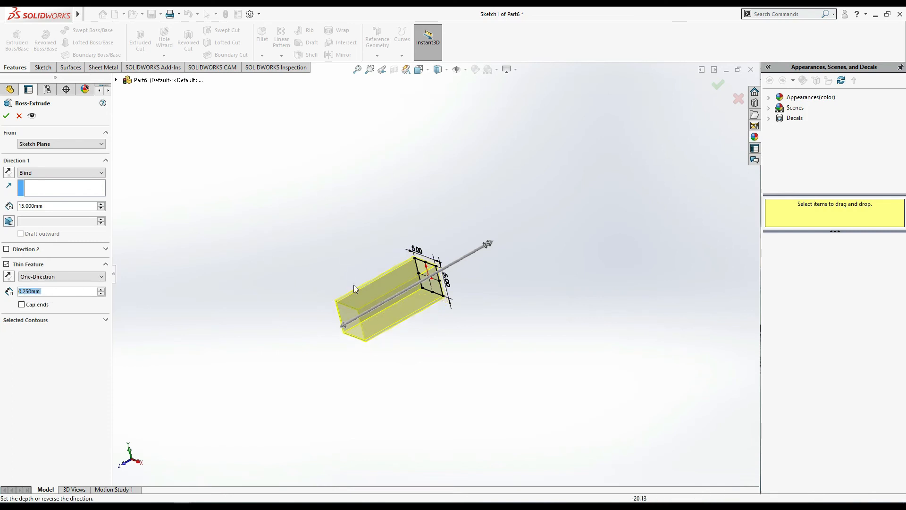
- Try the Cap ends option on the thin extrusion and turn it off again
scroll(325, 326, down, 1)
scroll(378, 323, down, 5)
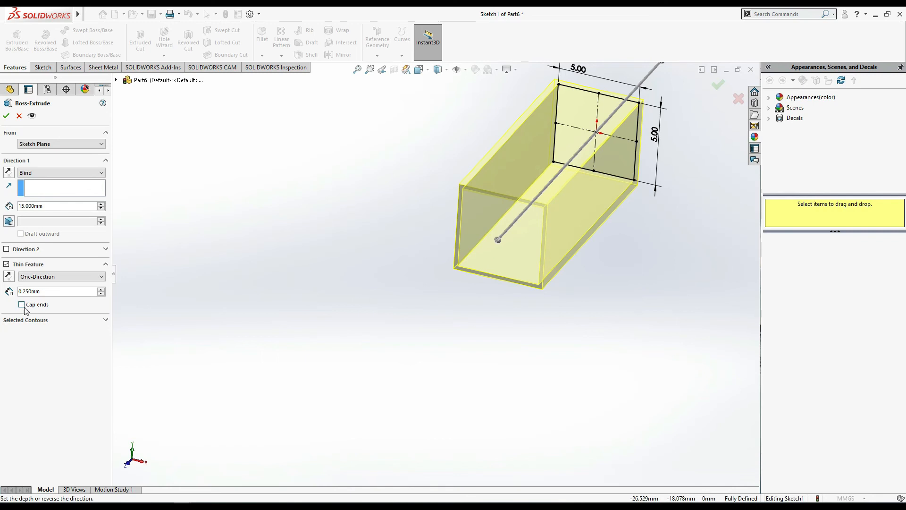
scroll(148, 378, up, 2)
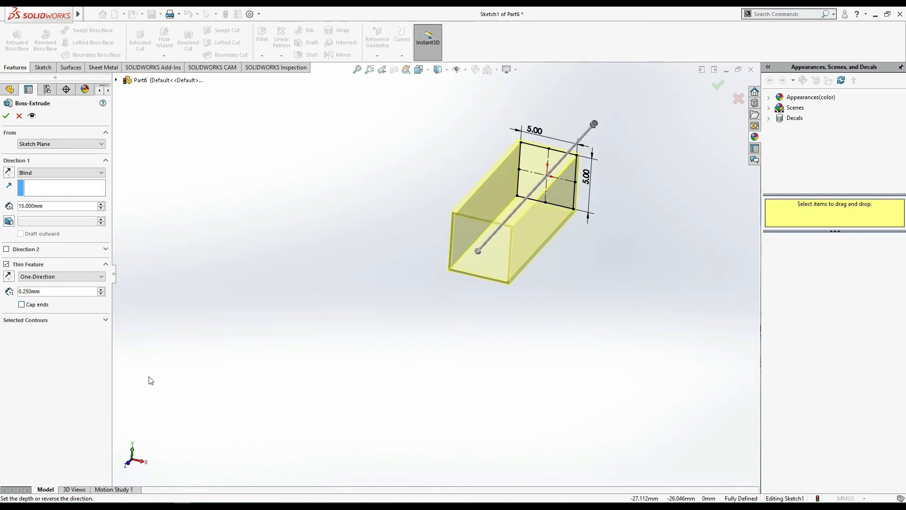
click(22, 304)
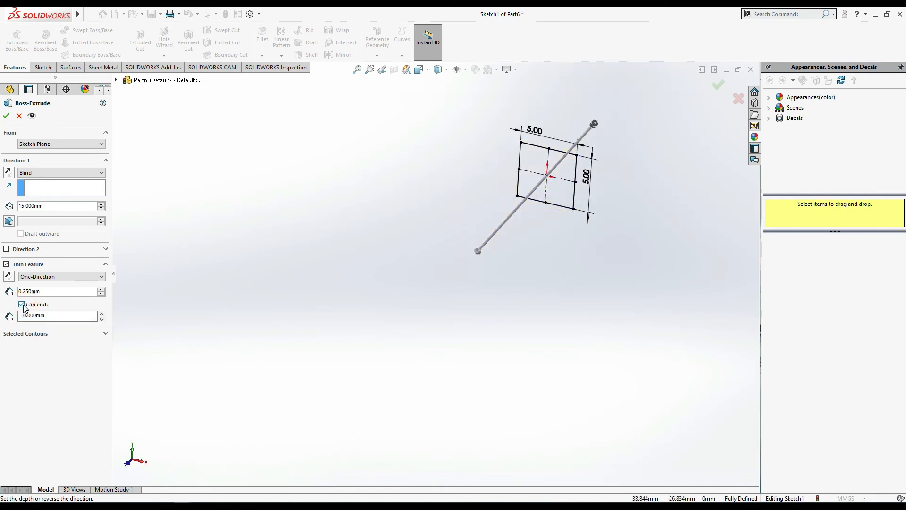
click(22, 305)
- Set the thin feature's wall type to Mid-Plane and inspect the wall at the open end
middle_drag(690, 352, 612, 348)
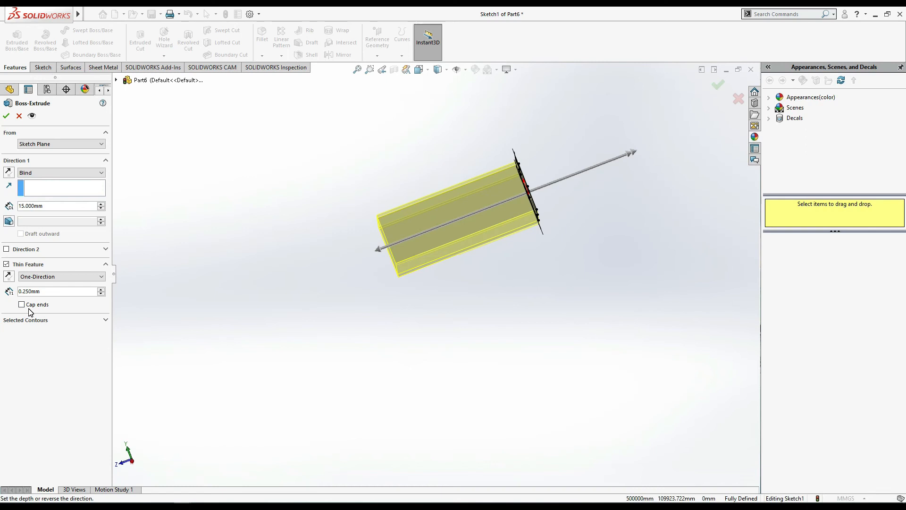
click(72, 281)
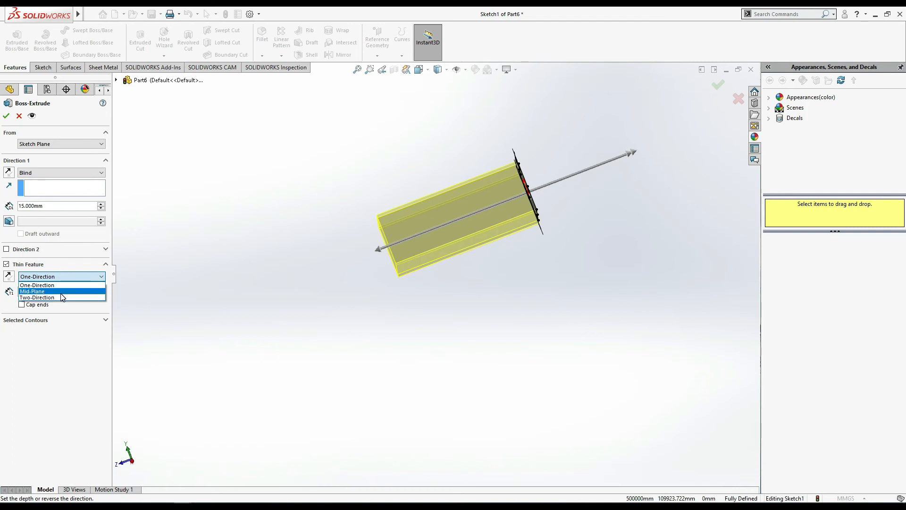
click(61, 293)
mouse_move(386, 390)
middle_down()
mouse_move(437, 392)
mouse_move(505, 372)
mouse_move(512, 382)
mouse_move(345, 394)
mouse_move(302, 411)
middle_up()
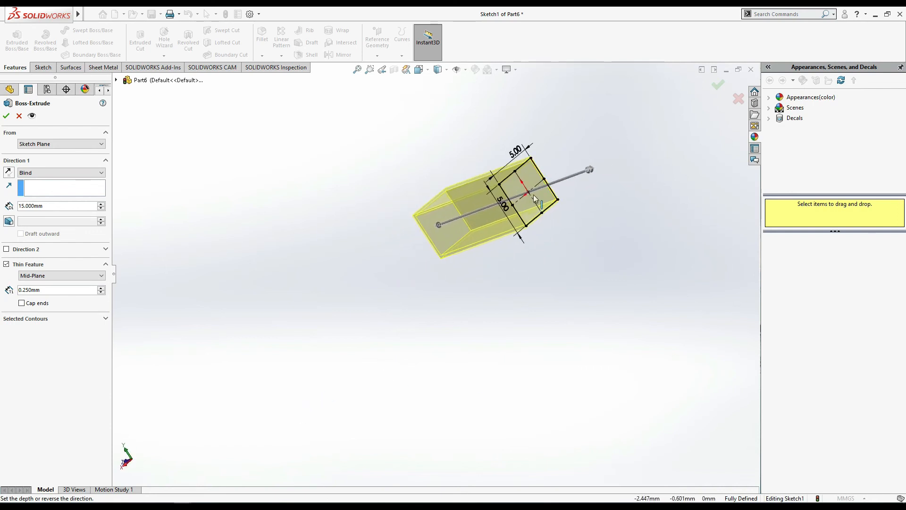
scroll(462, 224, down, 2)
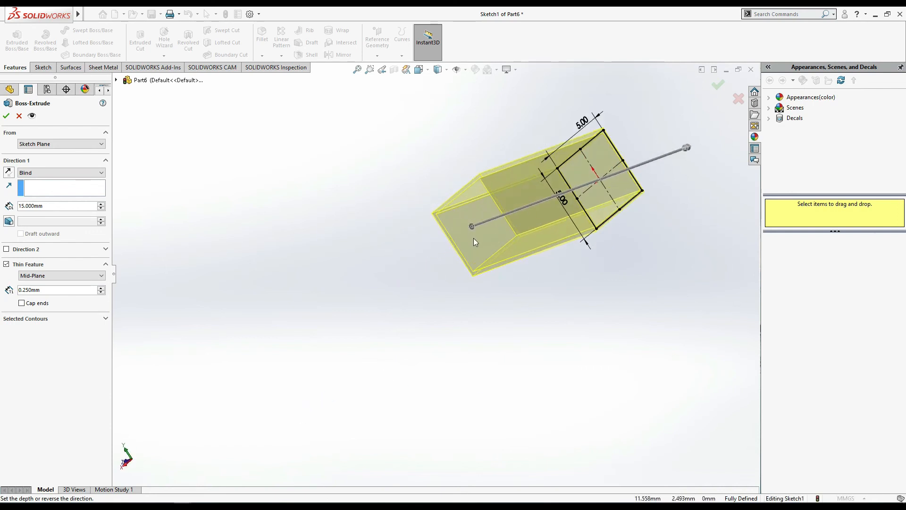
scroll(474, 238, down, 2)
scroll(457, 244, down, 3)
- Switch the thin wall type to One-Direction for comparison and return it to Mid-Plane
click(86, 275)
click(73, 289)
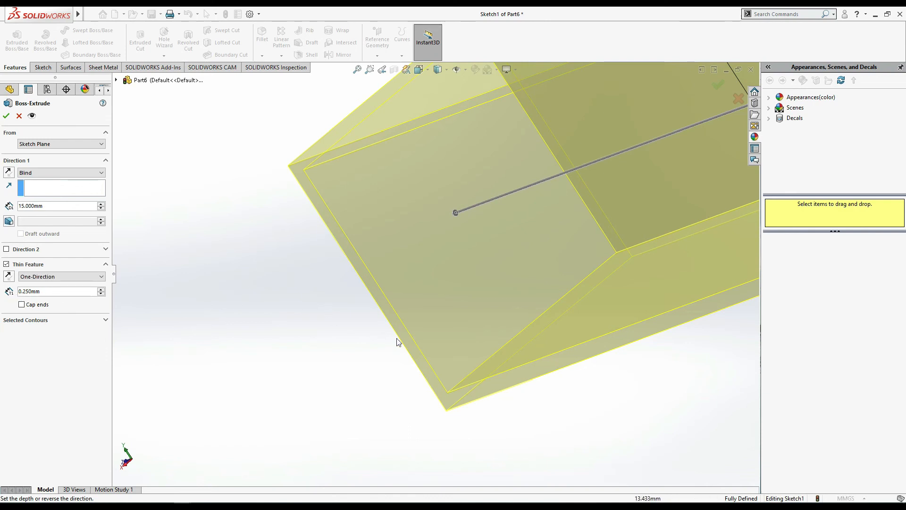
click(43, 277)
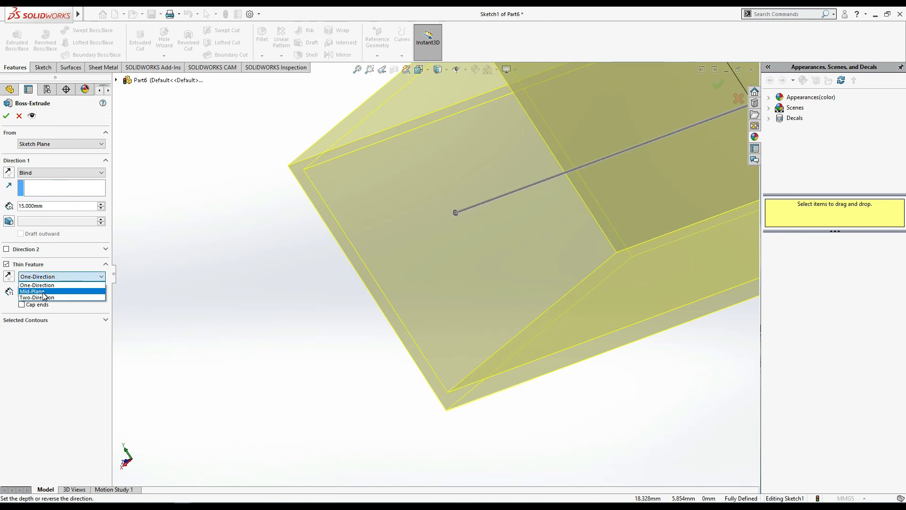
click(67, 291)
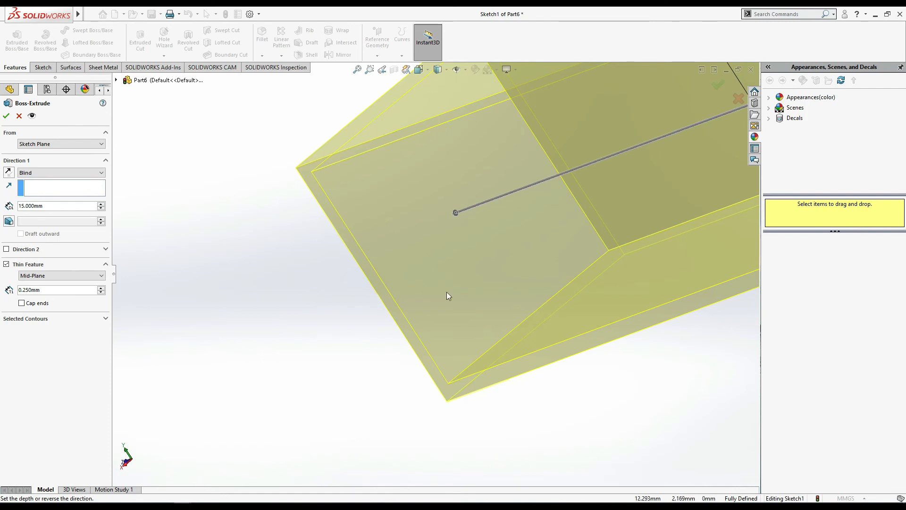
- Examine the mid-plane wall preview from several angles and orient the model to the Isometric view
scroll(447, 295, up, 2)
scroll(378, 420, up, 2)
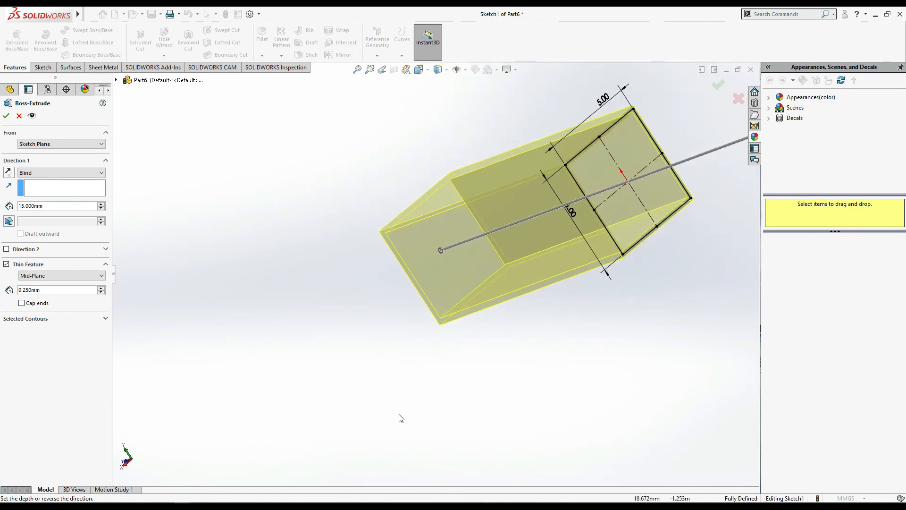
middle_drag(491, 382, 380, 391)
middle_drag(672, 338, 453, 375)
click(418, 69)
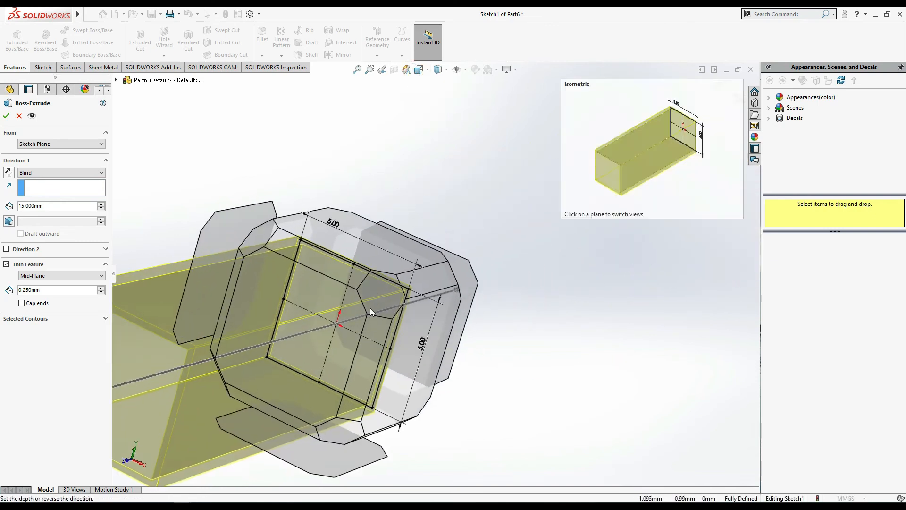
click(384, 296)
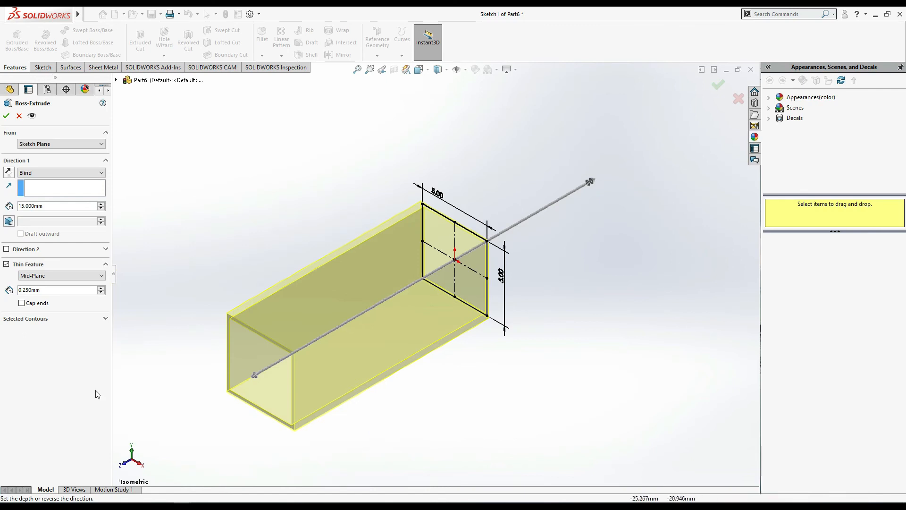
click(76, 276)
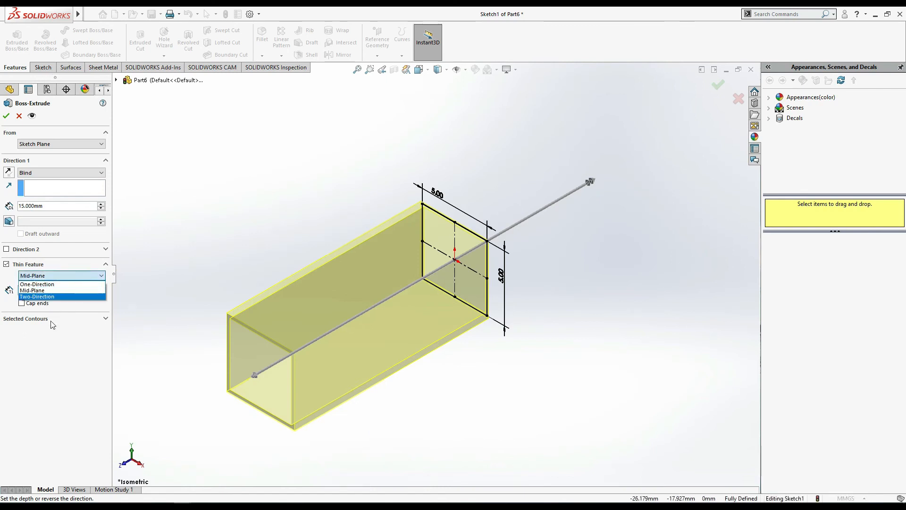
click(56, 340)
click(61, 293)
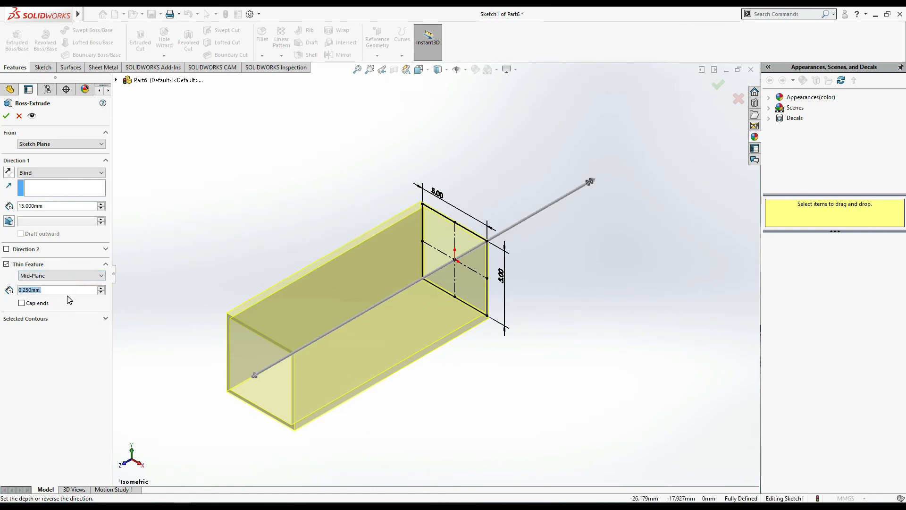
- Try a 3 mm wall thickness on the thin feature, set it to 1.5 mm instead and inspect the preview
text(3)
key(Return)
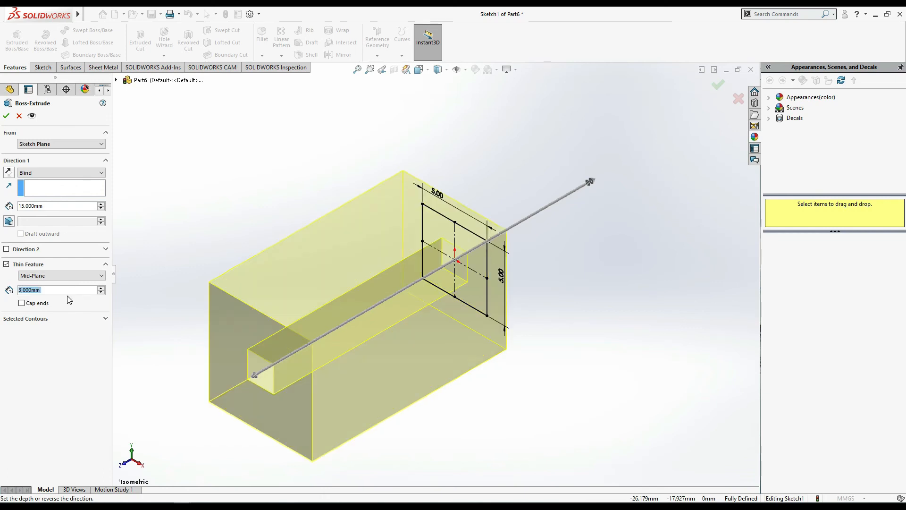
text(1.5)
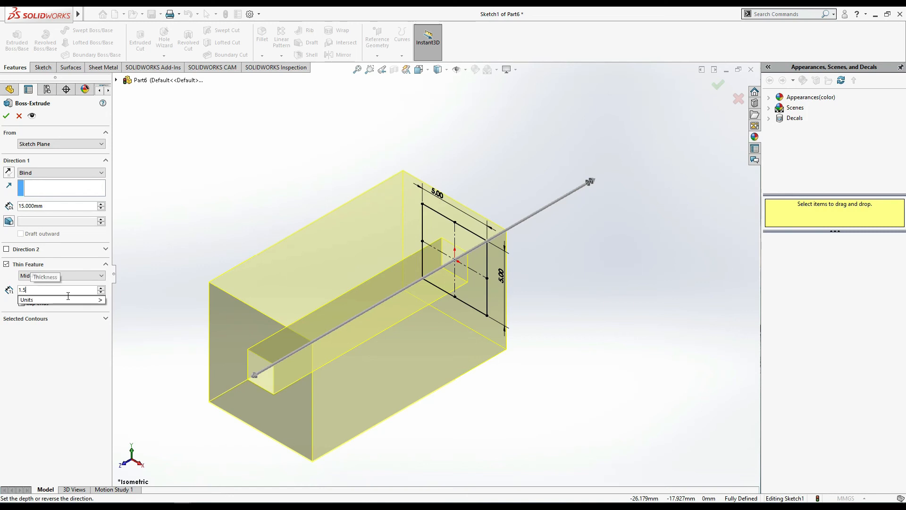
key(Return)
mouse_move(481, 439)
middle_down()
mouse_move(497, 427)
mouse_move(511, 437)
mouse_move(511, 414)
middle_up()
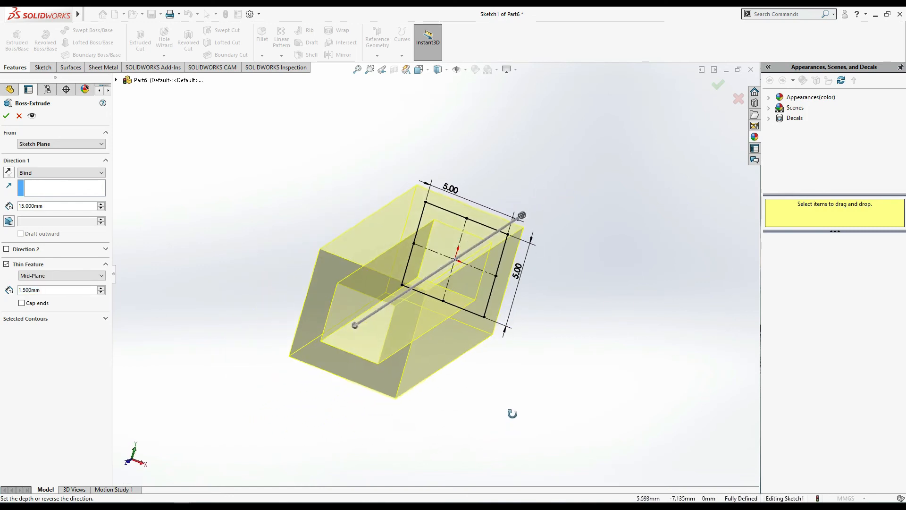
- Compare the 1.5 mm wall with the One-Direction type and return the thin feature to Mid-Plane
click(76, 276)
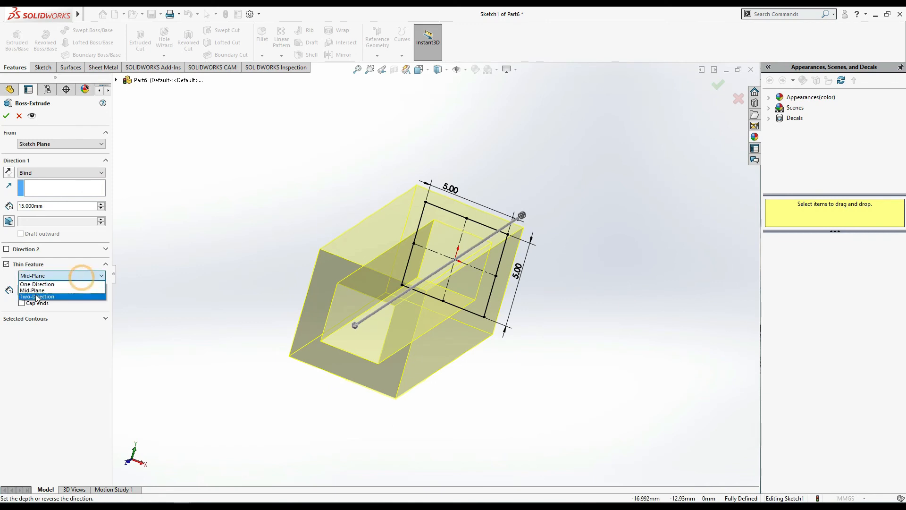
click(52, 283)
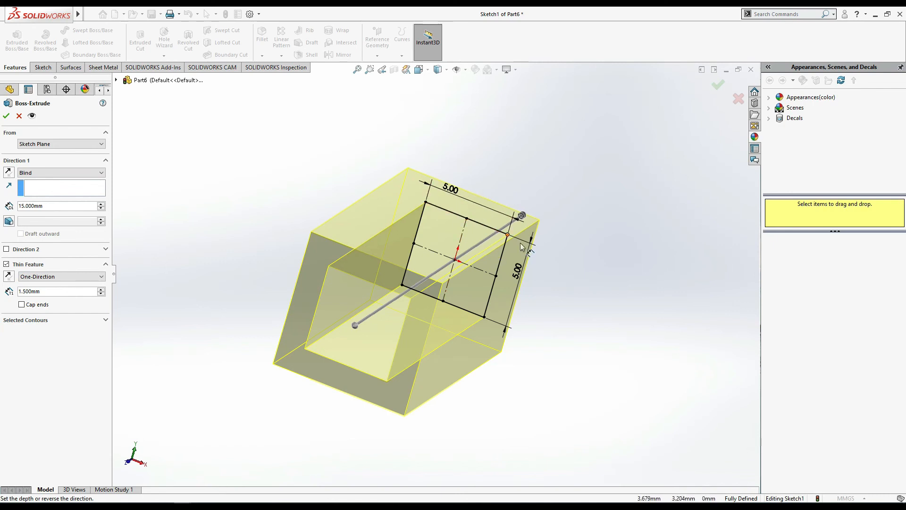
click(100, 277)
click(58, 292)
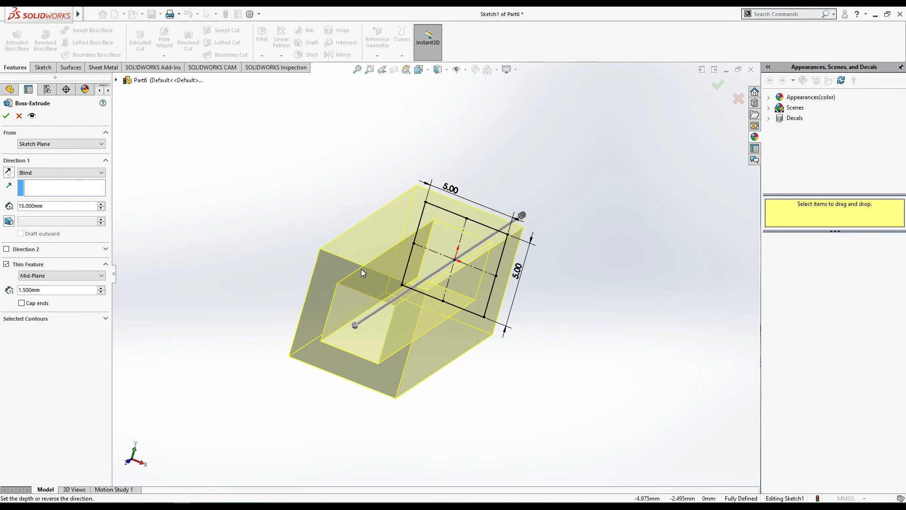
- Try the Two-Direction wall type on the thin feature and switch it back to Mid-Plane
click(52, 276)
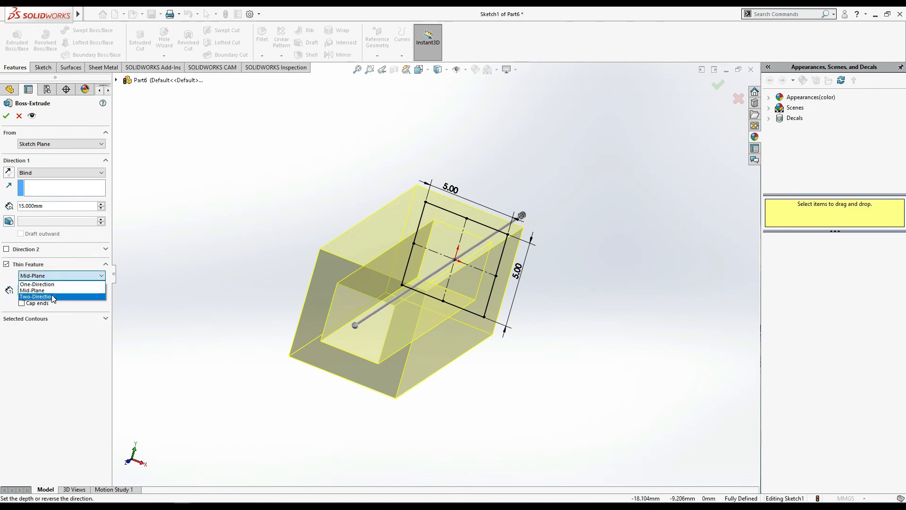
click(52, 297)
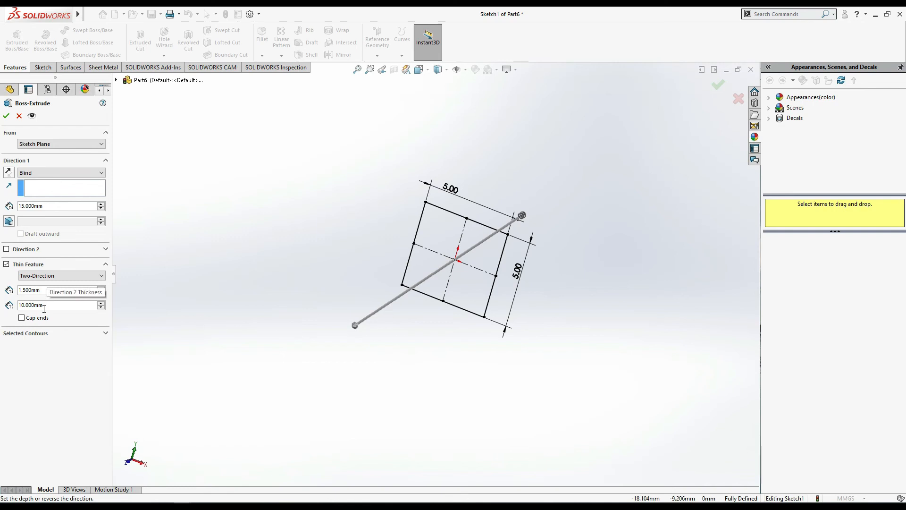
click(59, 275)
click(56, 290)
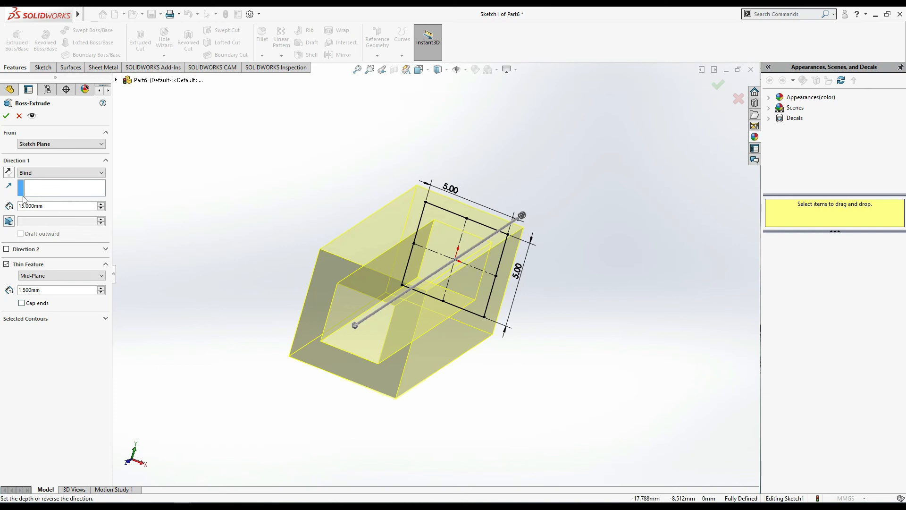
- Accept the thin extrusion of the square and view the resulting tube from another angle
click(7, 116)
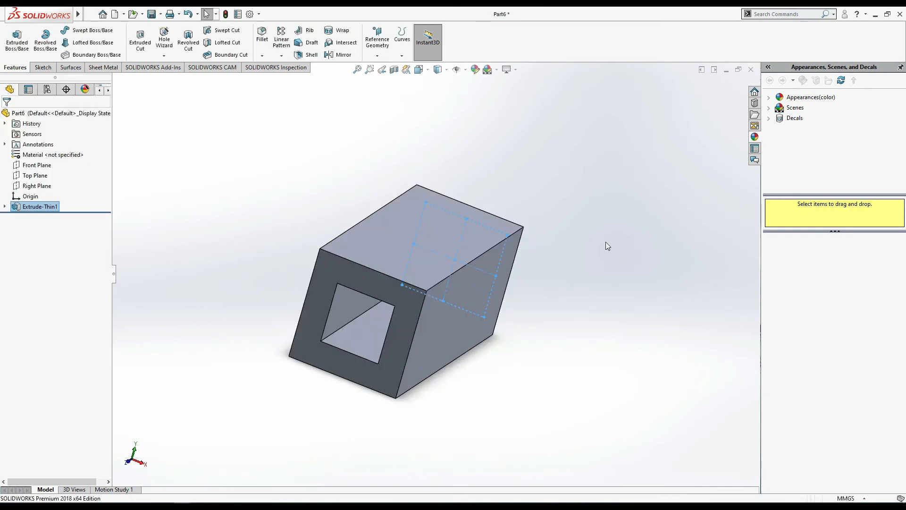
middle_drag(508, 378, 377, 365)
- Reopen the thin extrusion's definition to examine its Selected Contours option and exit without changing the feature
click(17, 39)
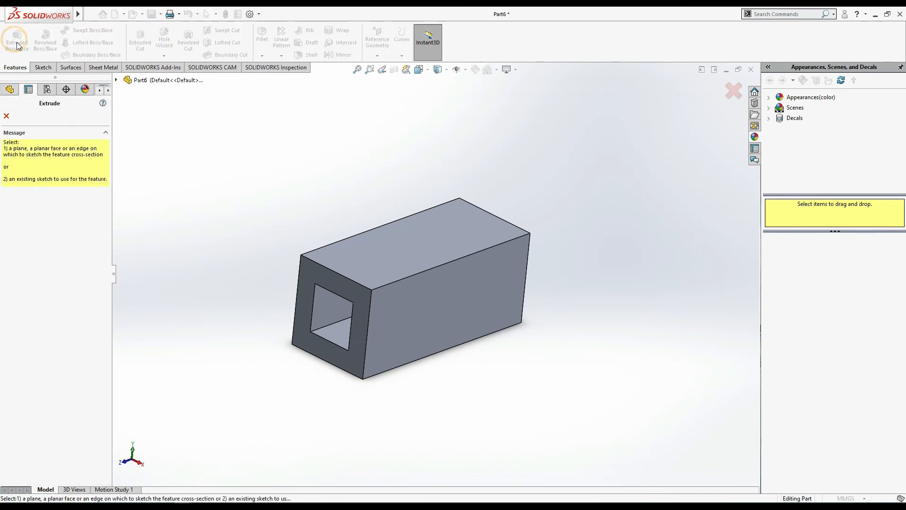
click(8, 117)
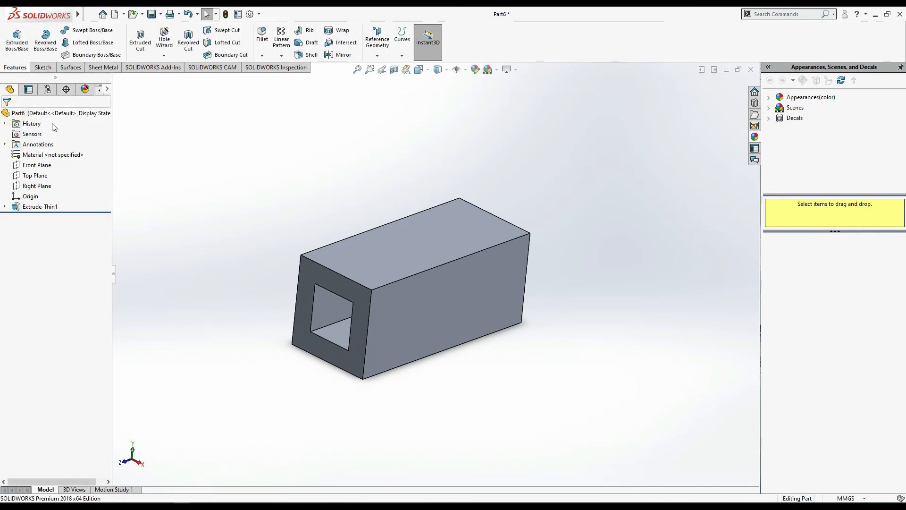
click(40, 207)
click(53, 182)
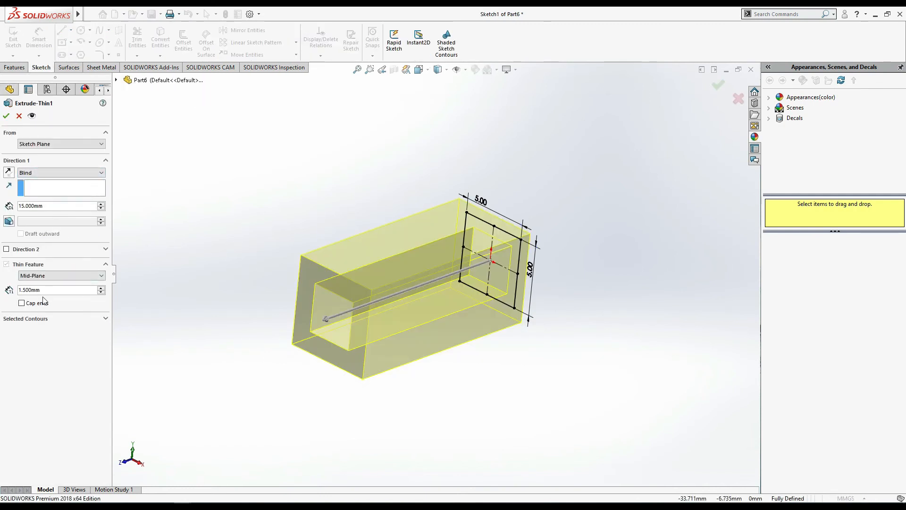
click(56, 319)
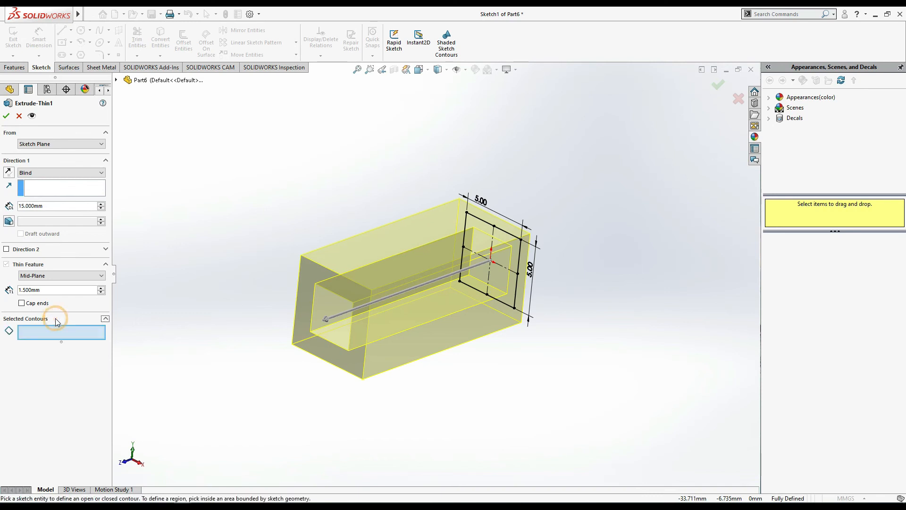
click(19, 115)
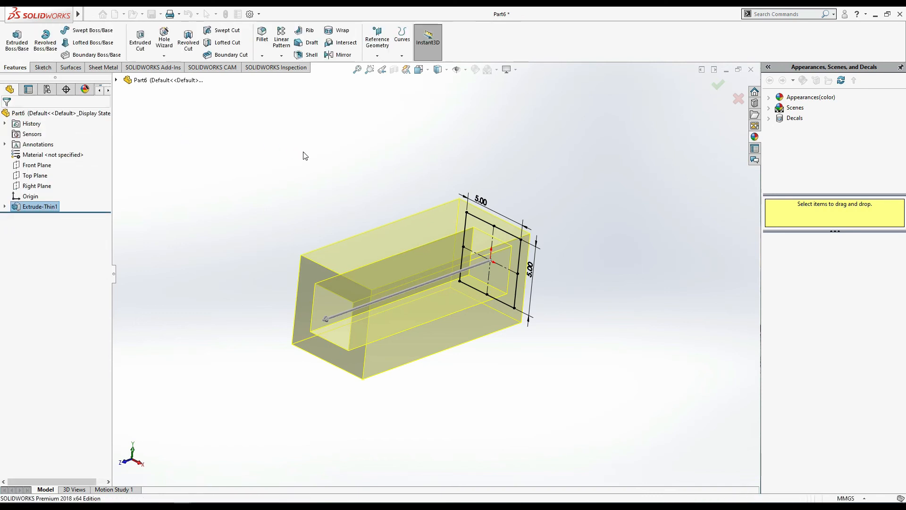
- Create a new part and start a sketch on the Front Plane
click(116, 14)
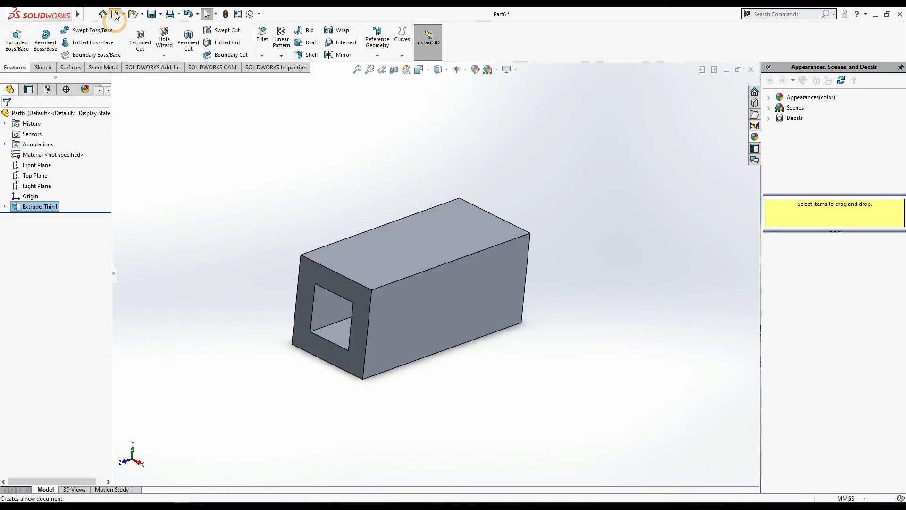
double_click(212, 238)
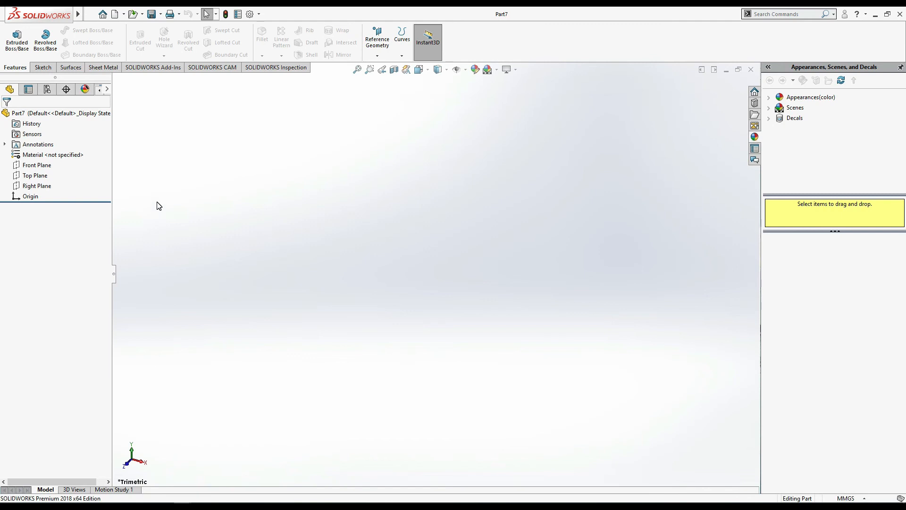
click(39, 166)
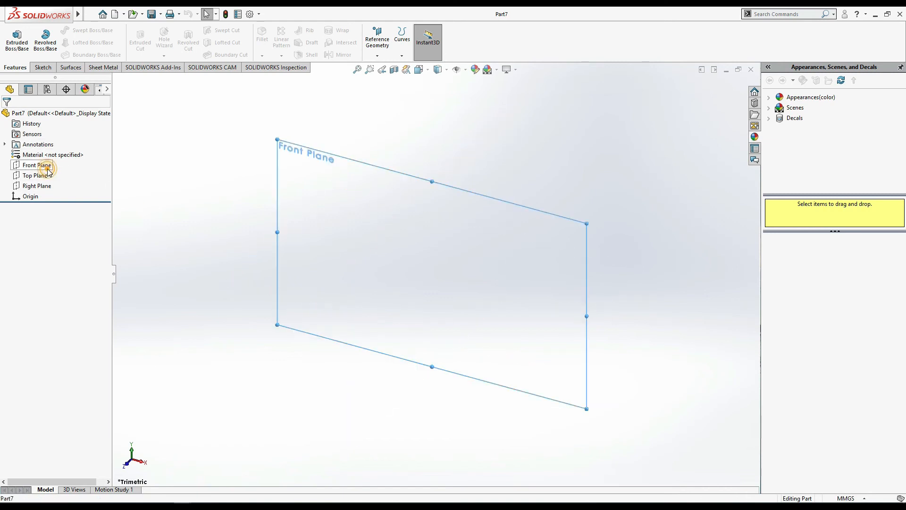
click(64, 161)
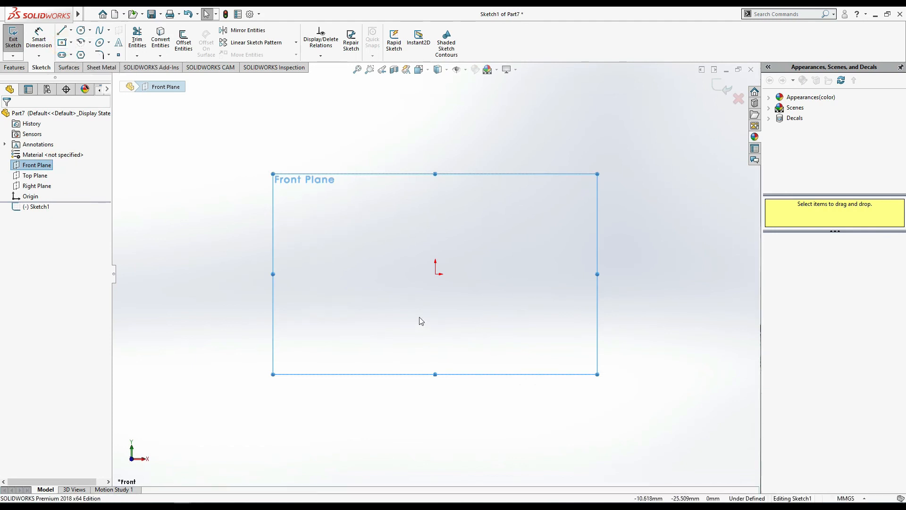
- Sketch a center rectangle about 97 by 62 mm, centred on the origin
click(62, 42)
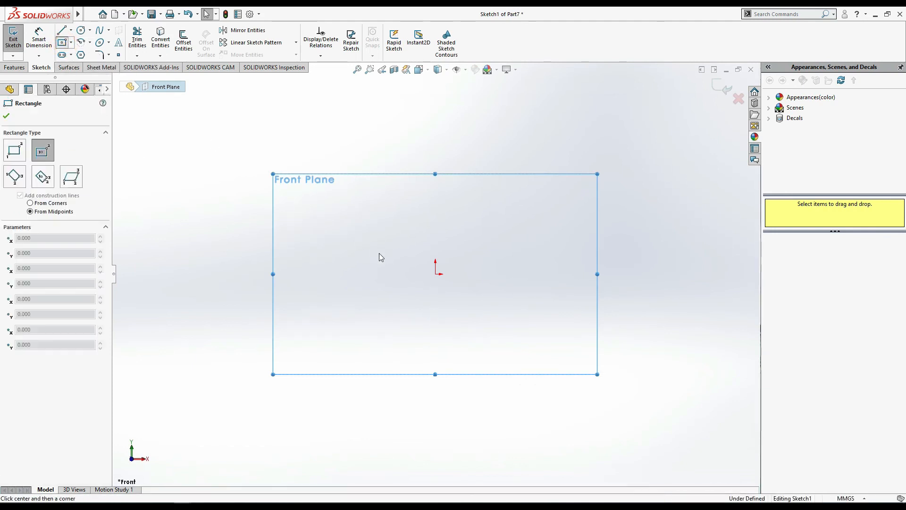
click(436, 274)
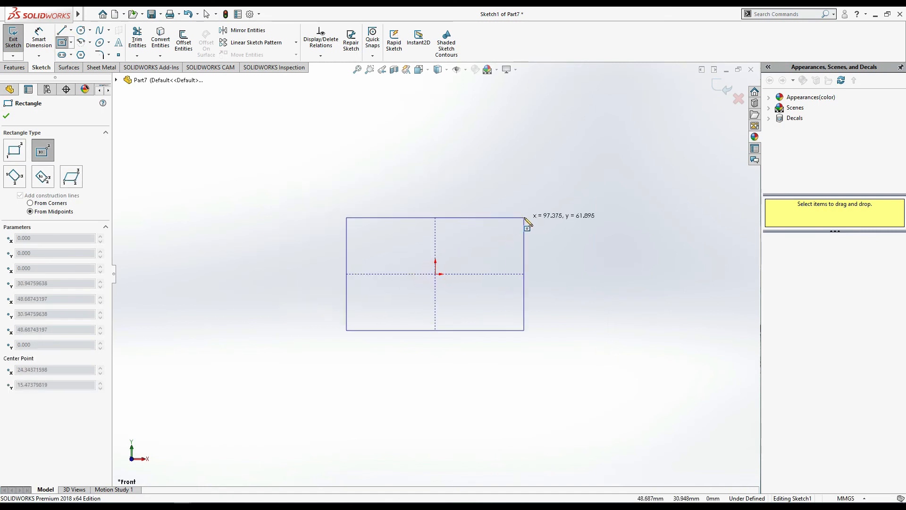
click(524, 217)
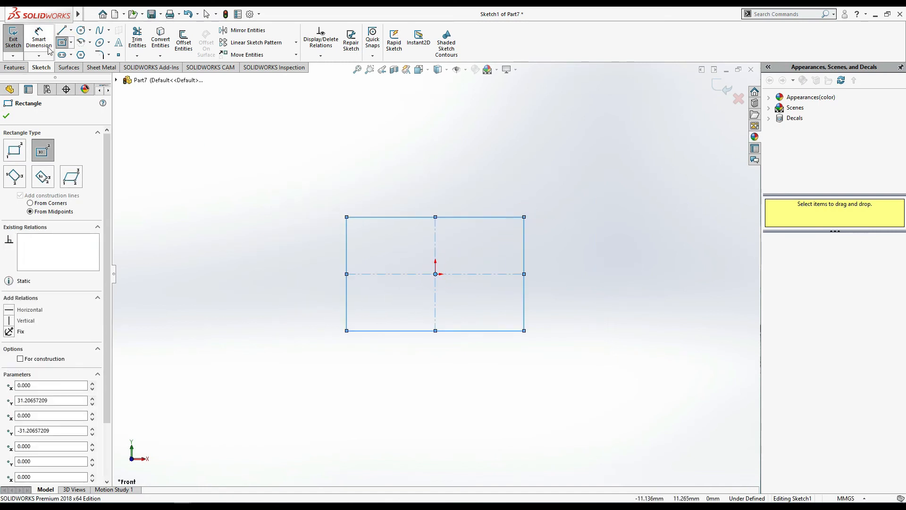
- Sketch four circles inside the rectangle, one near each corner, with radii of about 6 to 10.5 mm
click(80, 31)
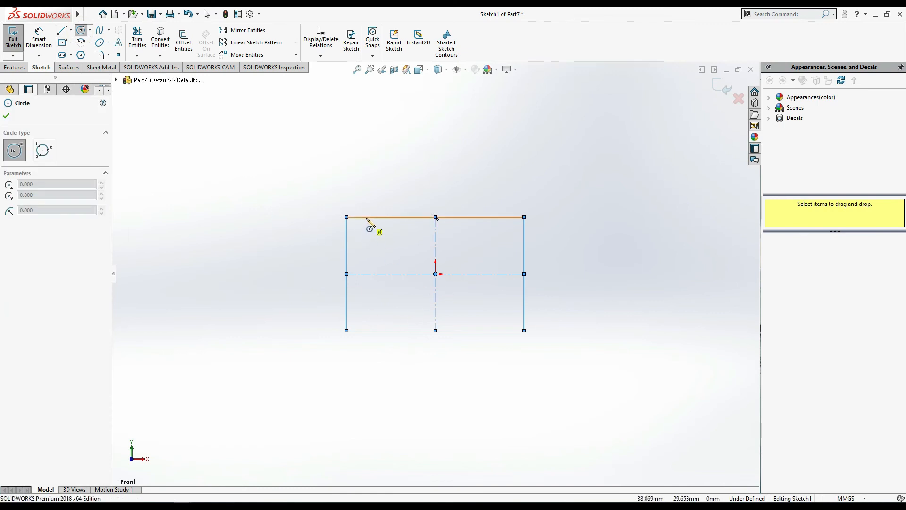
drag(365, 236, 383, 237)
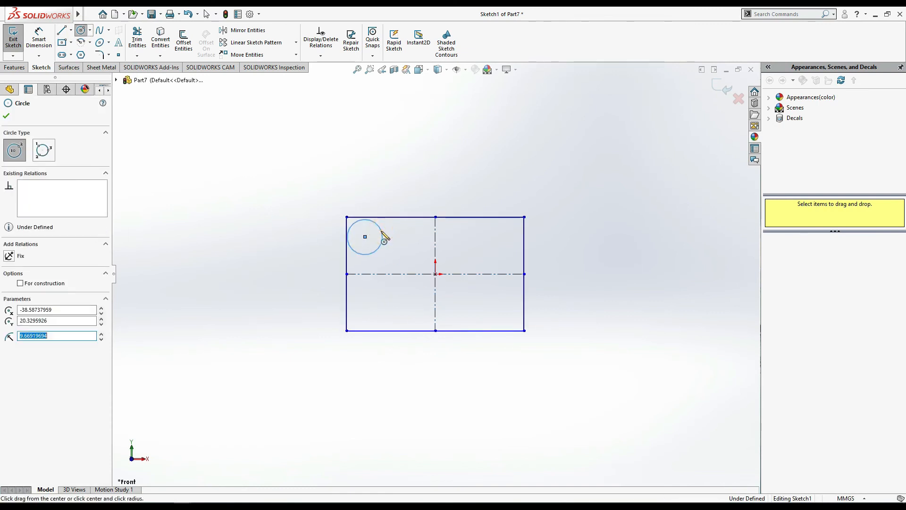
drag(499, 236, 510, 236)
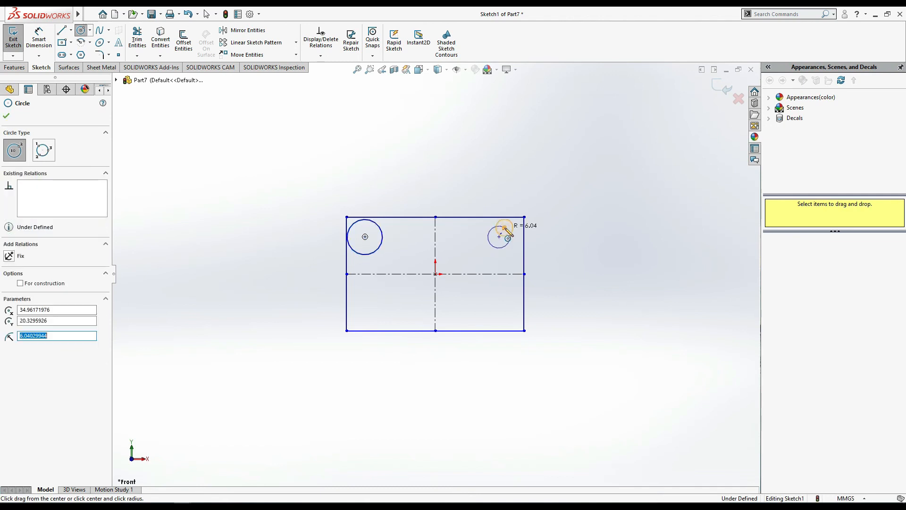
mouse_move(499, 312)
mouse_down()
mouse_move(511, 290)
mouse_move(518, 309)
mouse_up()
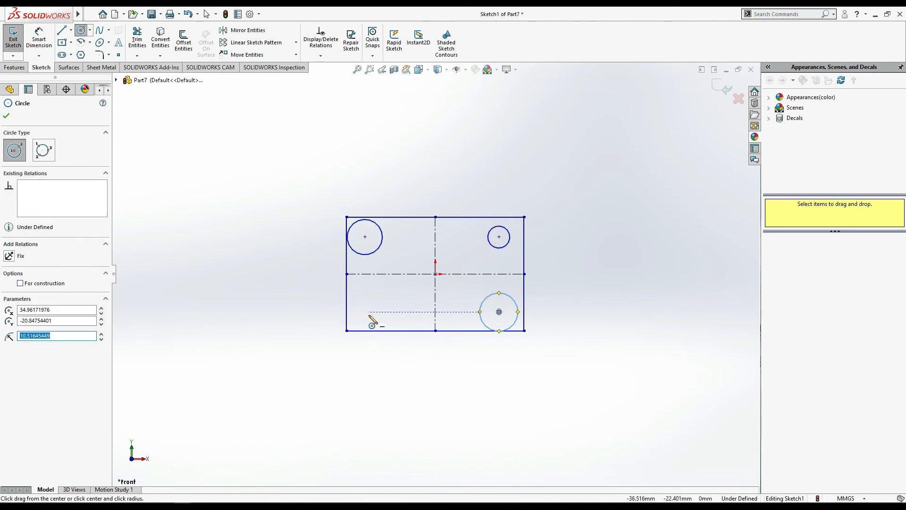
drag(365, 312, 378, 302)
key(Escape)
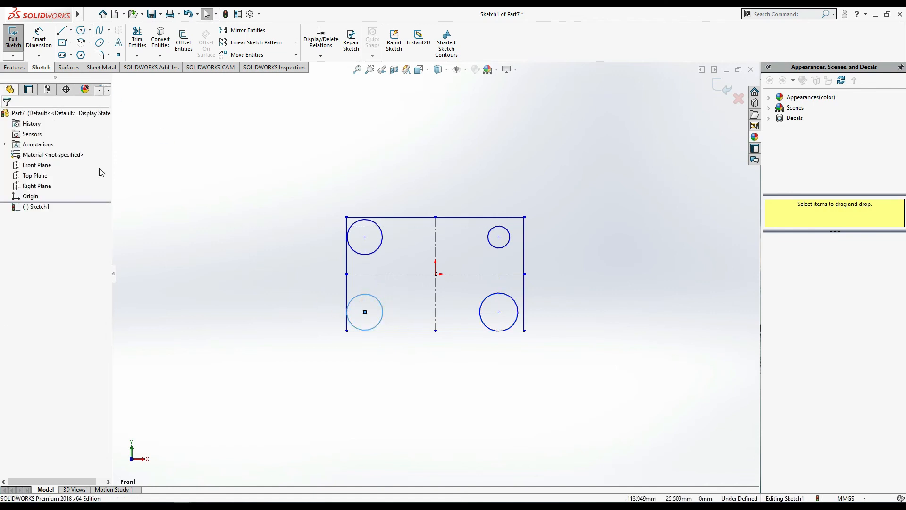
- Apply an Equal relation to all four corner circles
ctrl+click(377, 251)
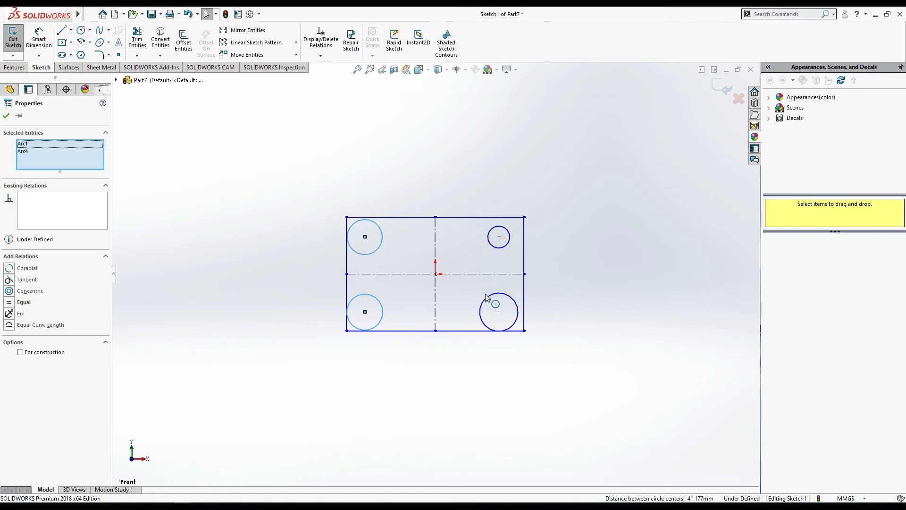
ctrl+click(495, 247)
ctrl+click(485, 298)
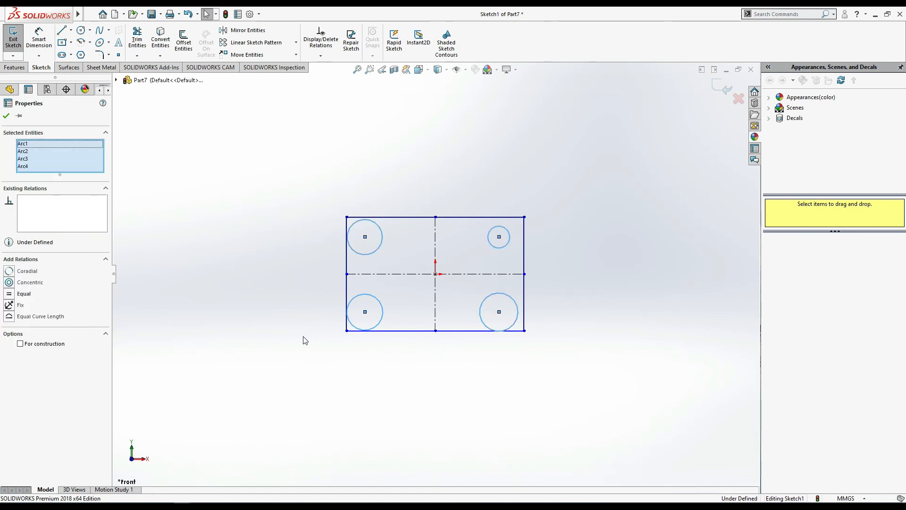
click(9, 295)
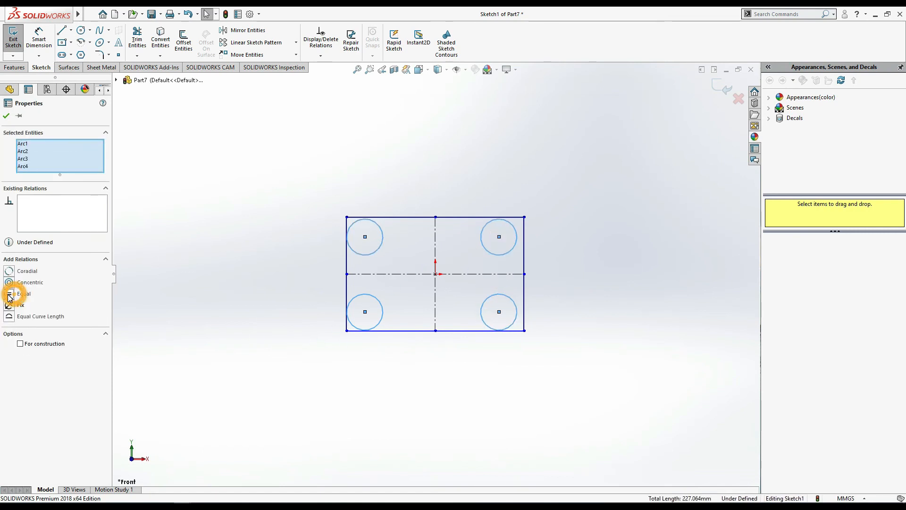
click(397, 114)
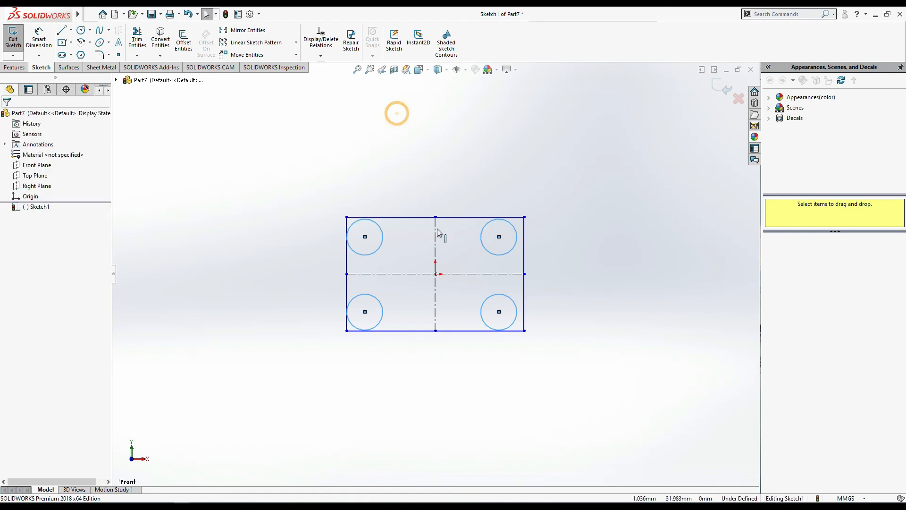
- Apply a Vertical relation between the center points of the two circles on the rectangle's left side
click(366, 238)
ctrl+click(365, 312)
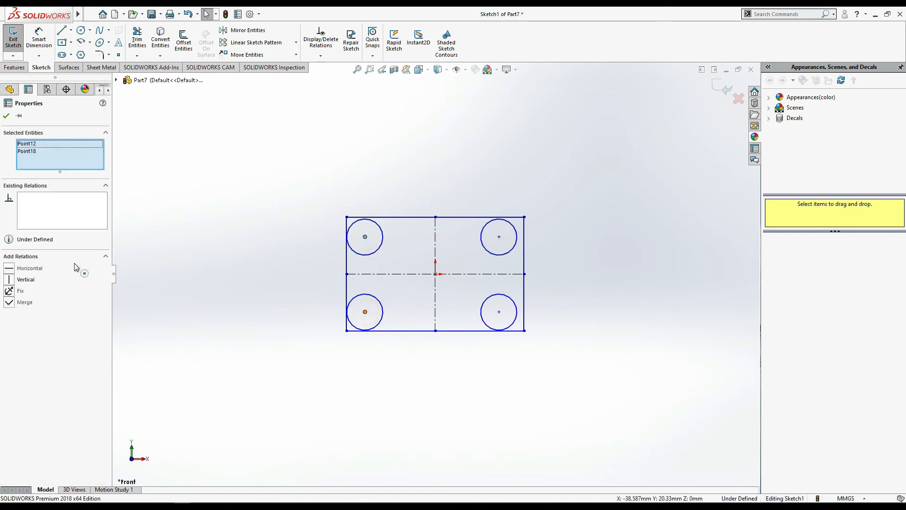
click(7, 279)
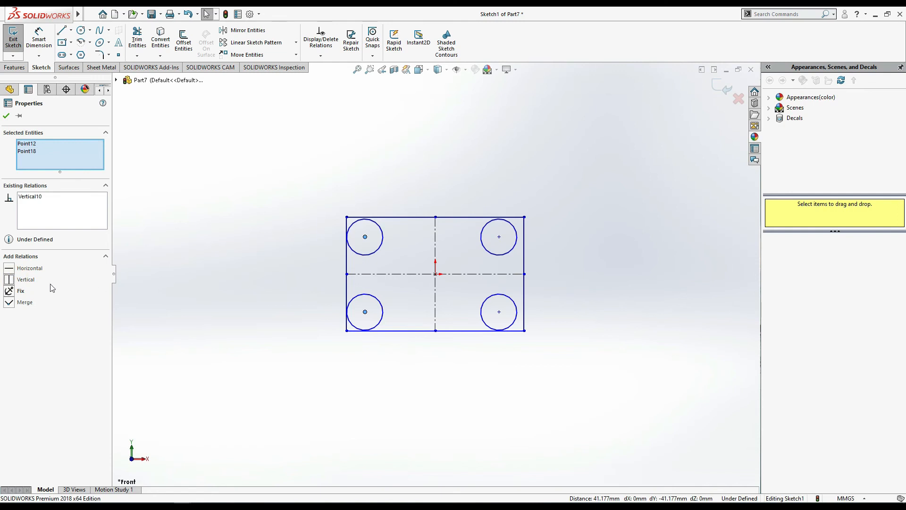
- Apply a Vertical relation between the center points of the two circles on the rectangle's right side
click(500, 236)
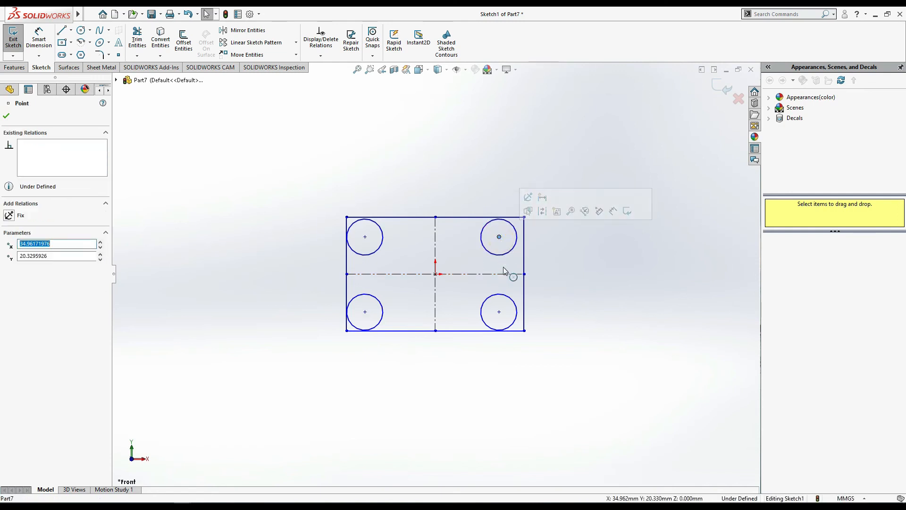
ctrl+click(499, 311)
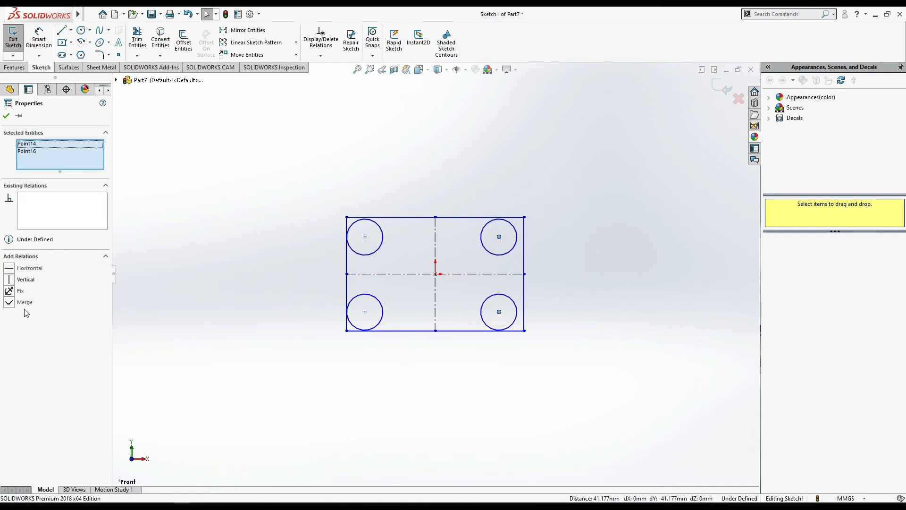
click(10, 279)
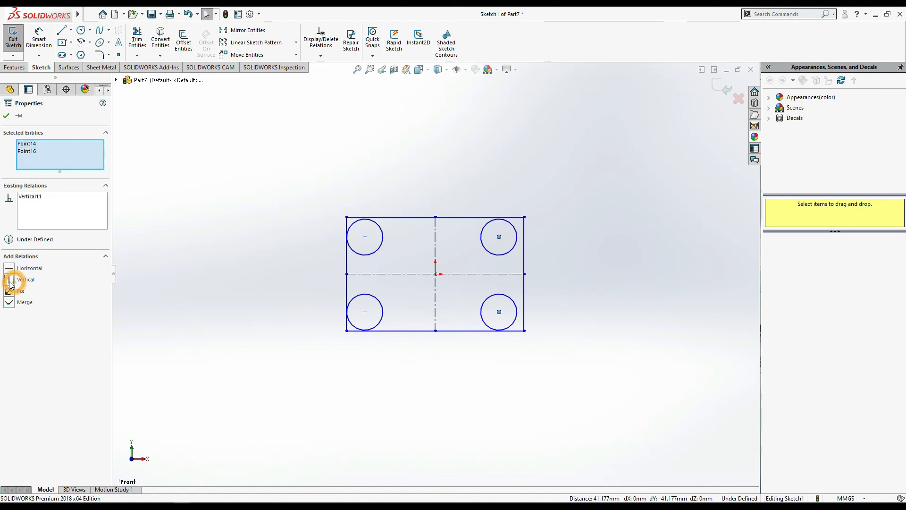
click(454, 377)
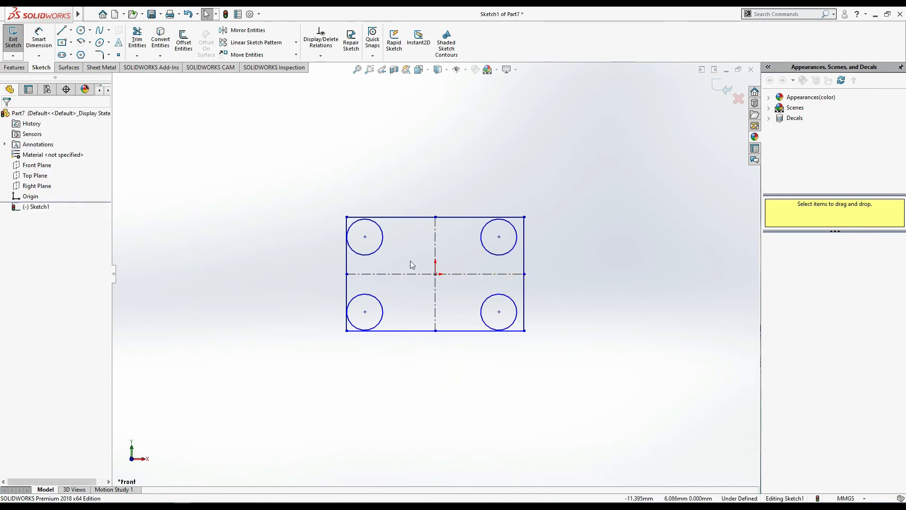
- Dimension the upper-left circle with a diameter of 5 mm
click(39, 40)
click(356, 230)
click(365, 186)
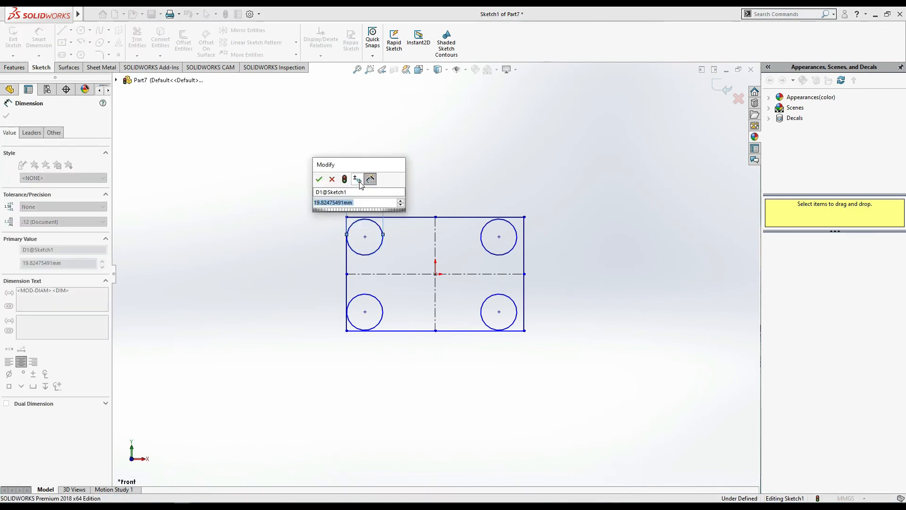
text(5)
key(Return)
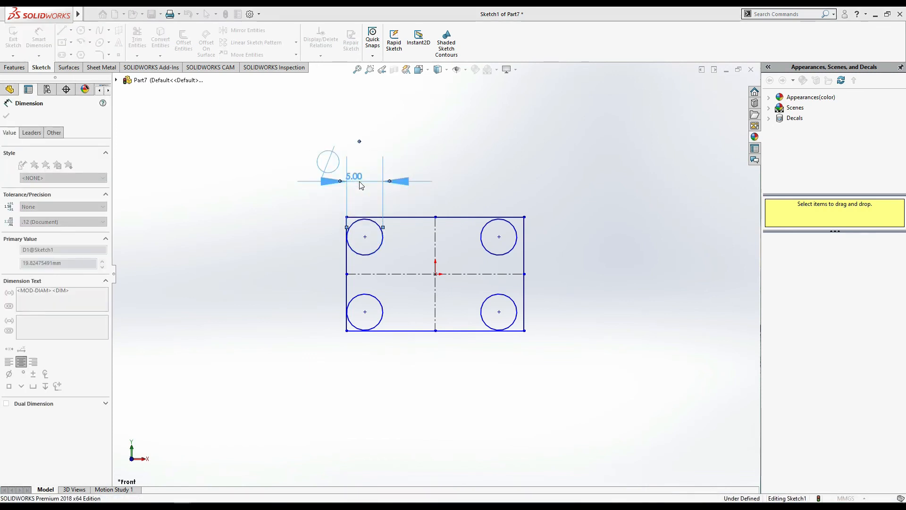
- Dimension the rectangle to 30 mm wide and 20 mm high
click(415, 216)
click(432, 146)
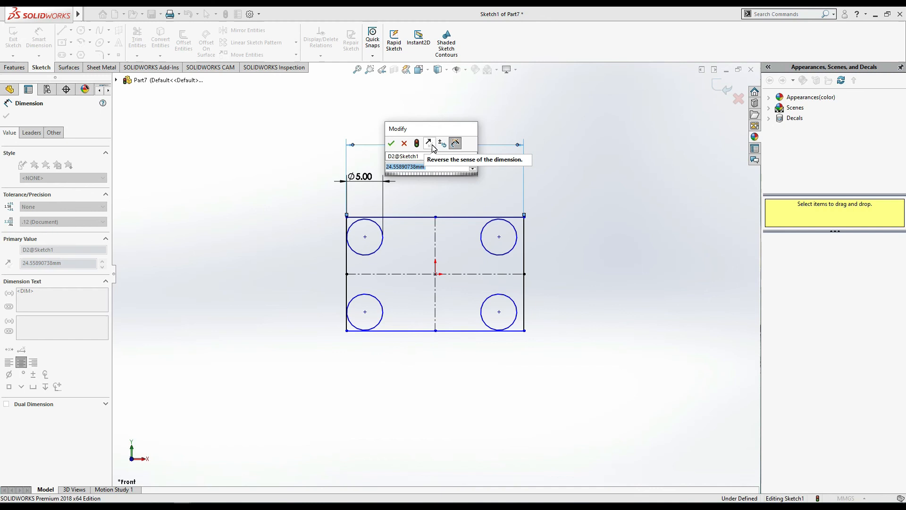
text(30)
key(Return)
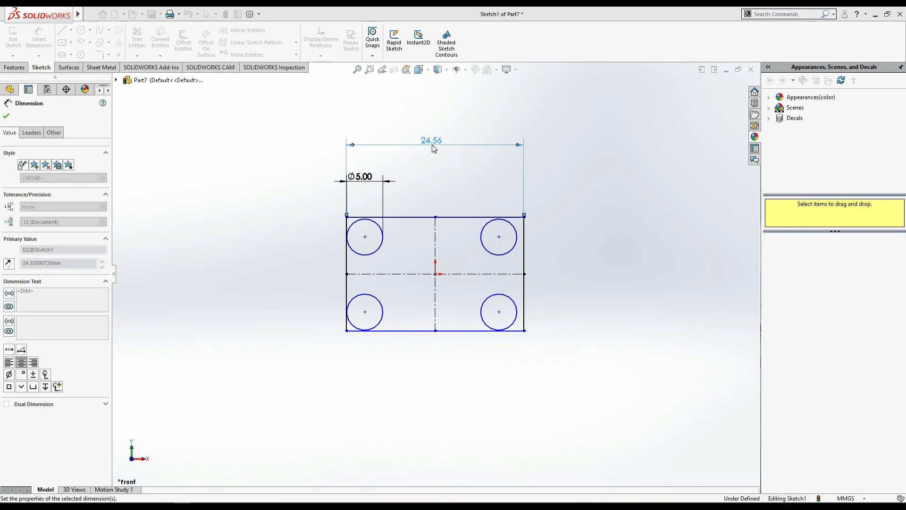
click(545, 305)
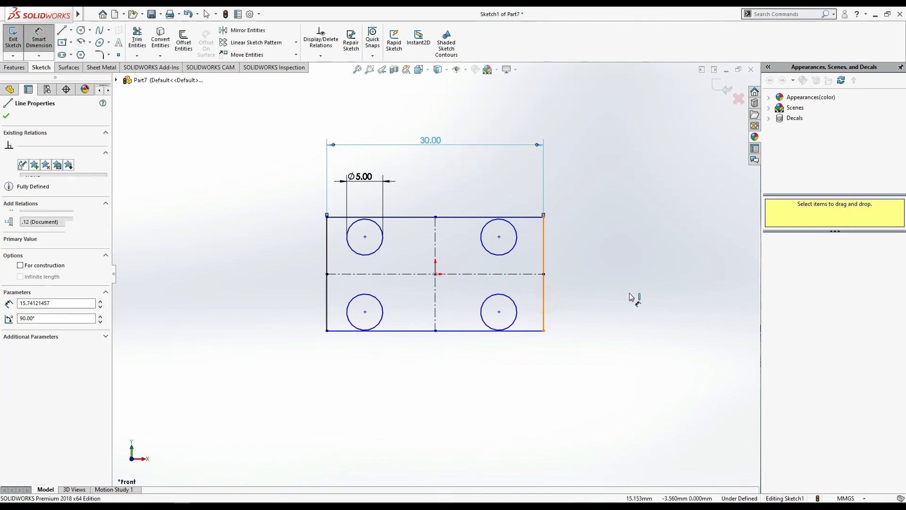
click(631, 297)
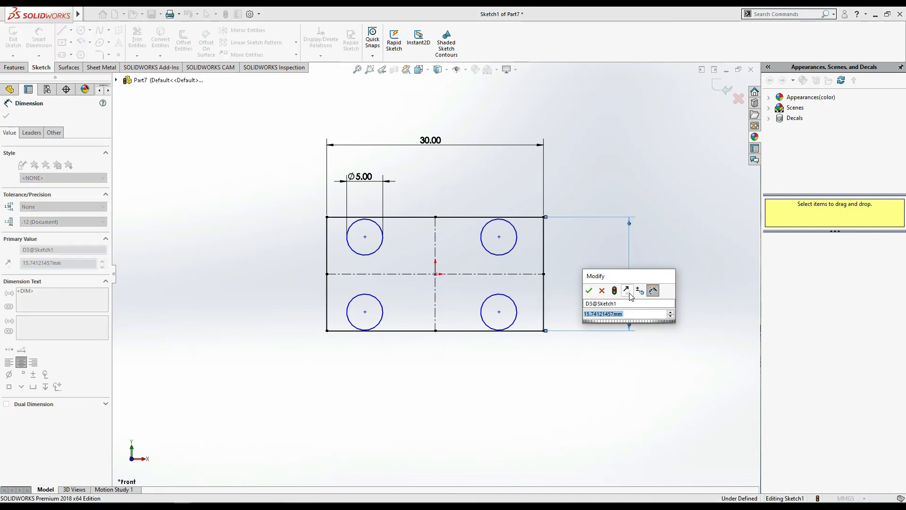
text(20)
key(Return)
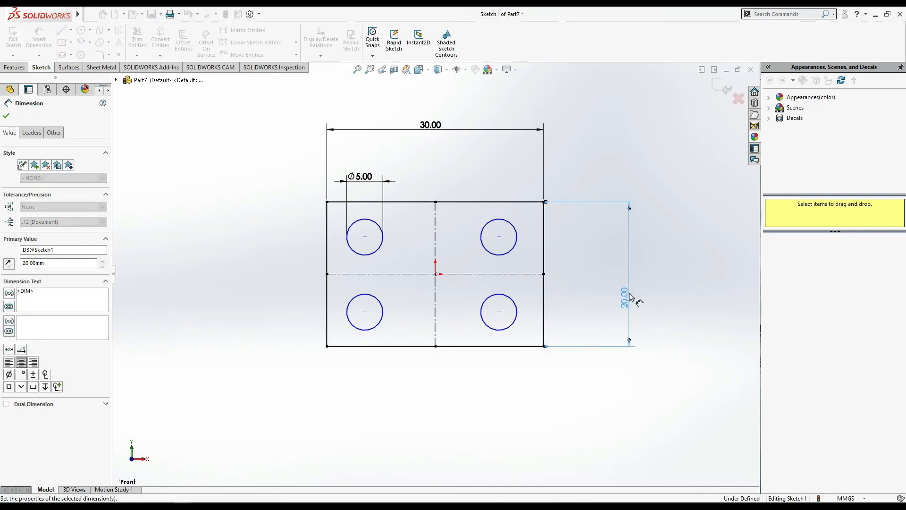
click(7, 115)
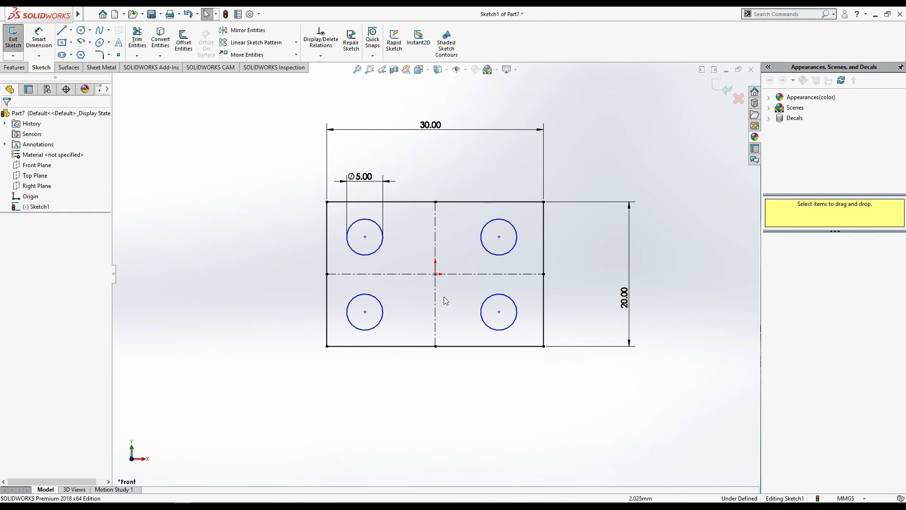
- Sketch a five-sided polygon centred on the origin, pointing upward, with an inscribed circle of about 8.3 mm diameter
middle_drag(458, 419, 462, 384)
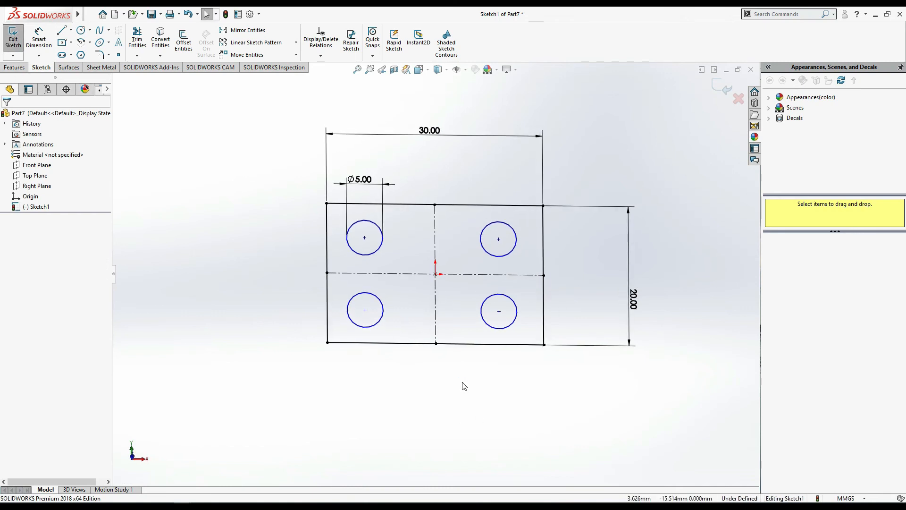
click(90, 14)
click(282, 260)
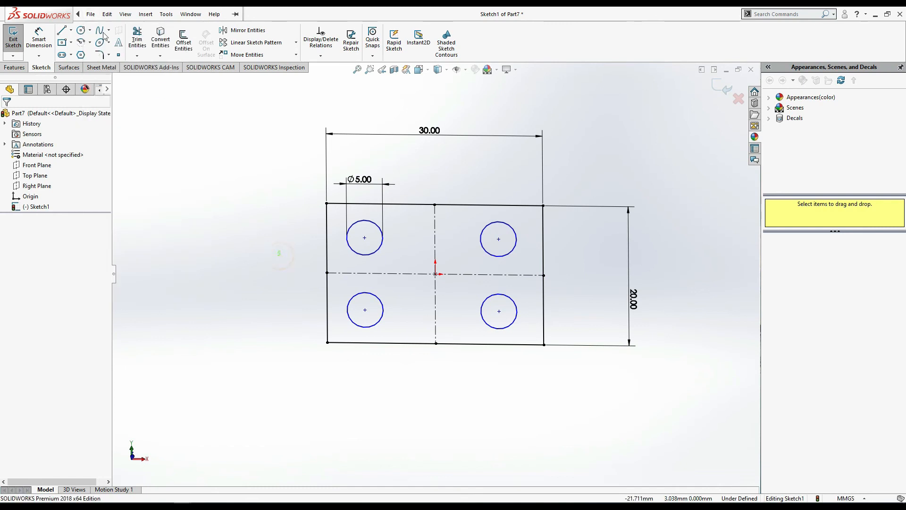
click(81, 54)
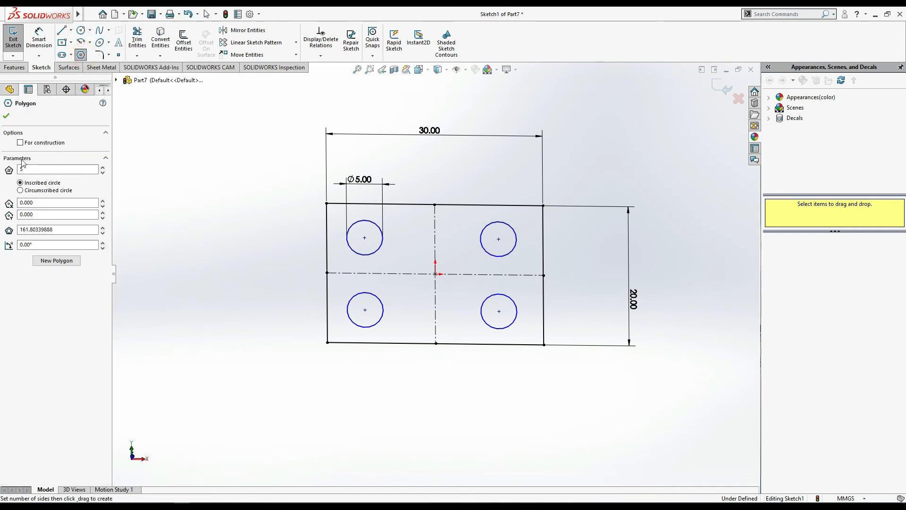
click(435, 273)
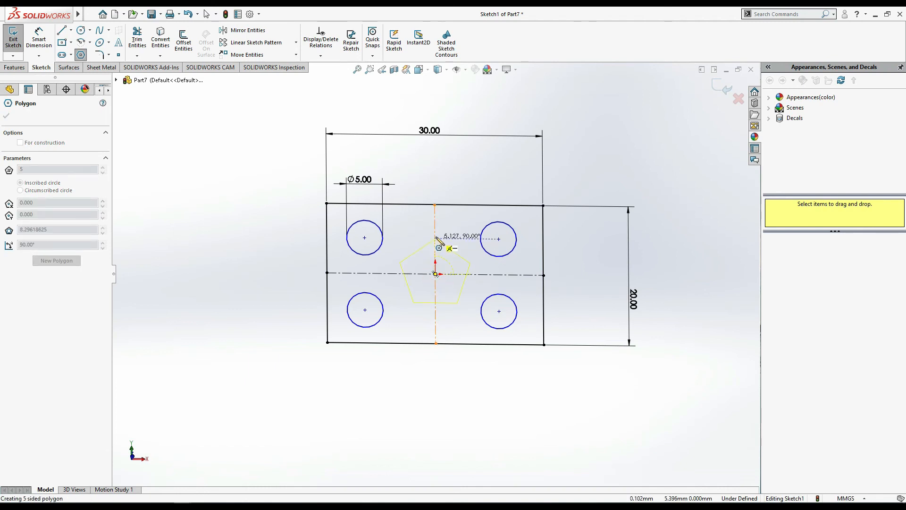
click(437, 239)
- Dimension the pentagon's upper-right side to 6 mm
click(32, 39)
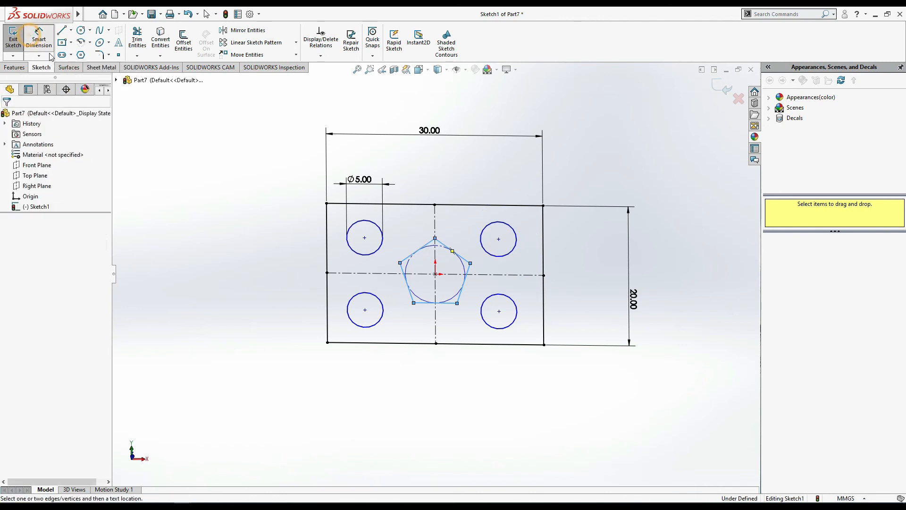
click(455, 252)
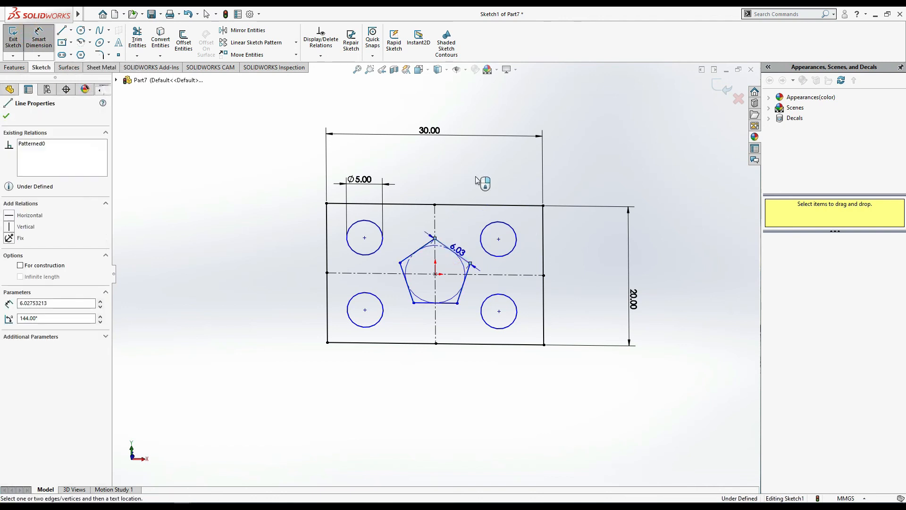
click(487, 180)
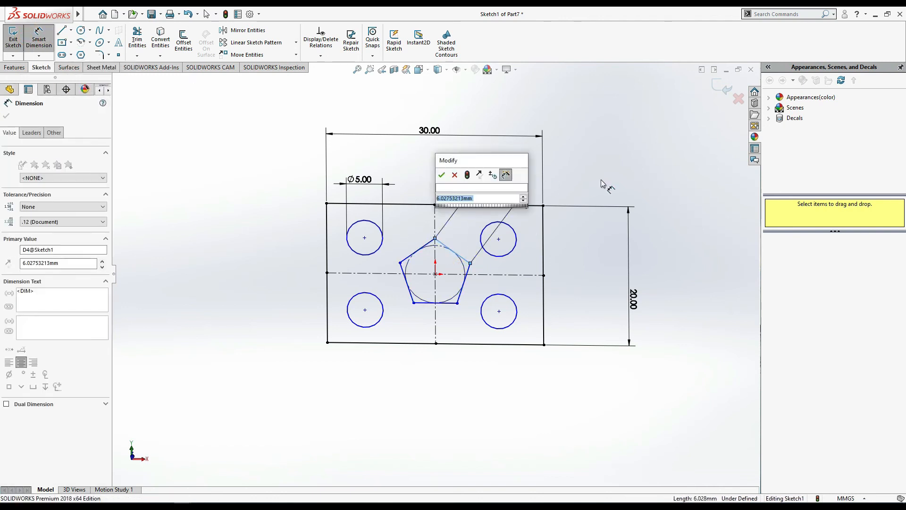
text(6)
key(Return)
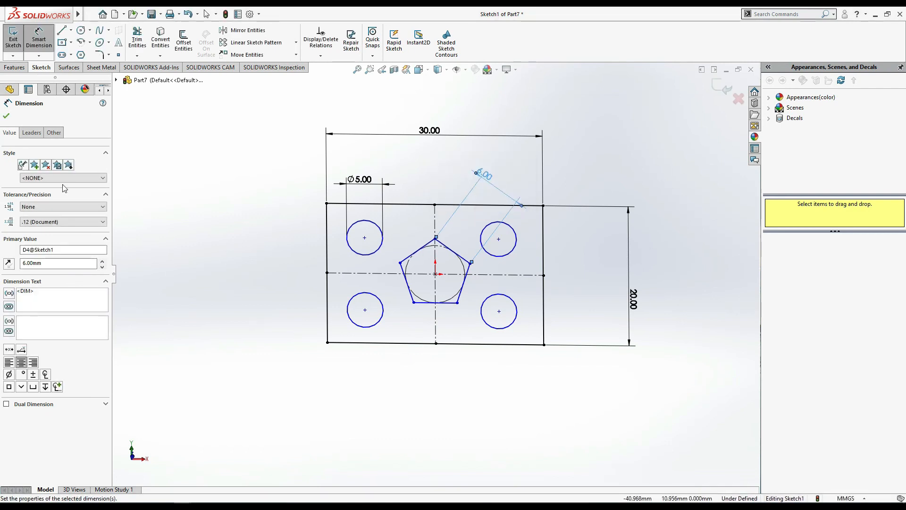
click(6, 116)
- Extrude only the four corner circles and the central pentagon as selected contours, Blind to a depth of 10 mm
click(20, 69)
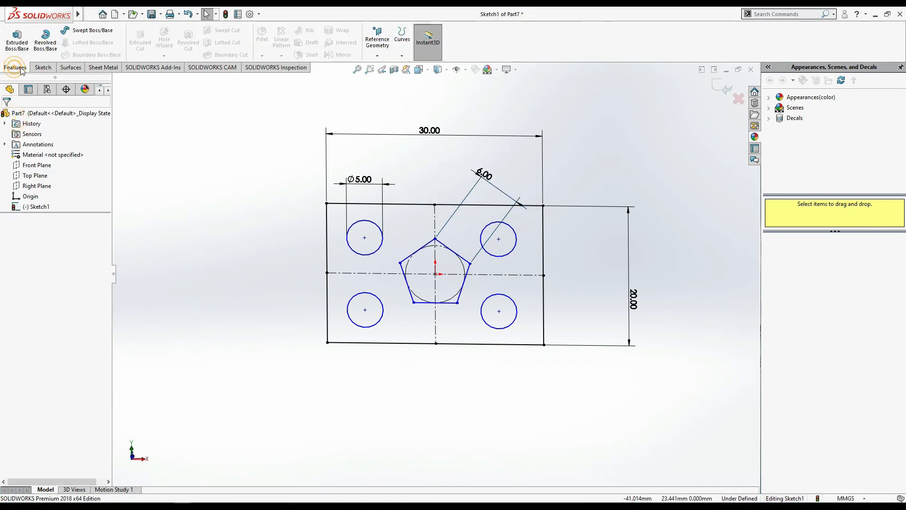
click(17, 40)
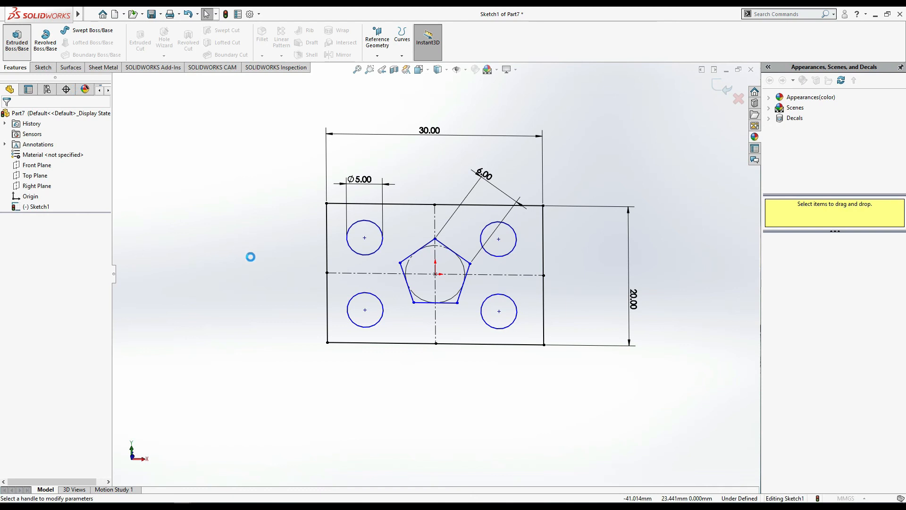
middle_drag(572, 446, 569, 398)
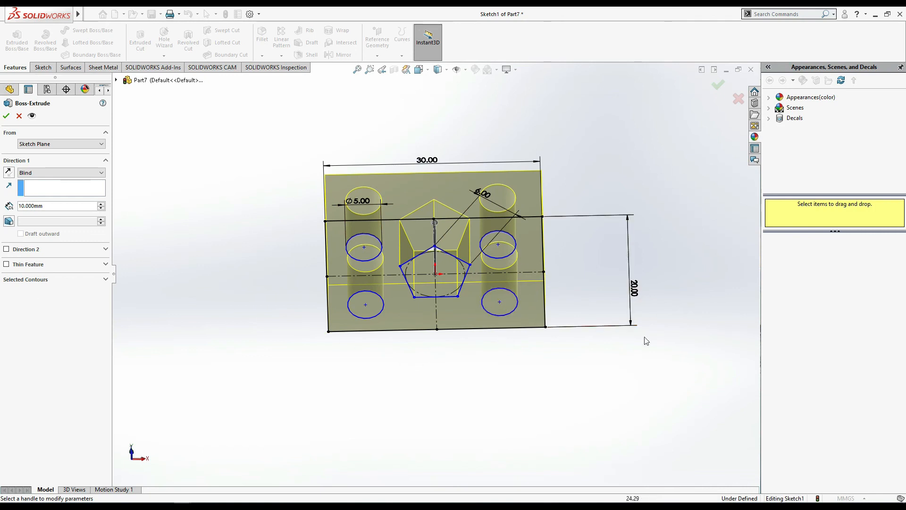
middle_drag(644, 395, 643, 358)
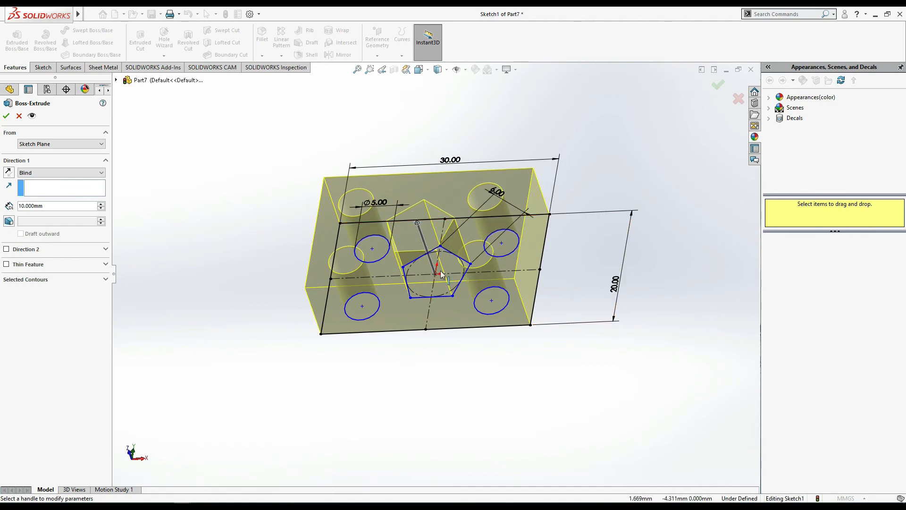
key(ctrl+8)
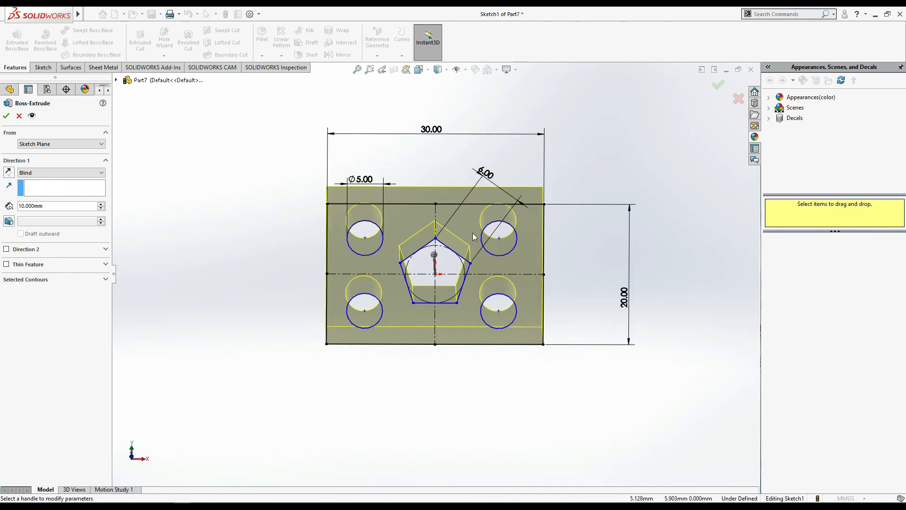
click(8, 279)
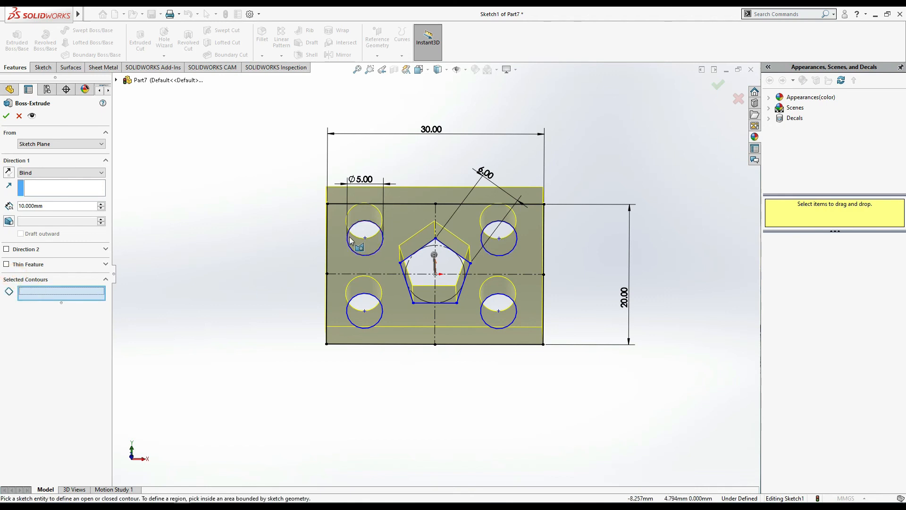
click(370, 255)
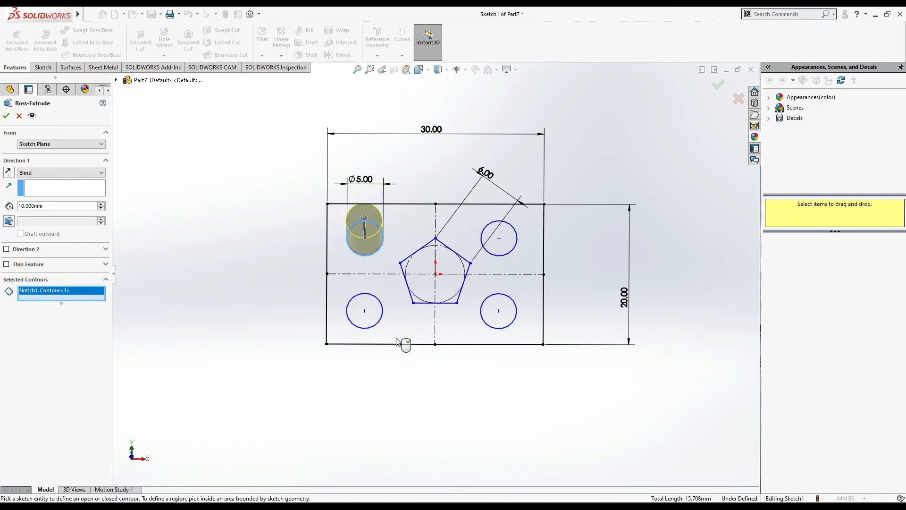
click(372, 302)
click(451, 288)
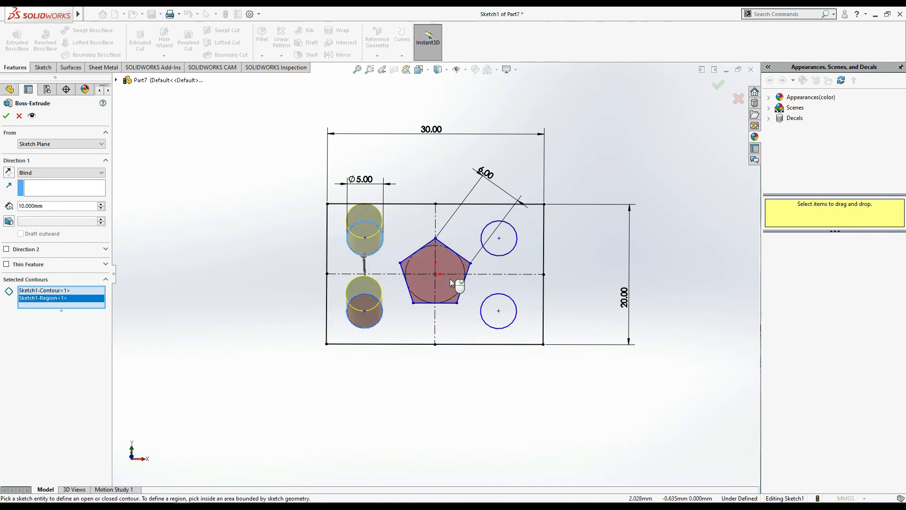
click(516, 240)
click(501, 315)
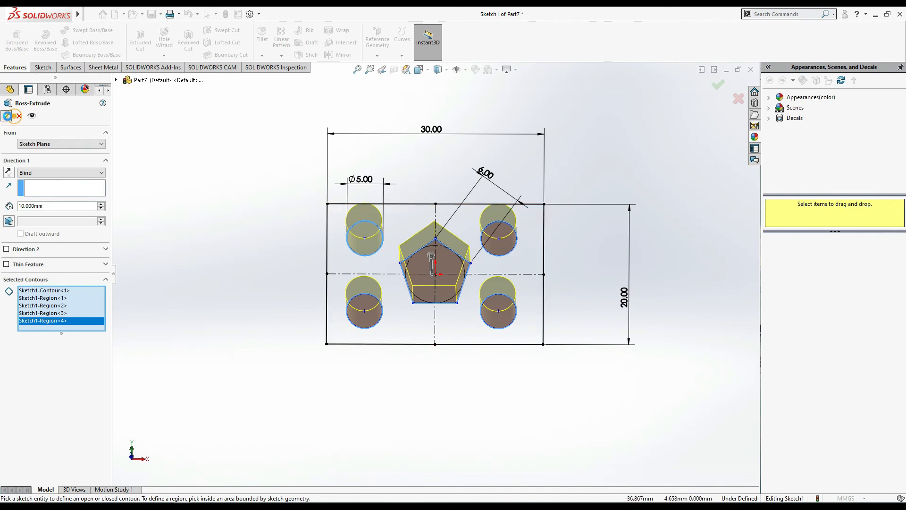
click(396, 406)
middle_drag(607, 210, 606, 233)
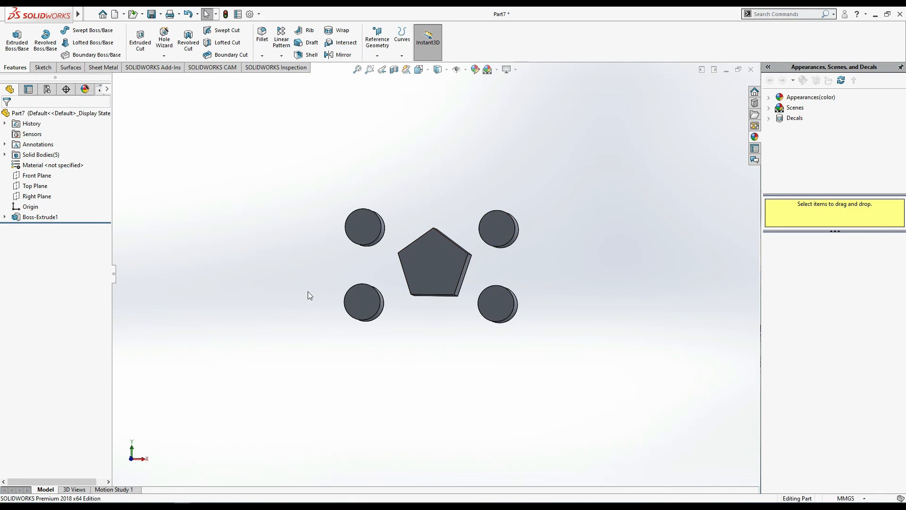
middle_drag(270, 273, 277, 265)
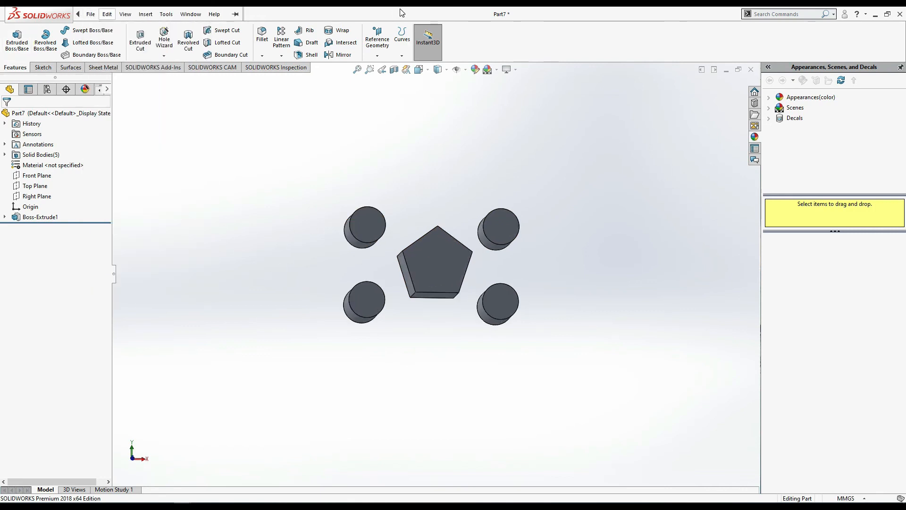
- Create a new part document and open a sketch on the Top Plane
click(117, 15)
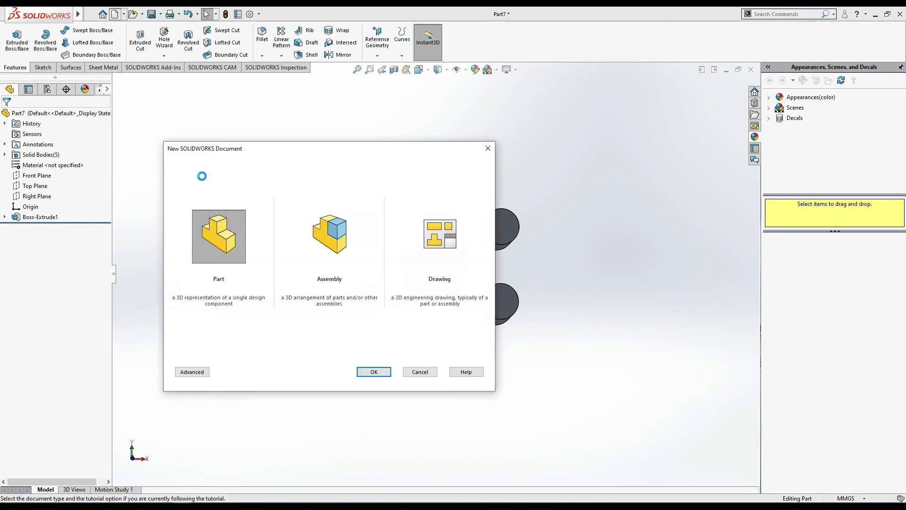
double_click(216, 230)
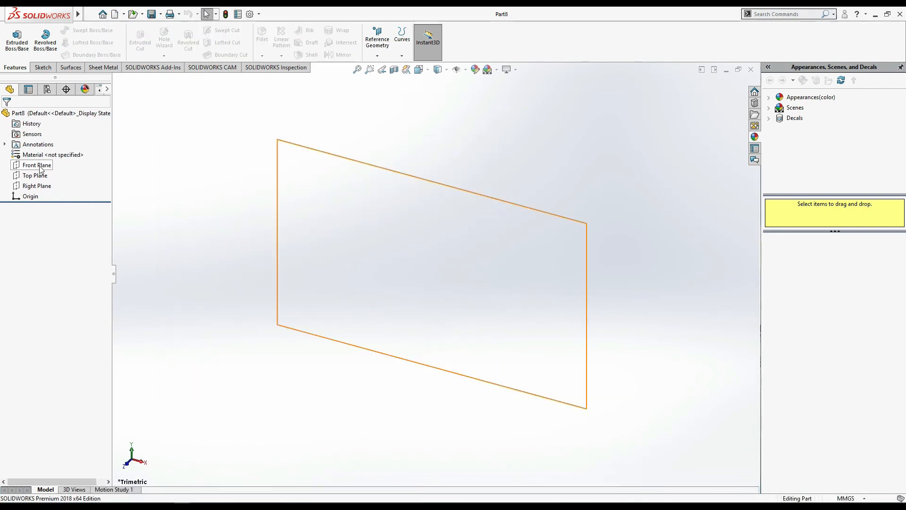
click(38, 177)
click(58, 159)
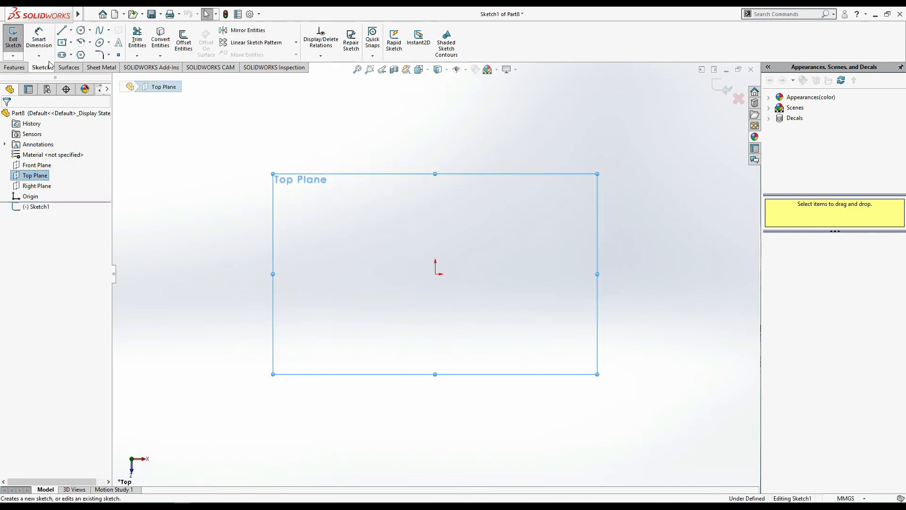
- Sketch two concentric circles centred on the origin, with radii of about 94.7 mm and 34.7 mm
click(80, 30)
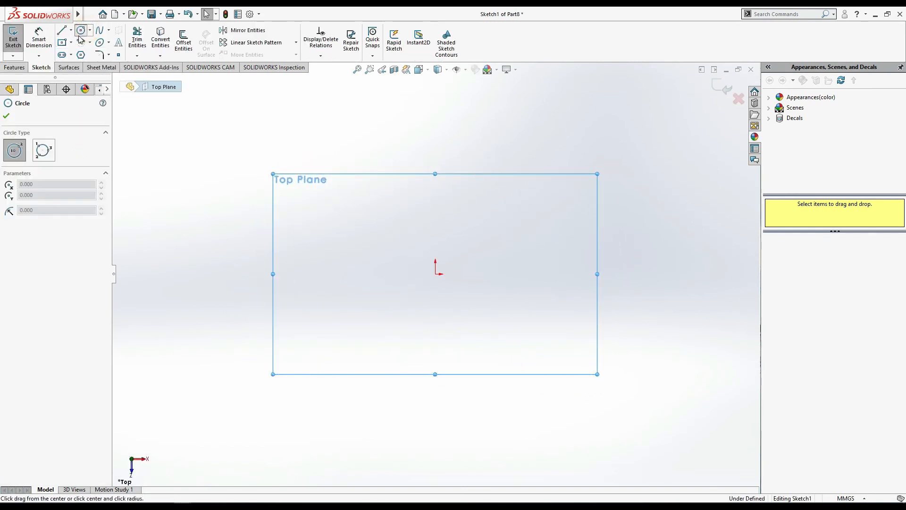
click(435, 273)
click(542, 141)
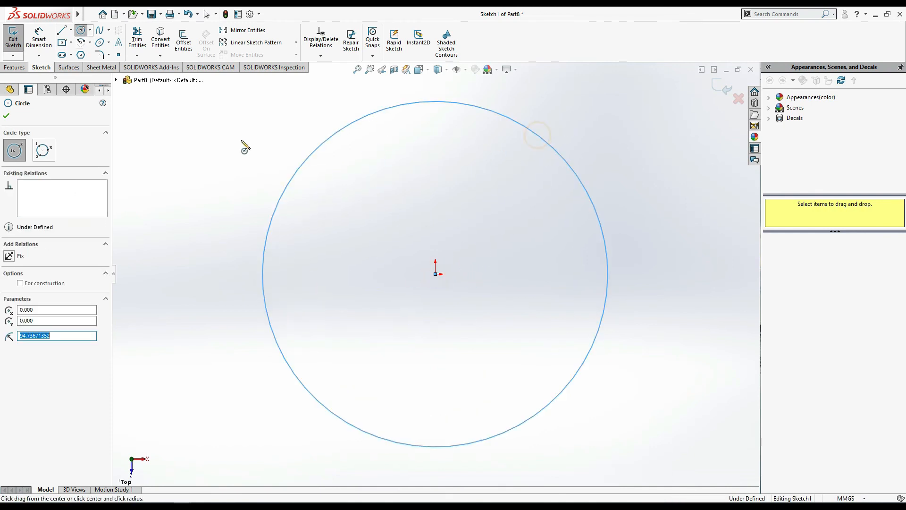
click(435, 273)
click(490, 246)
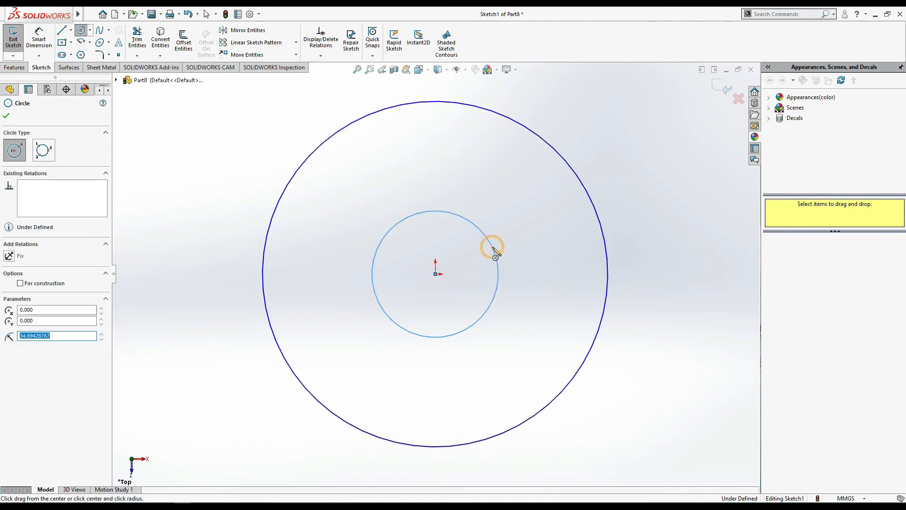
- Sketch four five-sided polygons centred on the inner circle's quadrant points, with inscribed circles of about 24 to 30 mm diameter
click(81, 54)
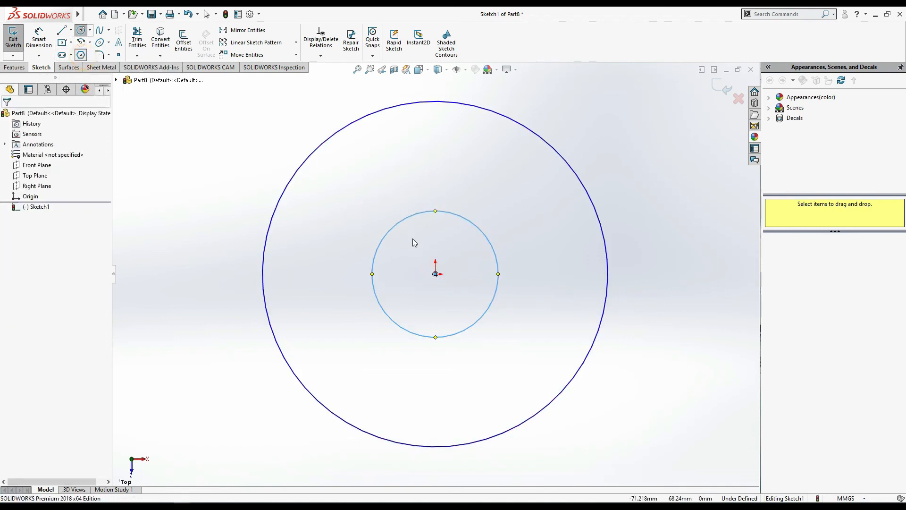
click(372, 274)
click(380, 245)
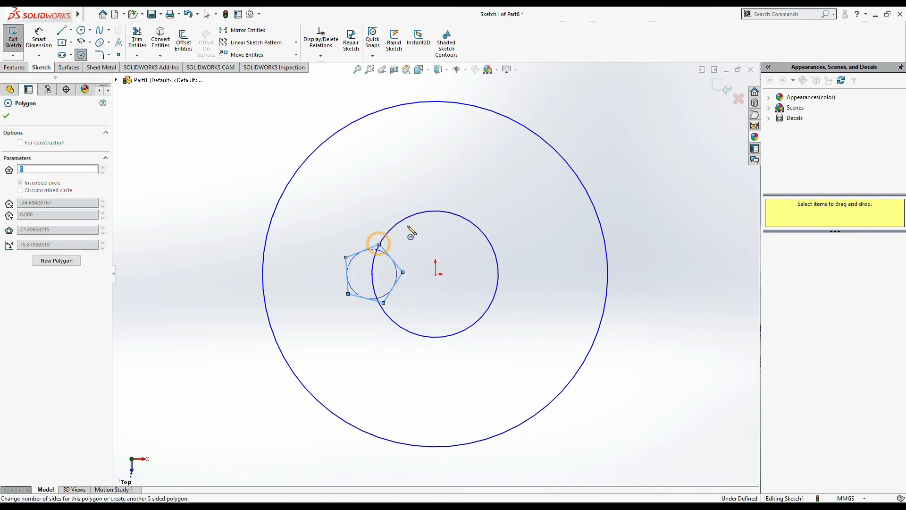
click(435, 211)
click(404, 220)
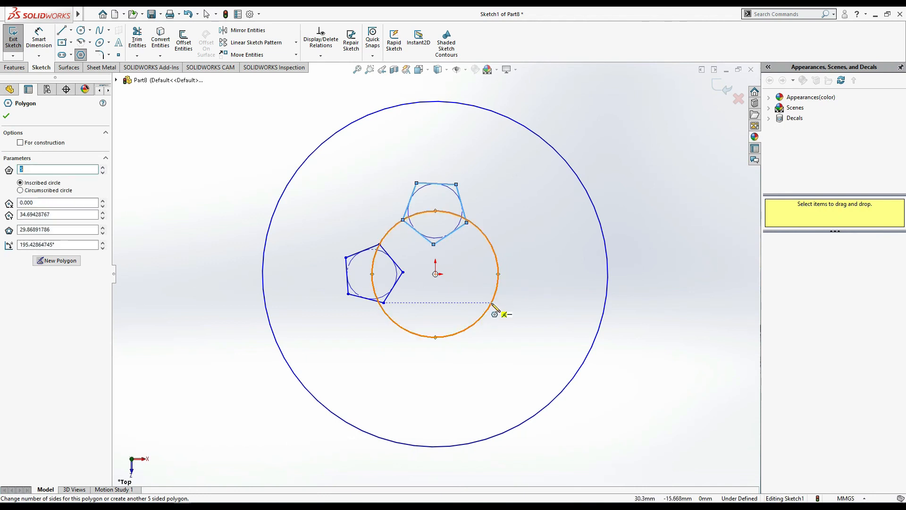
click(498, 274)
click(494, 248)
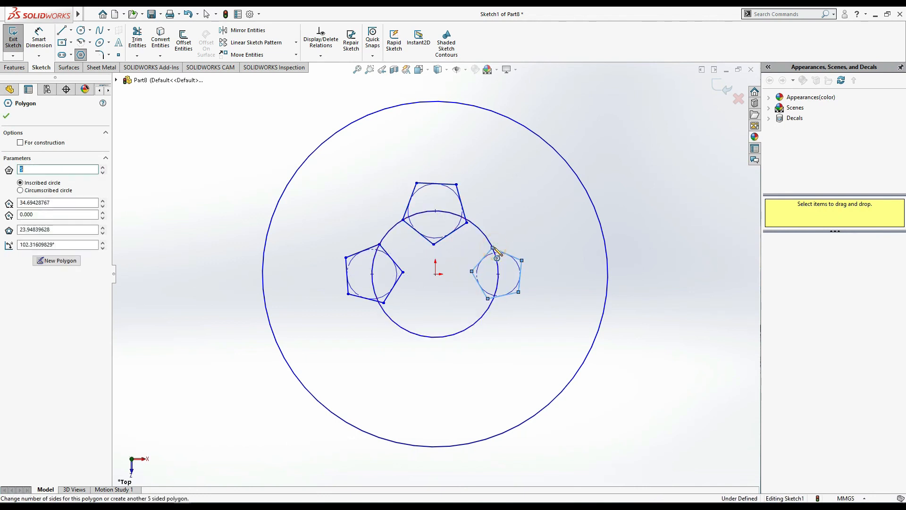
click(435, 337)
click(402, 328)
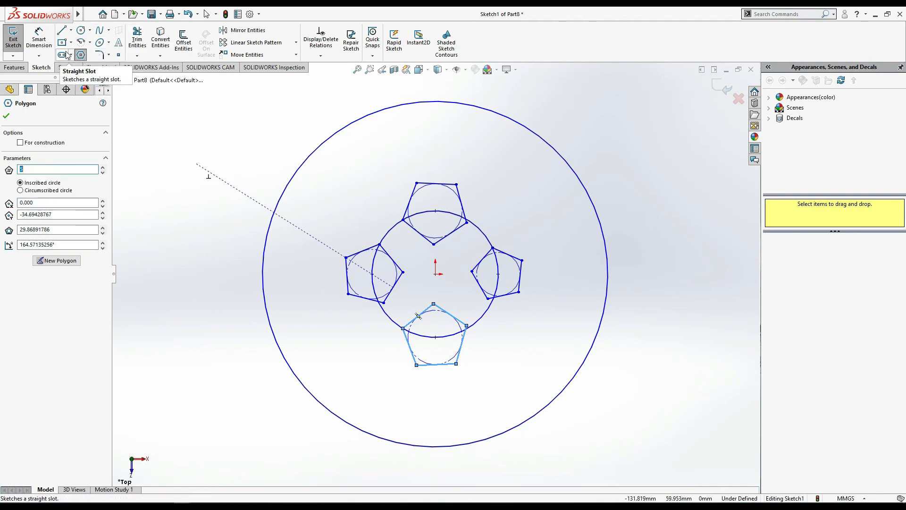
click(109, 42)
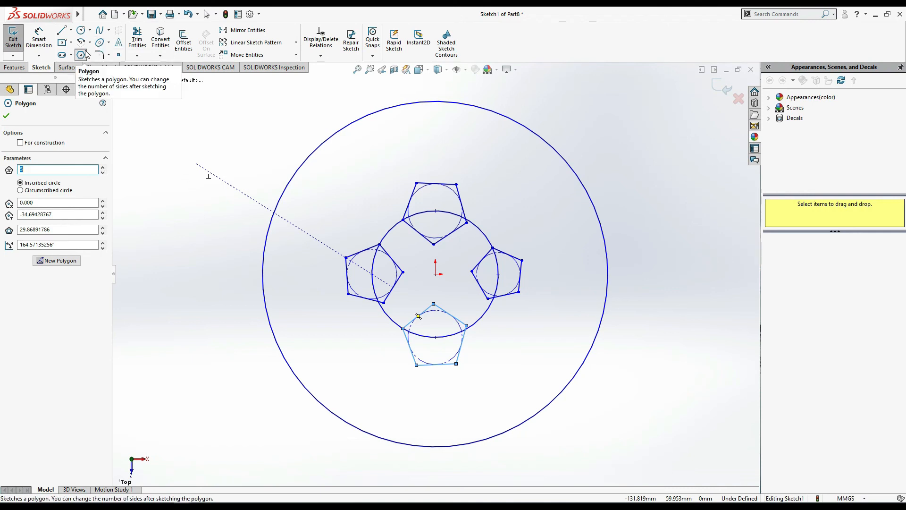
click(71, 55)
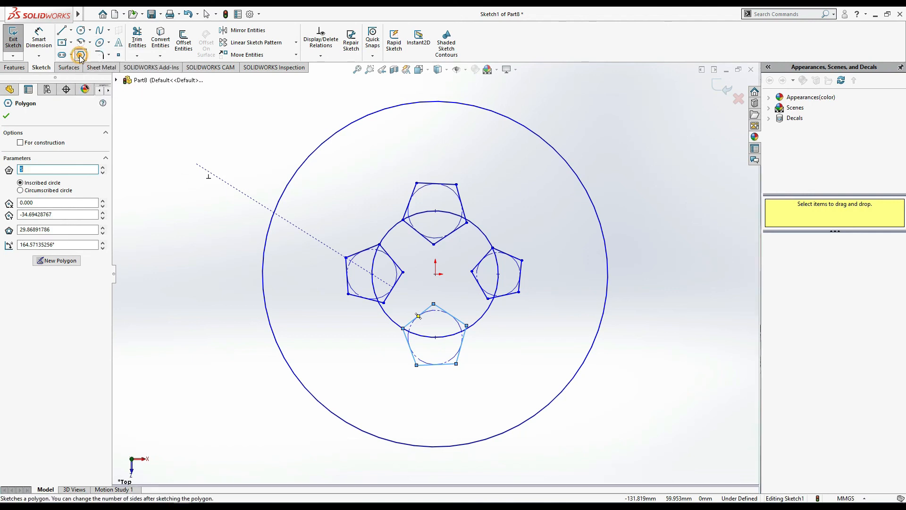
key(Escape)
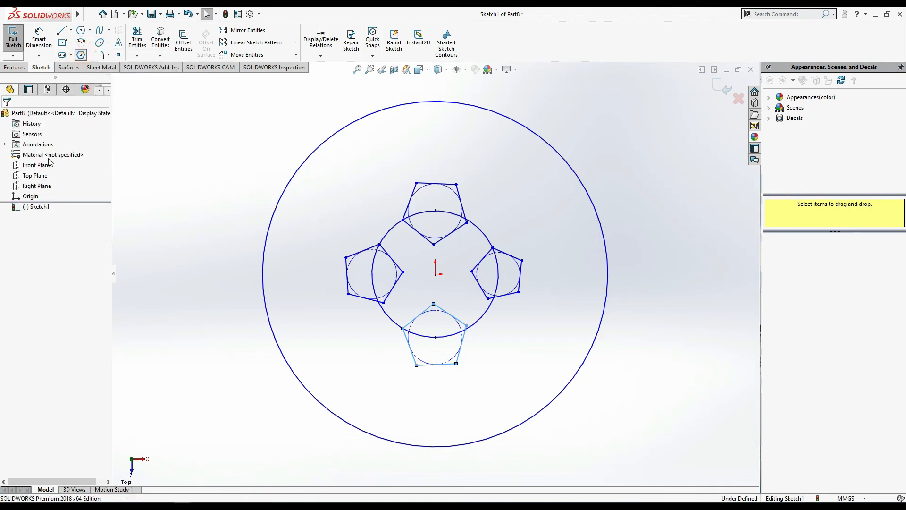
- Sketch an eight-sided polygon centred on the inner circle's bottom quadrant point, with one corner at the top pentagon's upper-right vertex
click(81, 54)
double_click(44, 168)
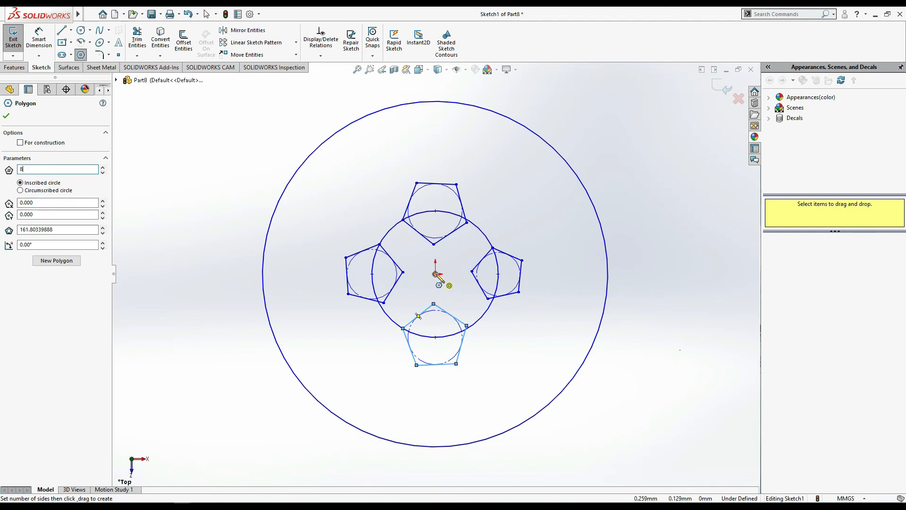
click(436, 337)
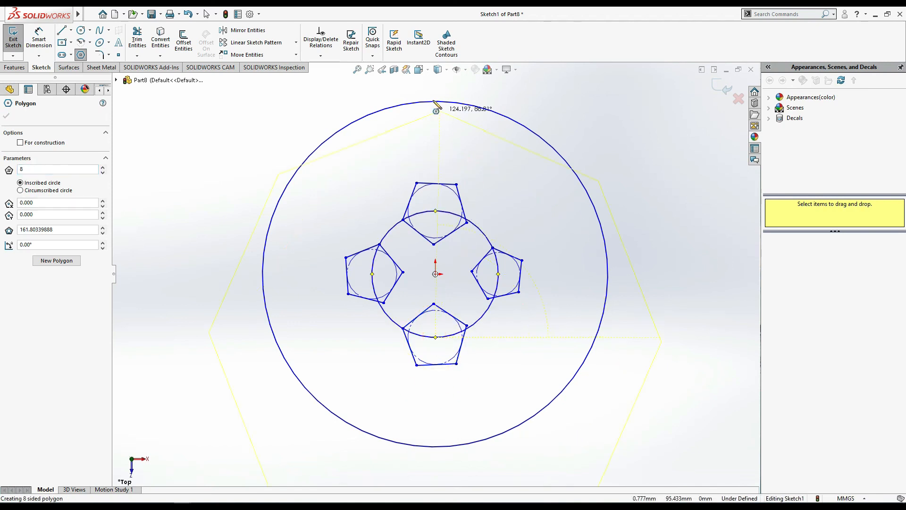
click(456, 185)
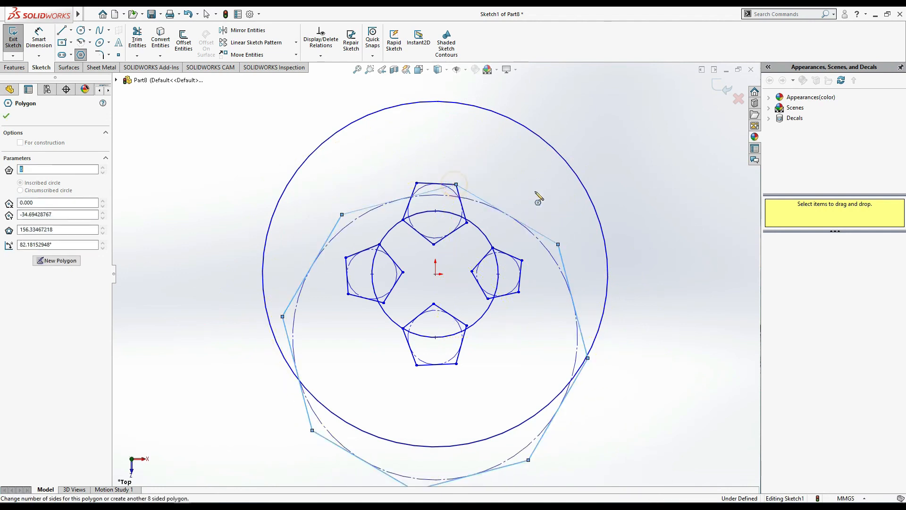
key(Escape)
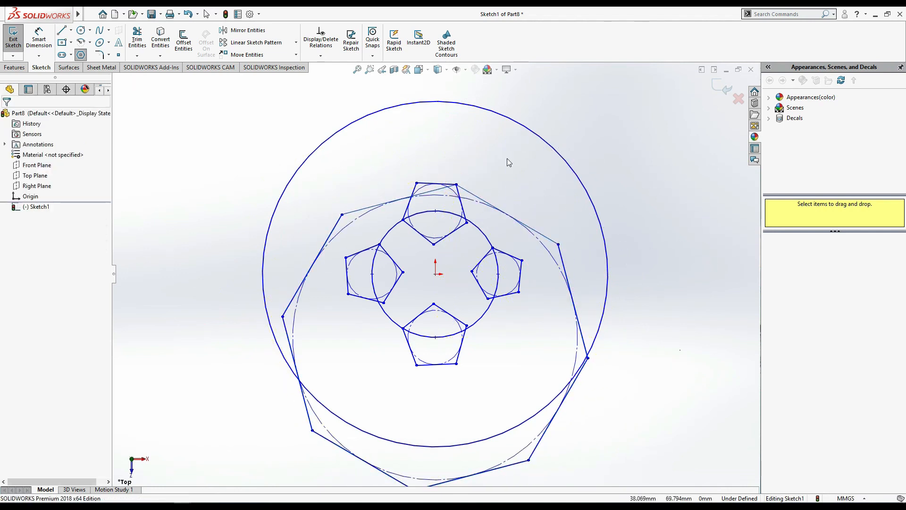
click(13, 56)
click(194, 125)
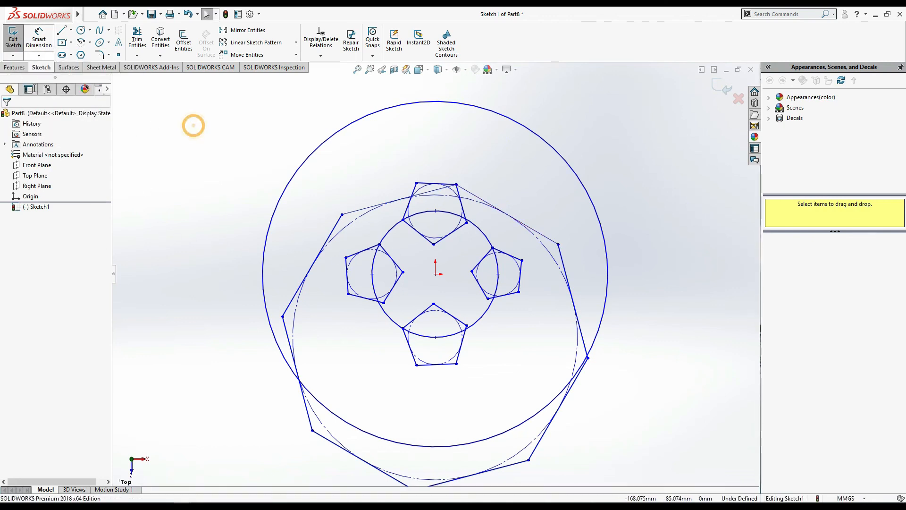
- Start a boss extrusion and select the large circle's area outside the octagon and the octagon's area outside the circle as contours
click(14, 69)
click(18, 41)
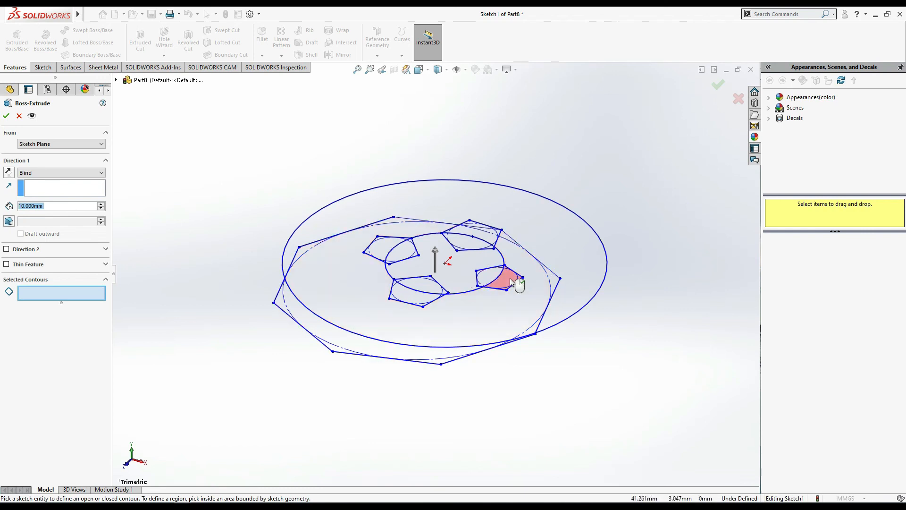
click(562, 247)
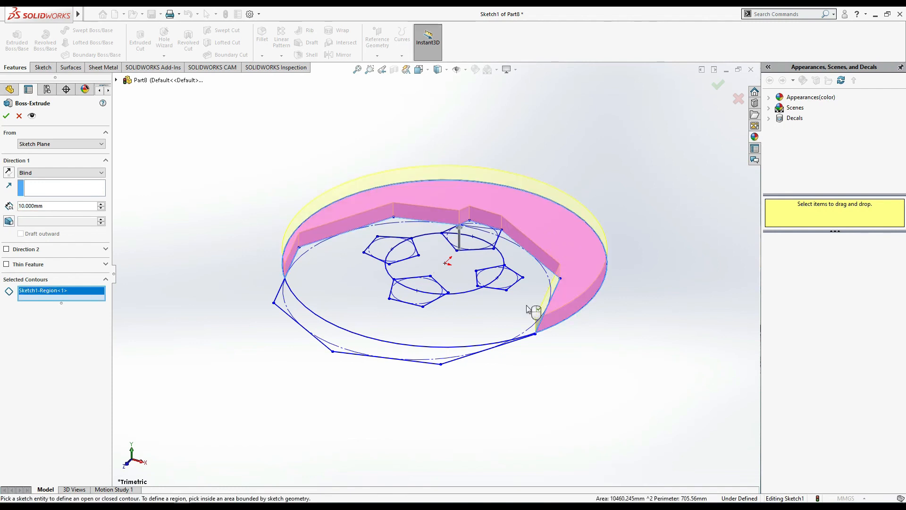
click(423, 355)
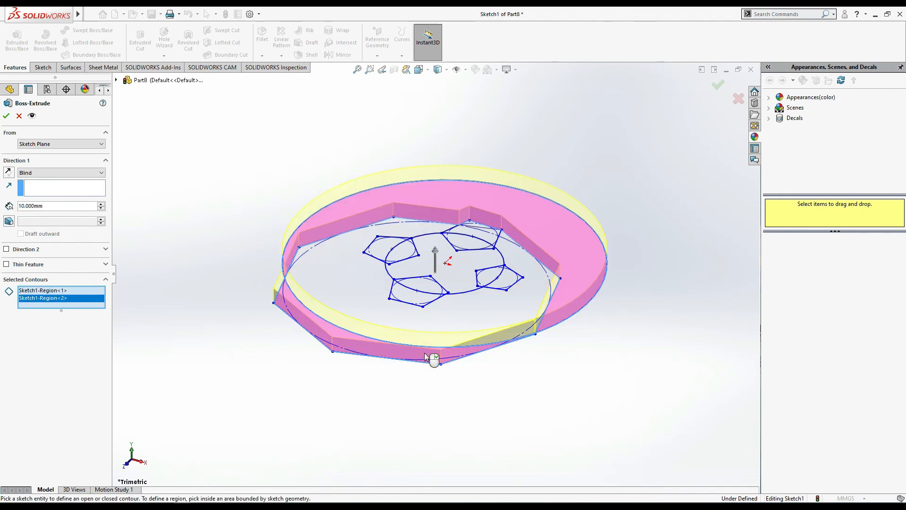
click(478, 269)
middle_drag(690, 170, 690, 221)
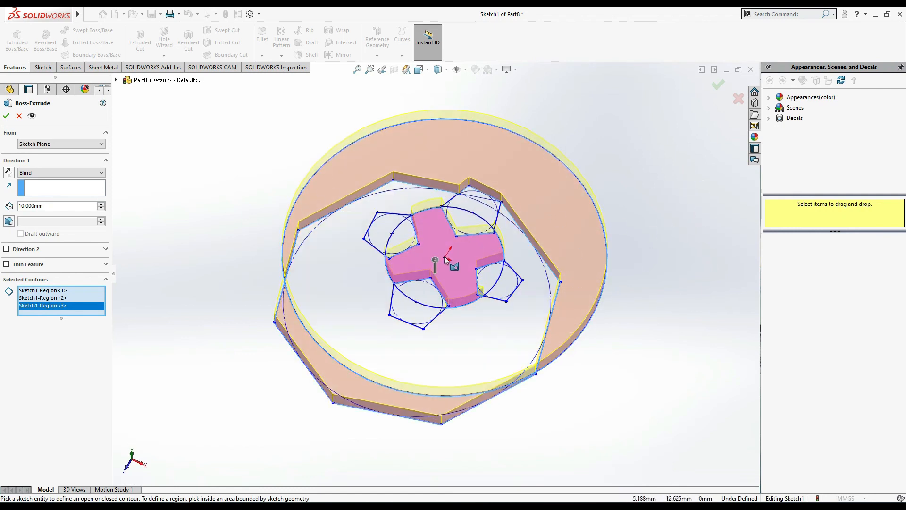
click(465, 266)
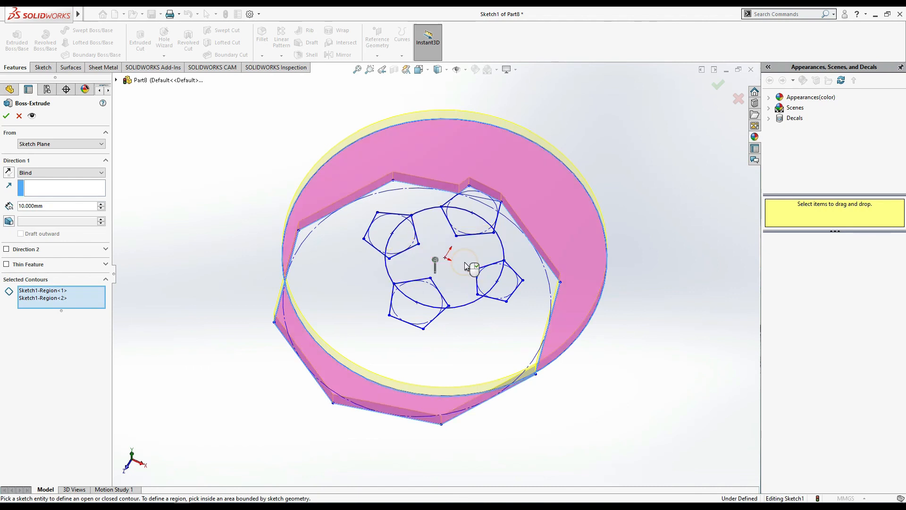
- Add the four pentagon portions outside the inner circle as selected contours and extrude everything Blind to a depth of 15 mm
click(383, 243)
click(475, 203)
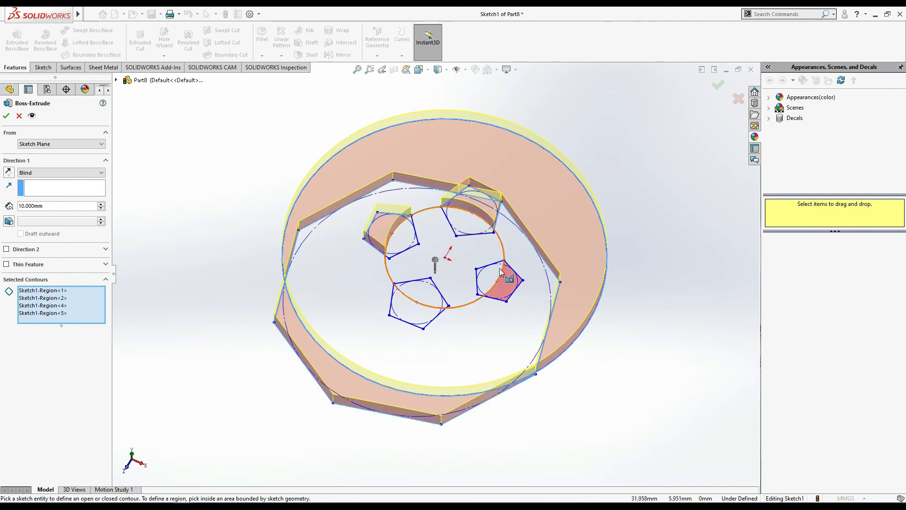
click(475, 300)
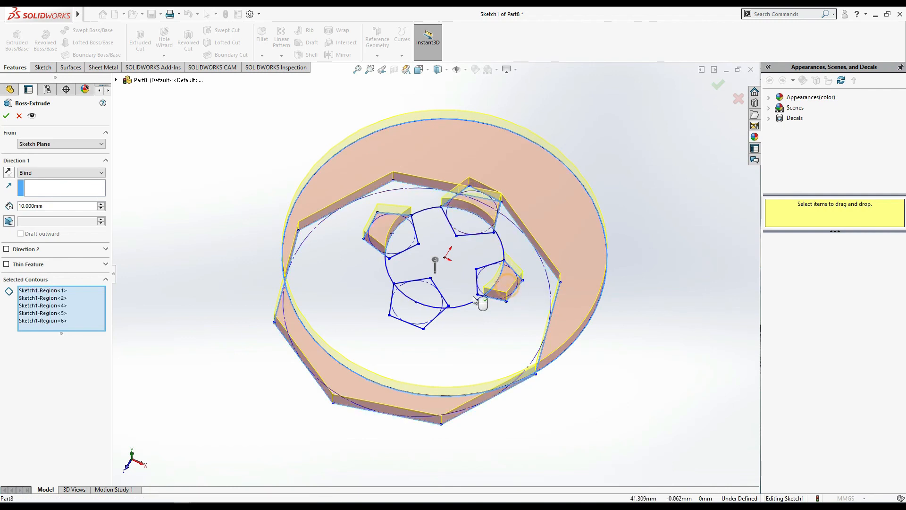
click(424, 325)
click(57, 209)
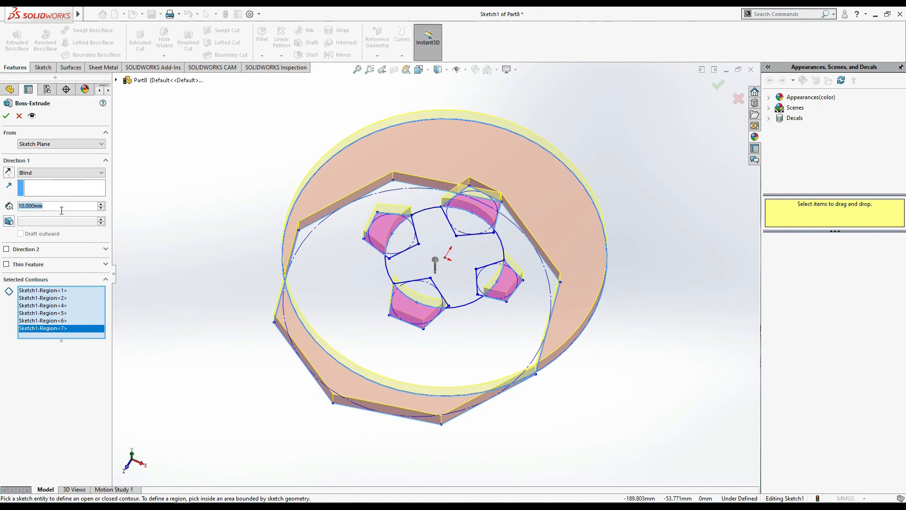
text(15)
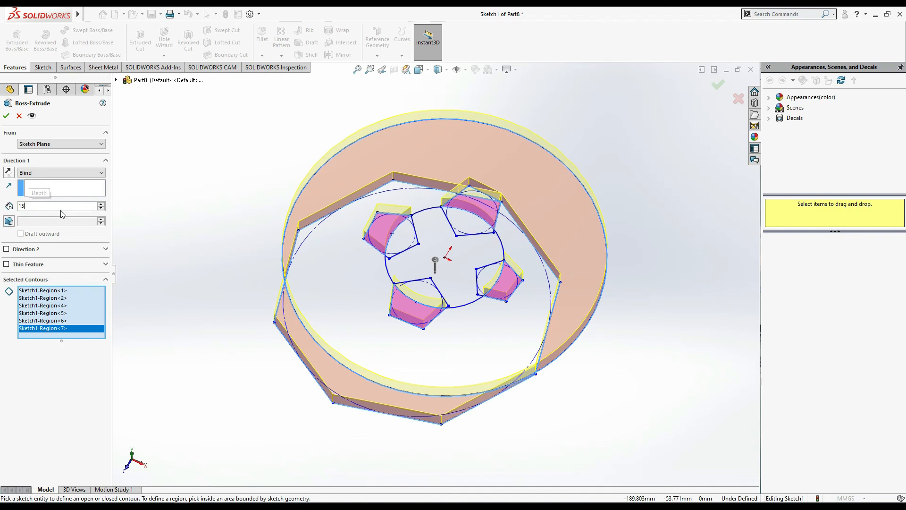
key(Return)
click(5, 116)
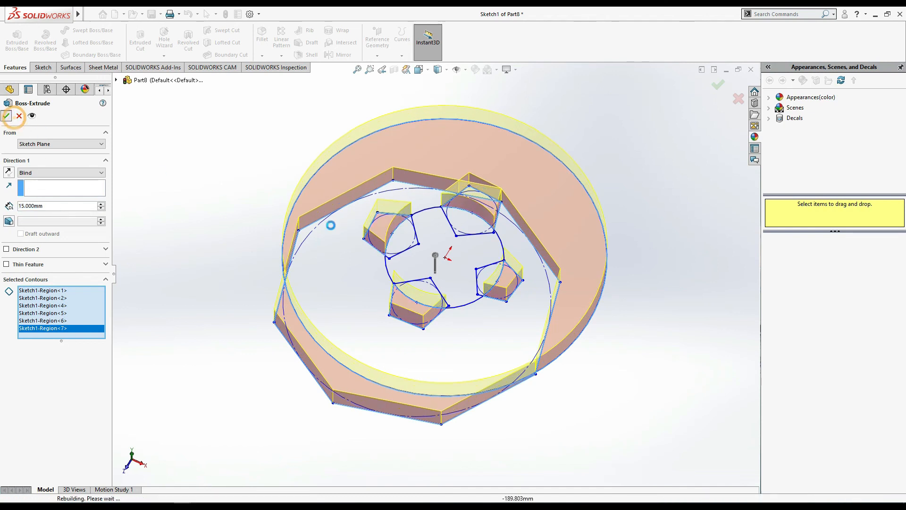
click(601, 404)
middle_drag(620, 419, 628, 448)
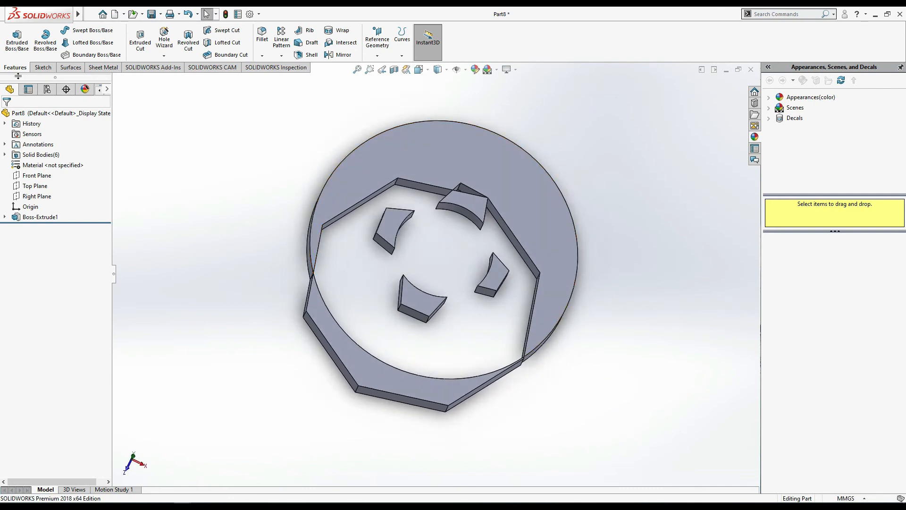
- Reopen the finished extrusion's definition to review its selected contours, and close it
click(40, 218)
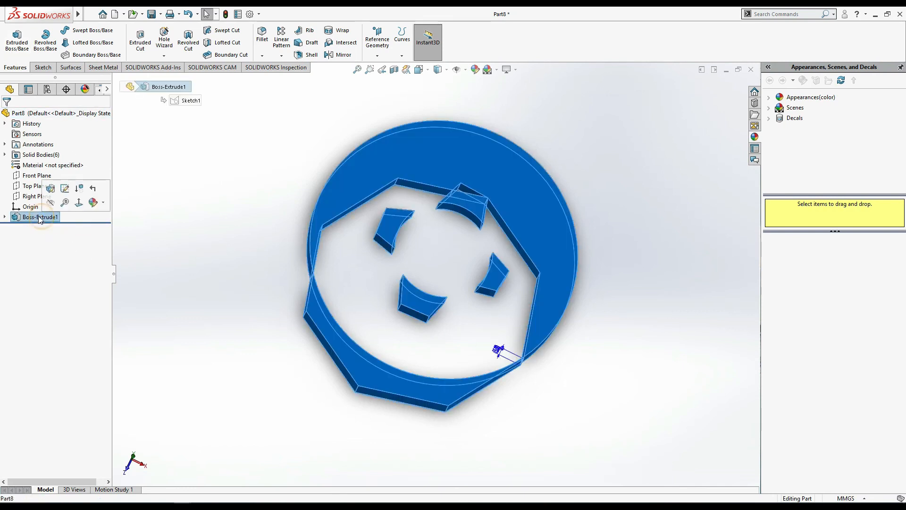
click(65, 188)
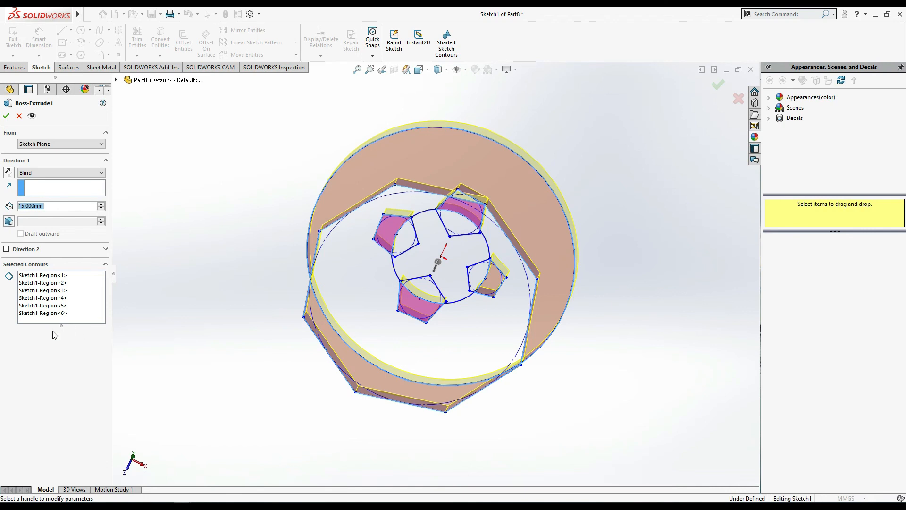
click(7, 116)
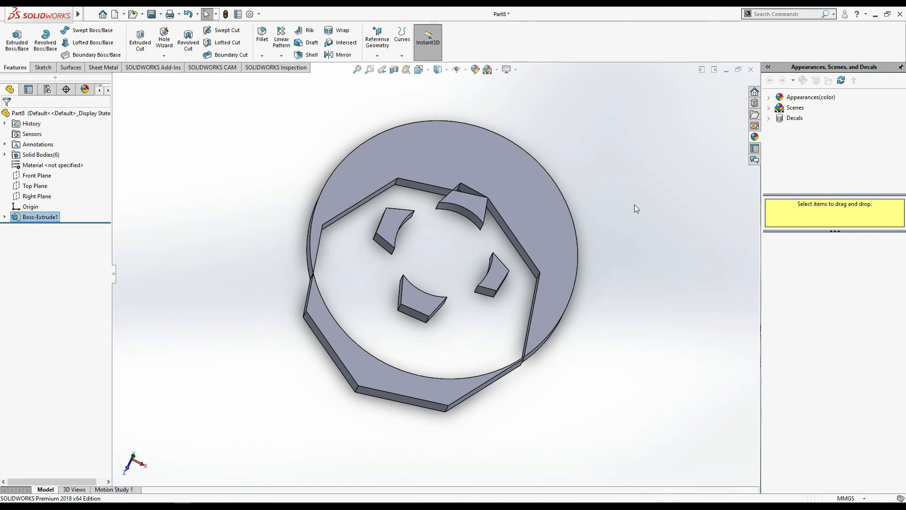
click(21, 41)
click(7, 116)
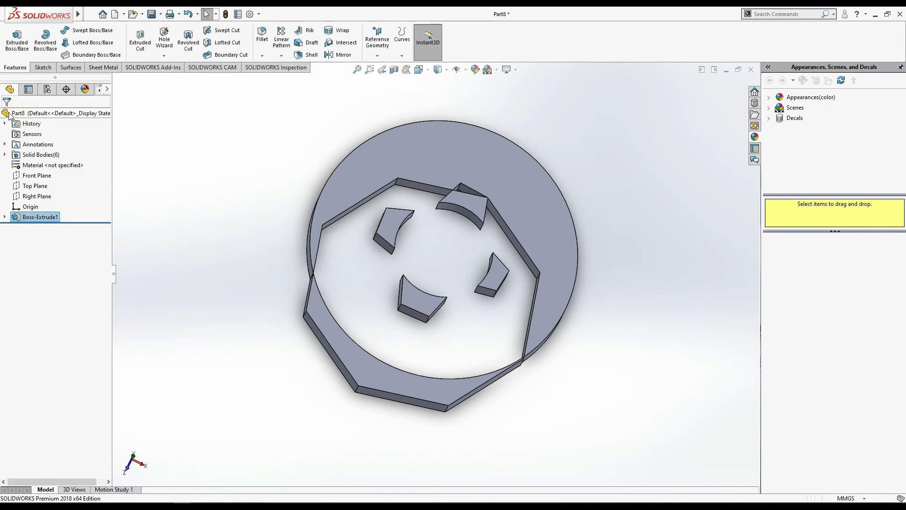